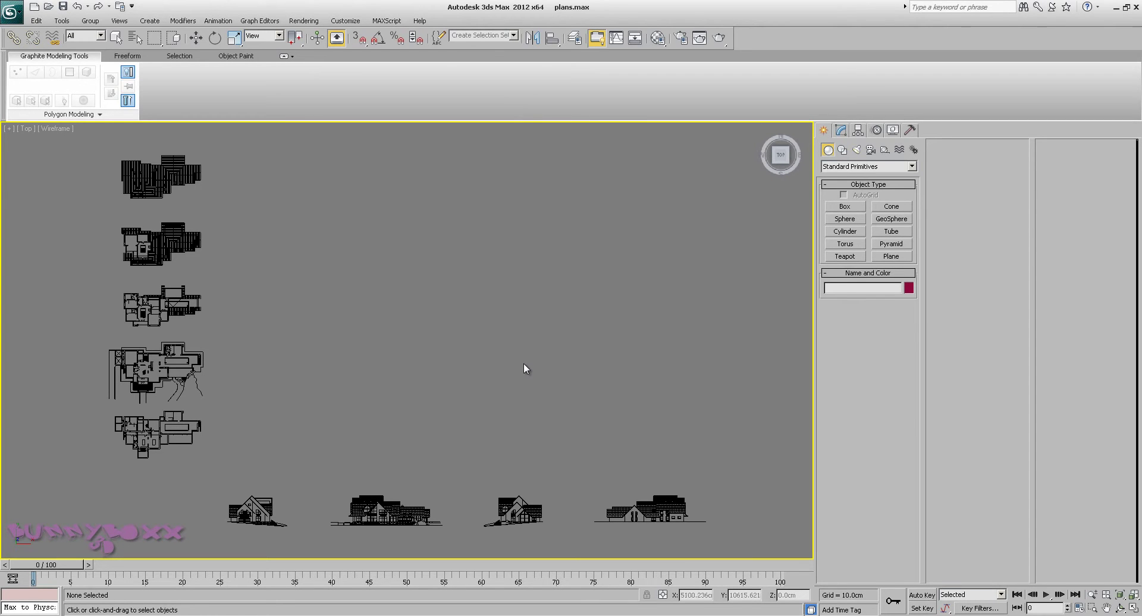
Examine the row of house elevations up close, including the roofs, windows and ground line.
middle_click_drag(551, 411, 459, 244)
scroll(543, 322, "up", 10)
scroll(684, 335, "down", 12)
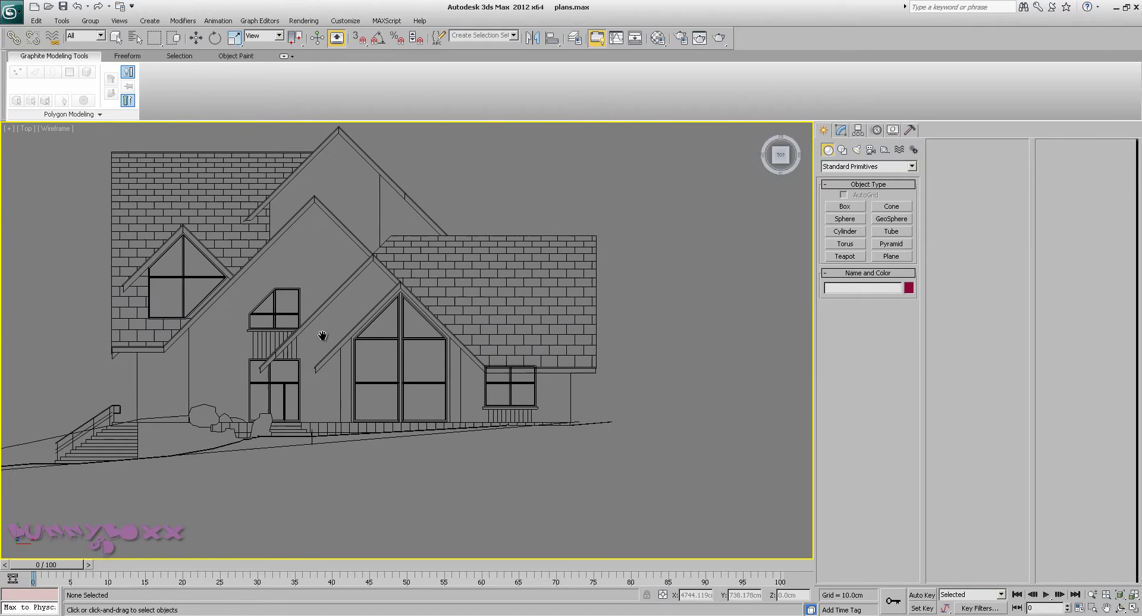
middle_click_drag(204, 291, 654, 368)
scroll(404, 356, "up", 4)
middle_click_drag(318, 329, 501, 514)
middle_click_drag(369, 336, 654, 513)
middle_click_drag(545, 321, 504, 519)
middle_click_drag(490, 277, 459, 492)
middle_click_drag(445, 247, 409, 480)
middle_click_drag(434, 281, 454, 267)
scroll(463, 319, "down", 4)
middle_click_drag(504, 437, 351, 136)
middle_click_drag(380, 223, 217, 286)
scroll(416, 293, "down", 3)
middle_click_drag(526, 287, 432, 331)
scroll(427, 362, "down", 2)
scroll(427, 363, "up", 2)
scroll(426, 386, "up", 2)
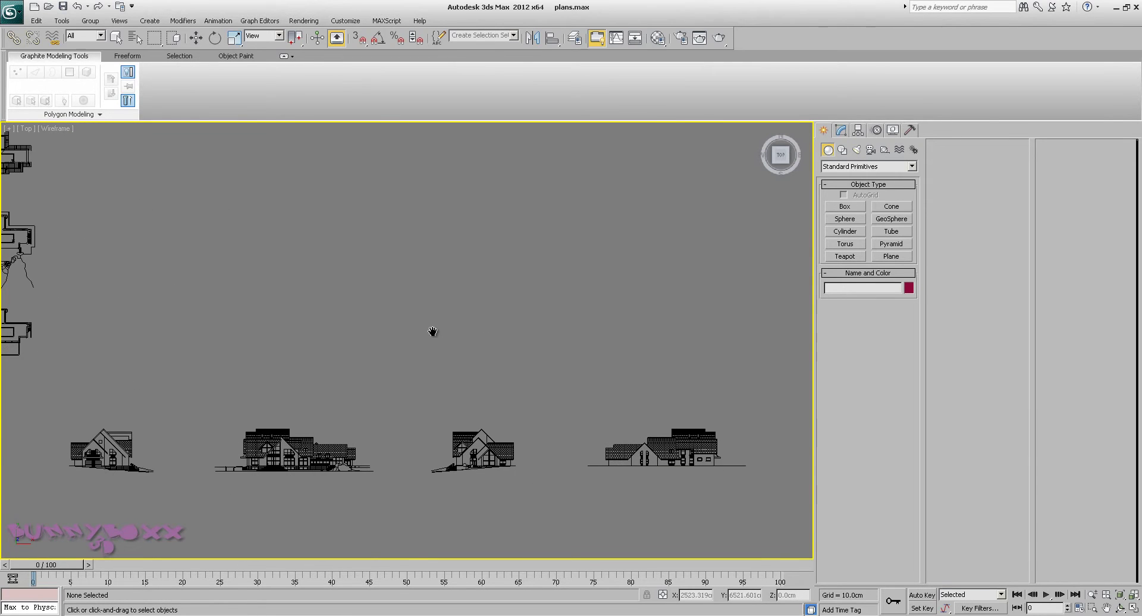
Examine the column of floor and roof plans and compare its layout with the row of elevations.
middle_click_drag(218, 345, 595, 393)
scroll(527, 428, "up", 5)
middle_click_drag(425, 424, 456, 463)
scroll(440, 372, "down", 5)
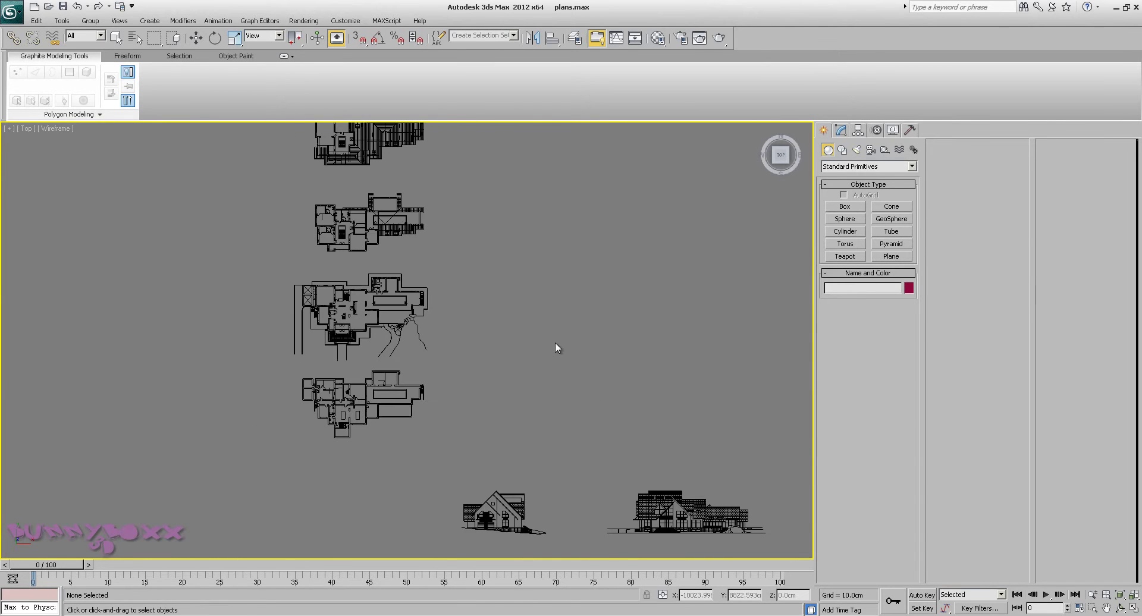
scroll(555, 349, "up", 2)
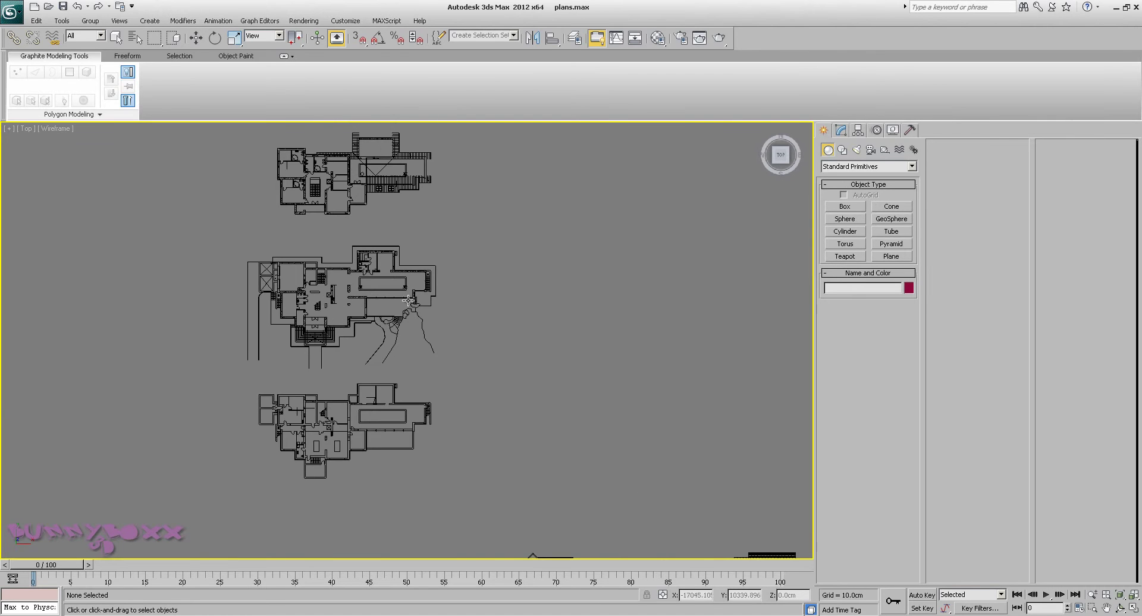
scroll(361, 277, "down", 2)
middle_click_drag(374, 326, 310, 314)
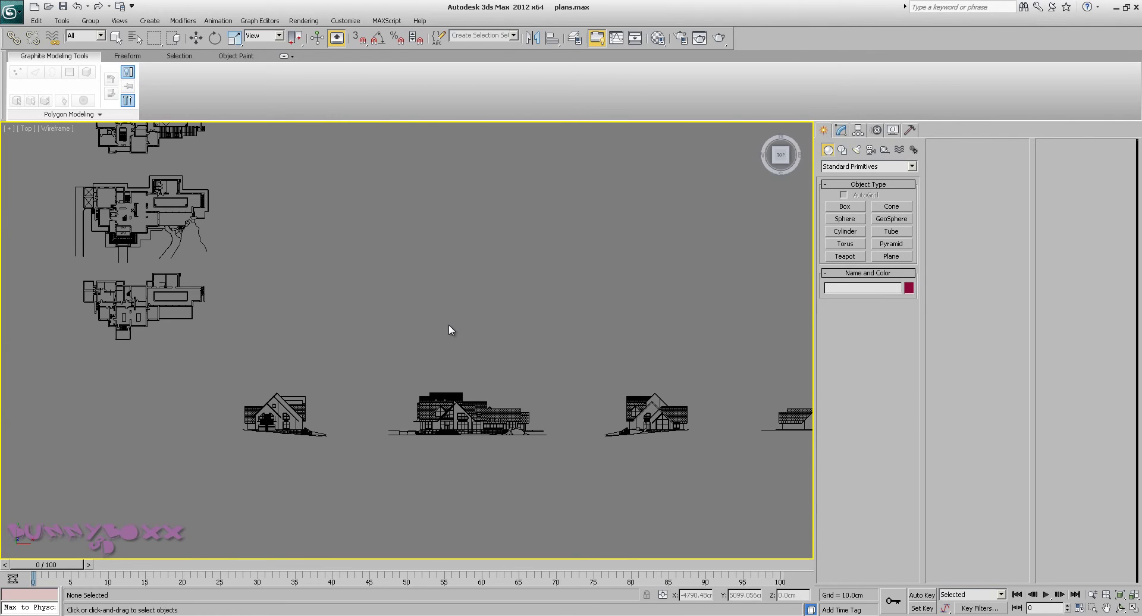
middle_click_drag(609, 362, 476, 405)
scroll(475, 405, "down", 3)
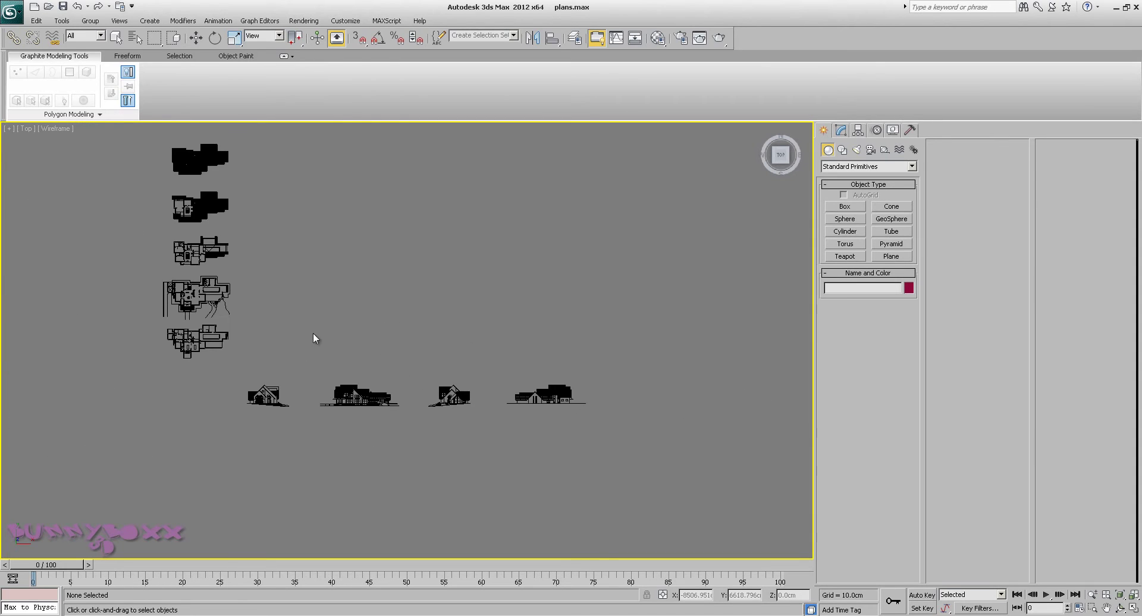
middle_click_drag(308, 334, 361, 387)
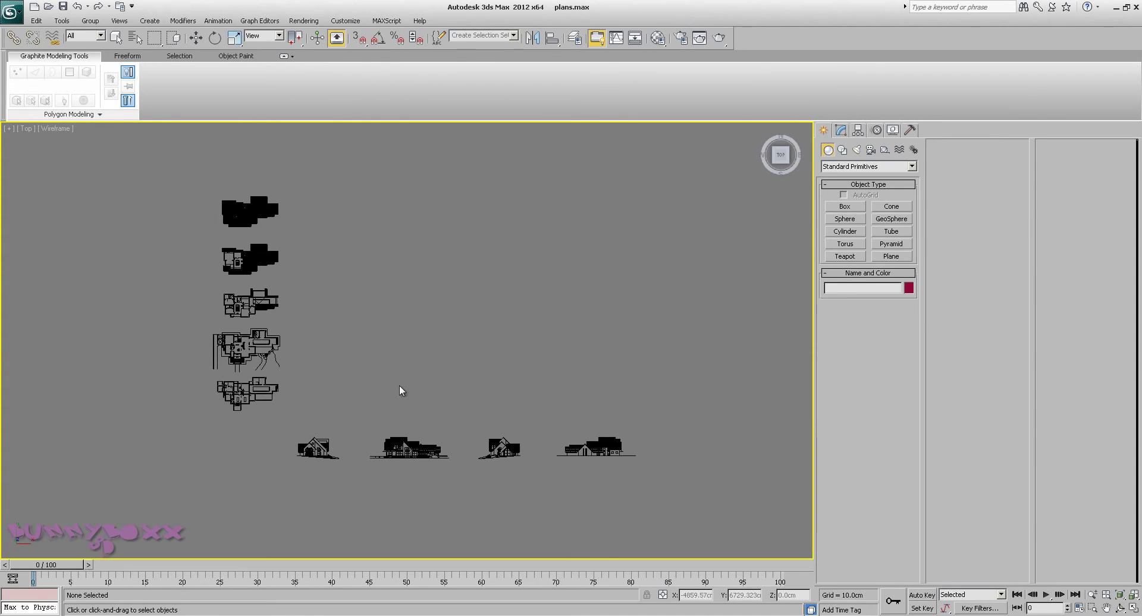
scroll(417, 402, "up", 3)
middle_click_drag(471, 427, 397, 267)
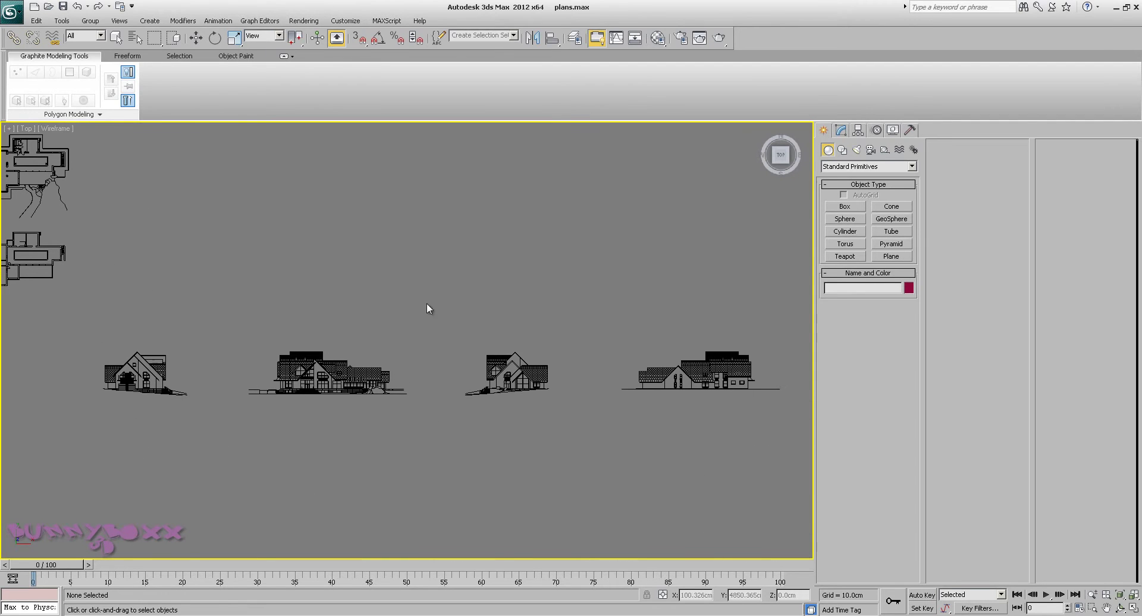
middle_click_drag(293, 448, 315, 419)
scroll(394, 423, "down", 3)
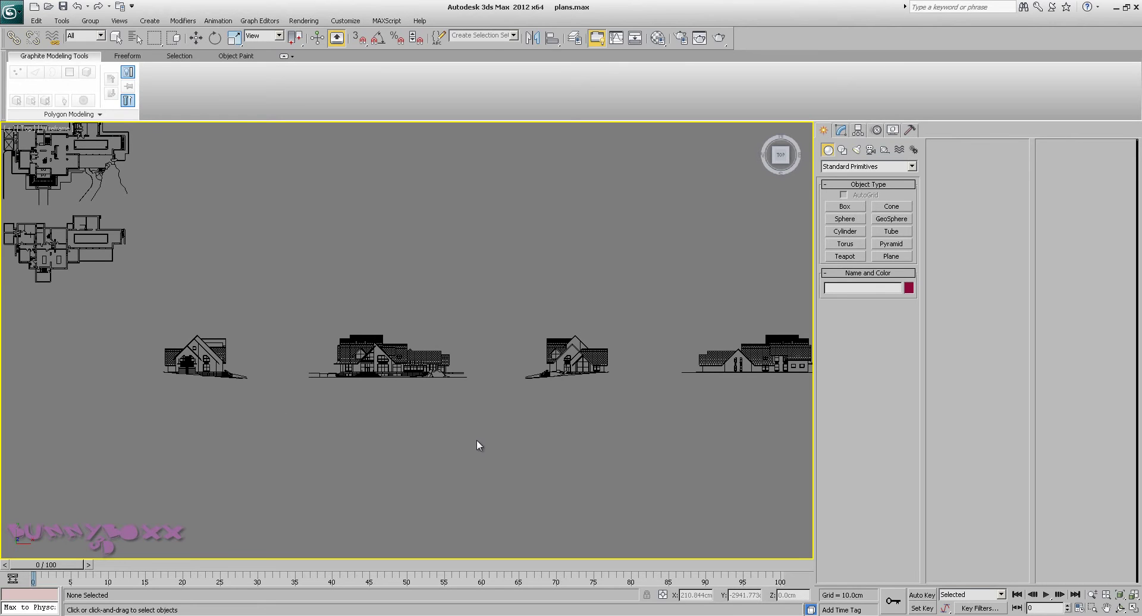
middle_click_drag(479, 446, 476, 497)
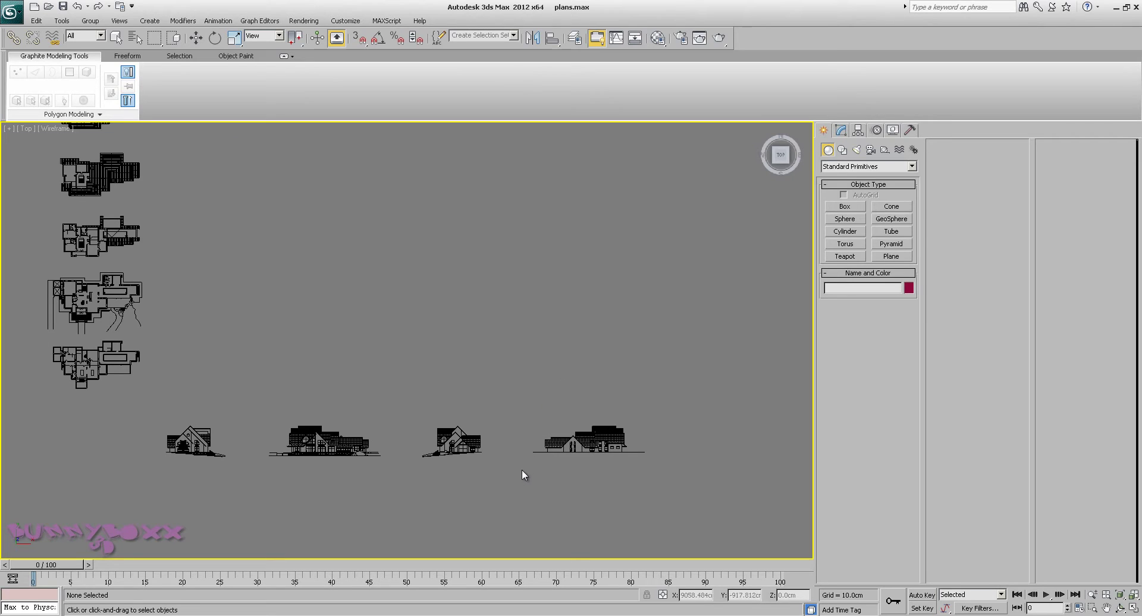
middle_click_drag(491, 484, 582, 505)
scroll(583, 505, "down", 2)
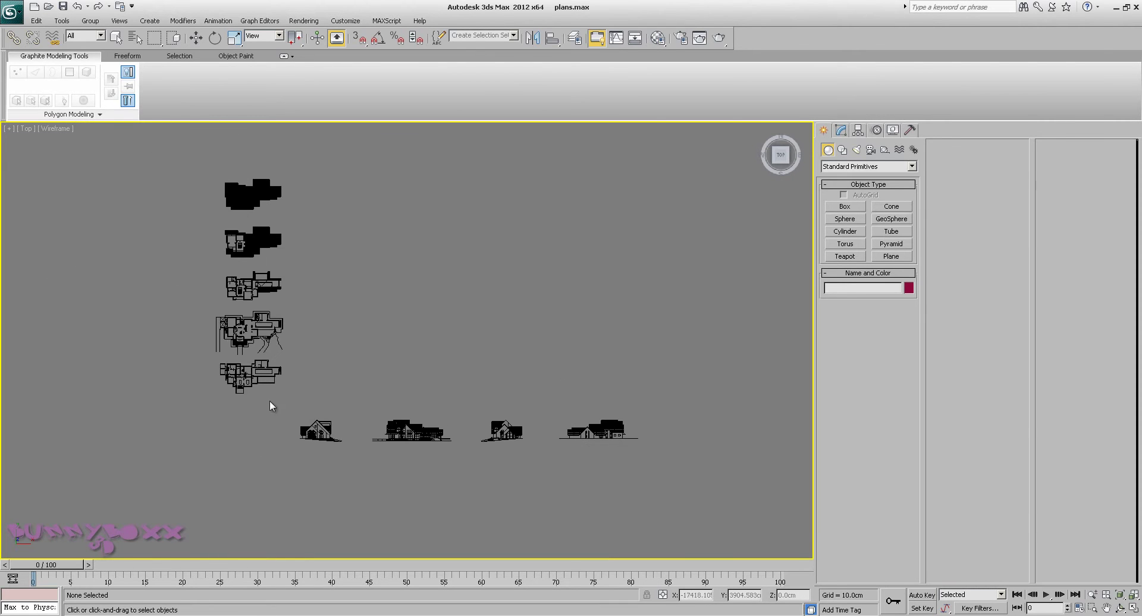
scroll(487, 468, "up", 2)
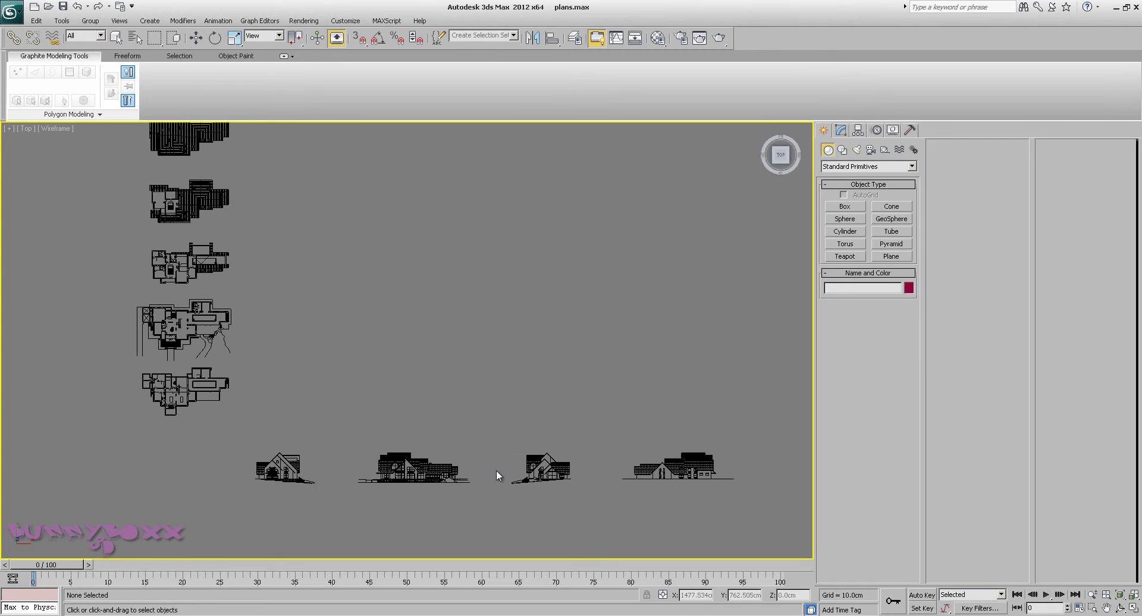
scroll(497, 459, "up", 3)
scroll(497, 459, "down", 2)
Move the F1 floor plan down along Y onto the lowest floor plan, to about Y 6250 cm.
middle_click_drag(412, 443, 676, 403)
middle_click_drag(527, 269, 540, 304)
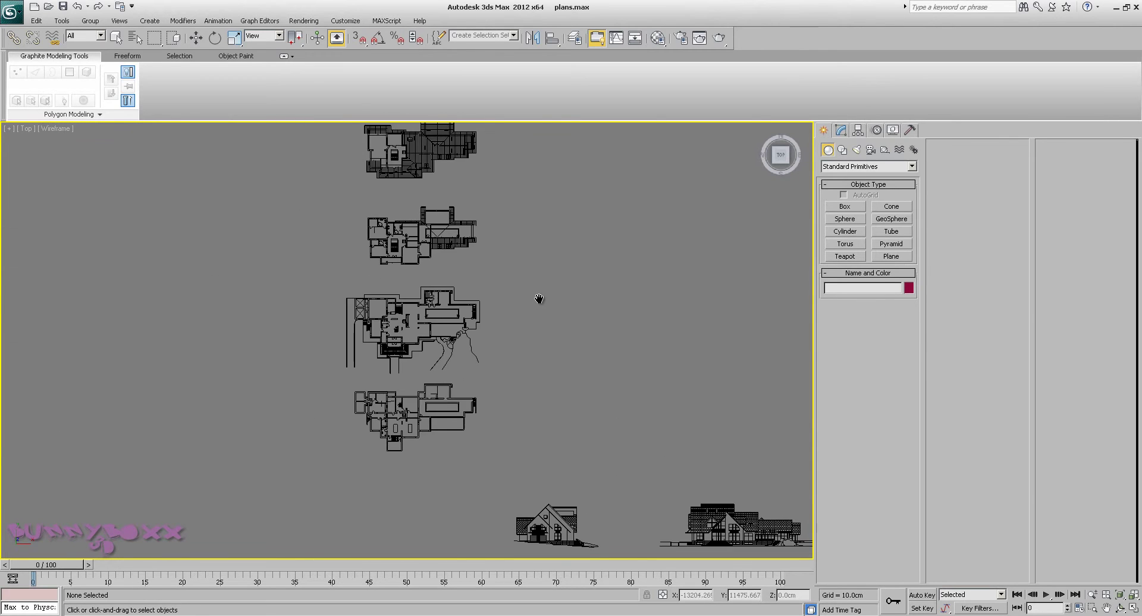
scroll(537, 309, "up", 5)
mouse_move(640, 446)
middle_mouse_down()
mouse_move(626, 277)
mouse_move(643, 463)
middle_mouse_up()
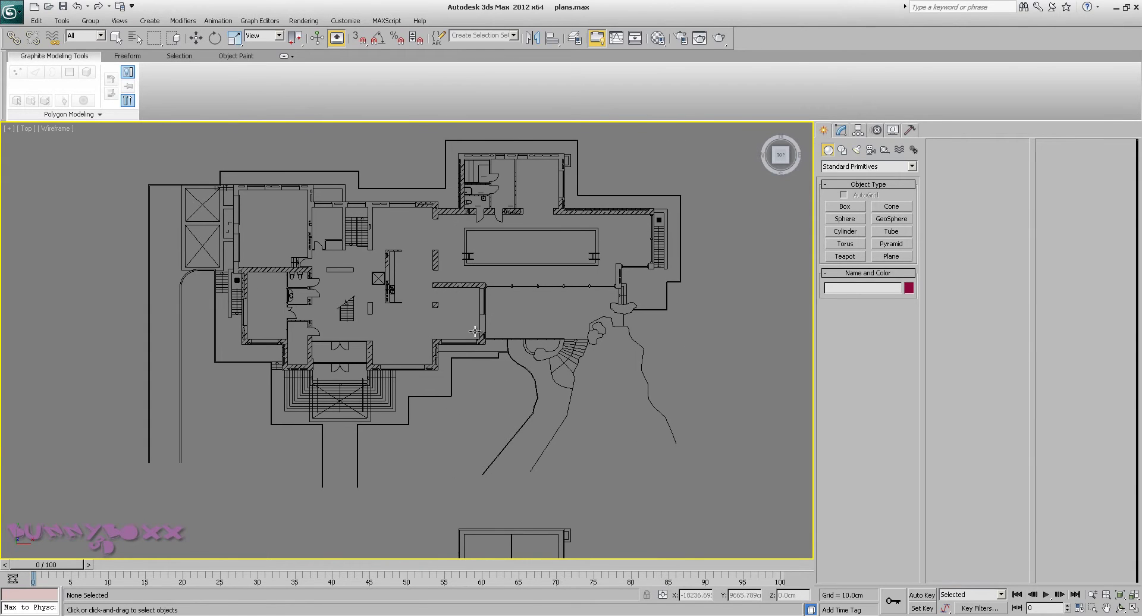
left_click(472, 285)
key("w")
scroll(504, 412, "up", 4)
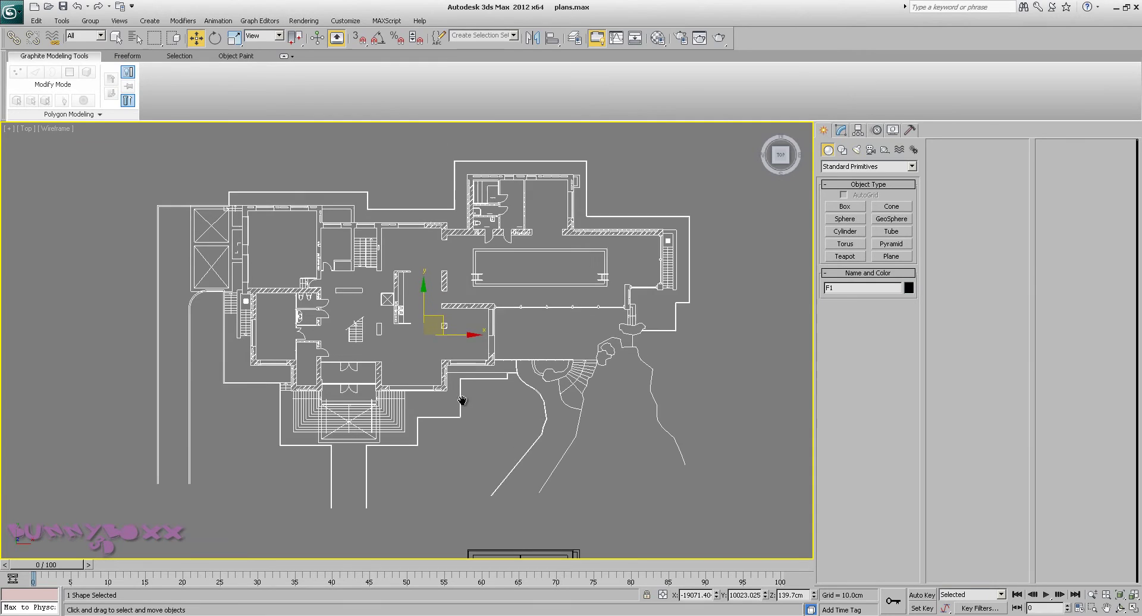
scroll(550, 229, "down", 5)
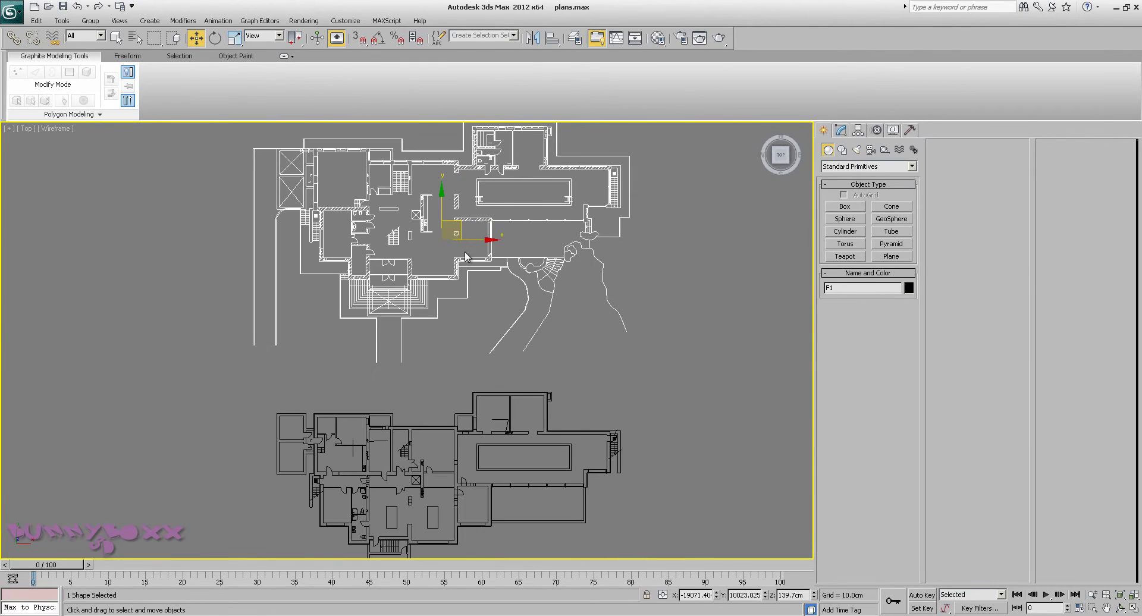
left_click_drag(440, 191, 440, 426)
Move the F1 plan further down to about Y 5666 cm, lining up its shaft wall with the plan underneath.
middle_click_drag(405, 297, 395, 145)
scroll(465, 313, "up", 10)
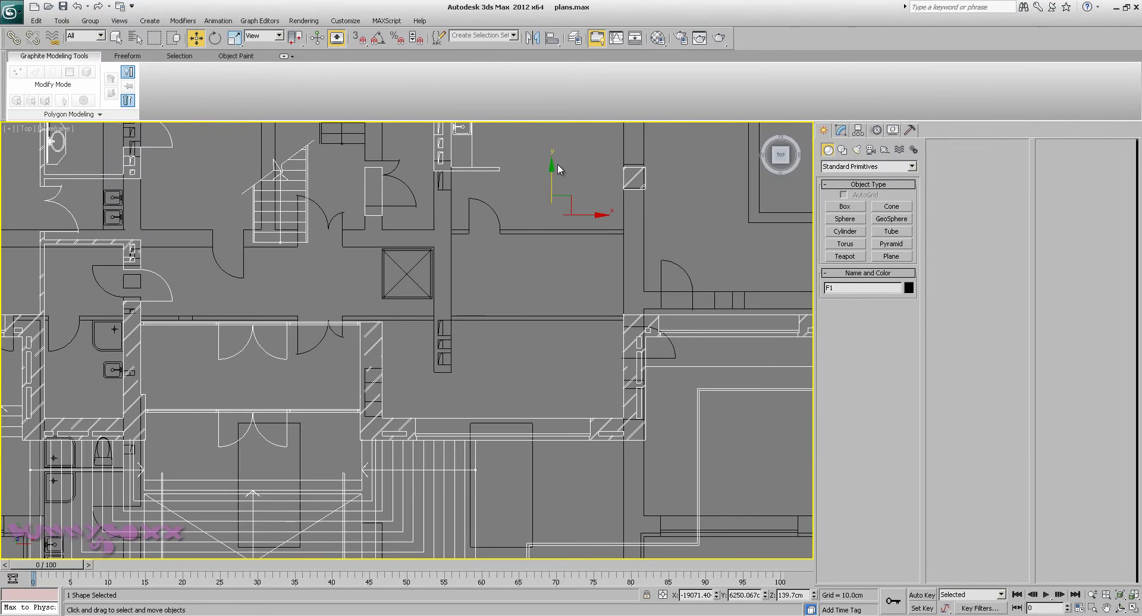
left_click_drag(552, 168, 548, 368)
scroll(506, 382, "up", 8)
middle_click_drag(620, 486, 314, 344)
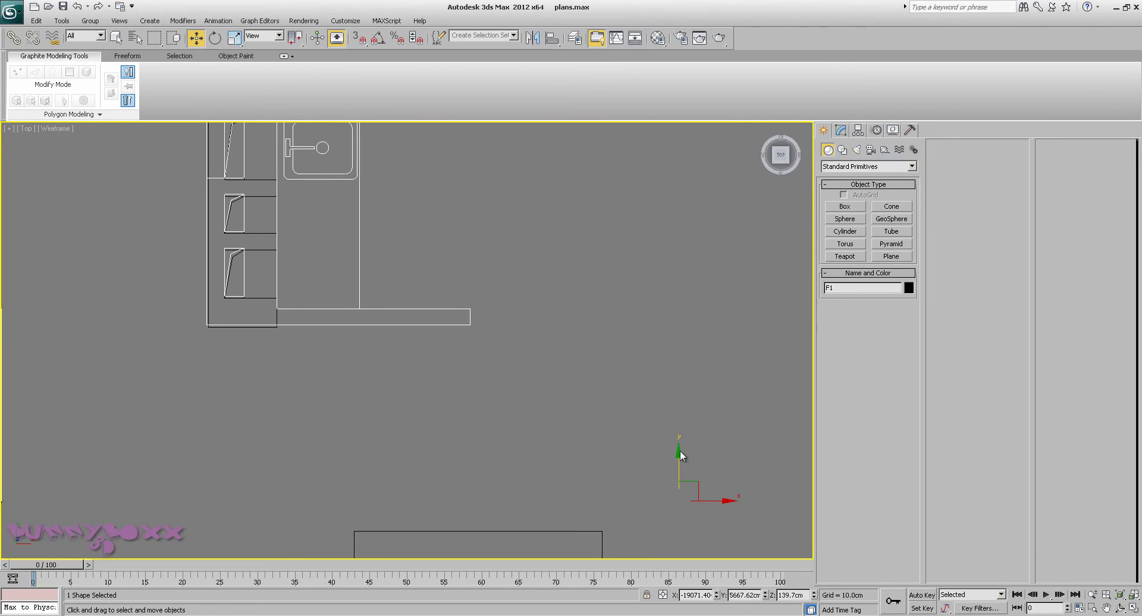
left_click_drag(679, 454, 679, 455)
Fine-tune the F1 plan's absolute Y position to 5666.215 cm so its wall corner matches the plan underneath.
scroll(406, 340, "up", 4)
middle_click_drag(323, 370, 661, 444)
scroll(426, 410, "up", 2)
scroll(426, 415, "up", 2)
key("F12")
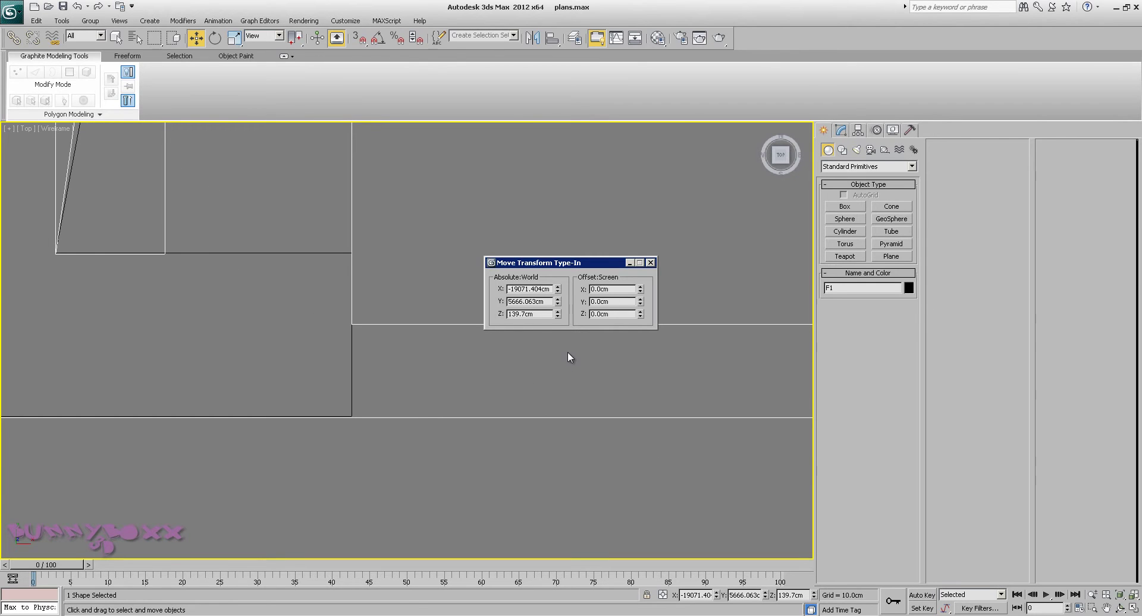
left_click(557, 299)
left_click(555, 300)
left_click(558, 304)
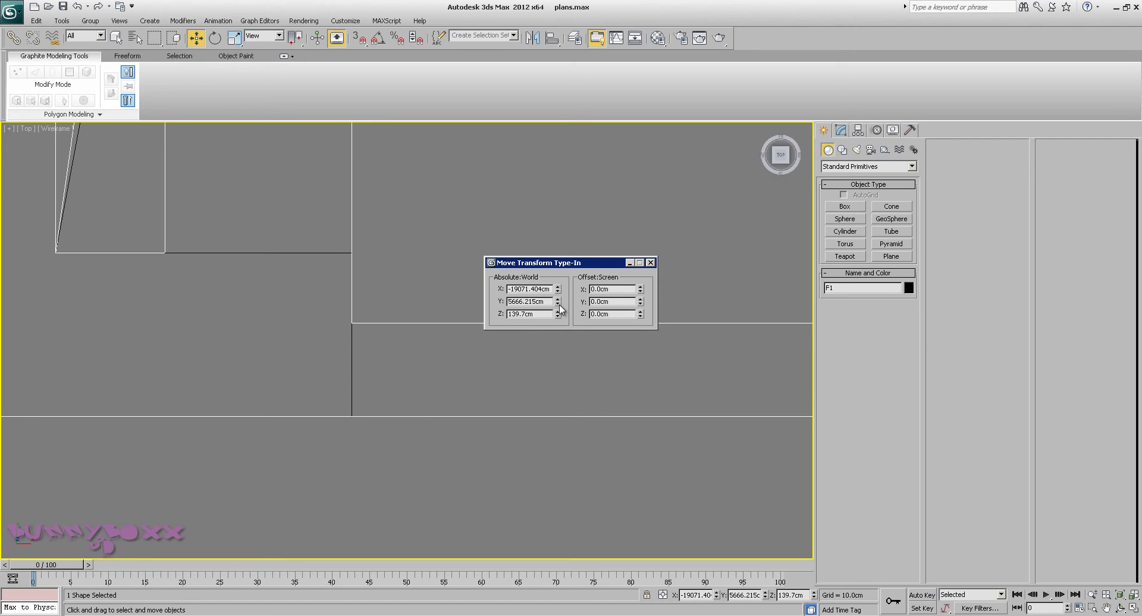
left_click(650, 263)
Check the scene's display unit scale in the units setup without changing it.
middle_click_drag(586, 335, 583, 335)
scroll(574, 333, "down", 12)
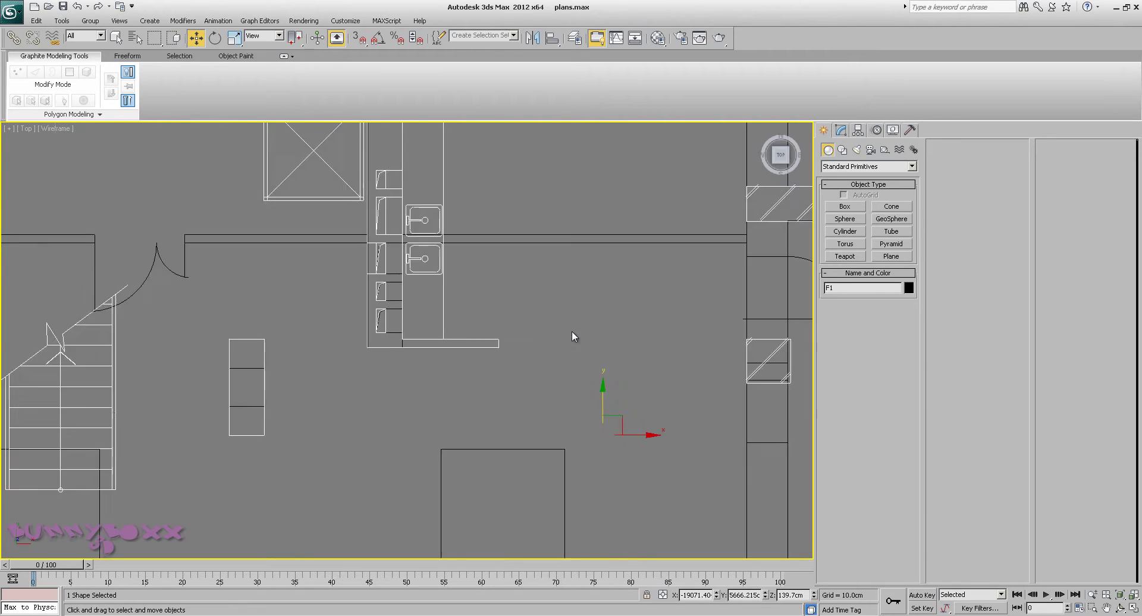
middle_click_drag(531, 254, 531, 330)
scroll(531, 331, "down", 2)
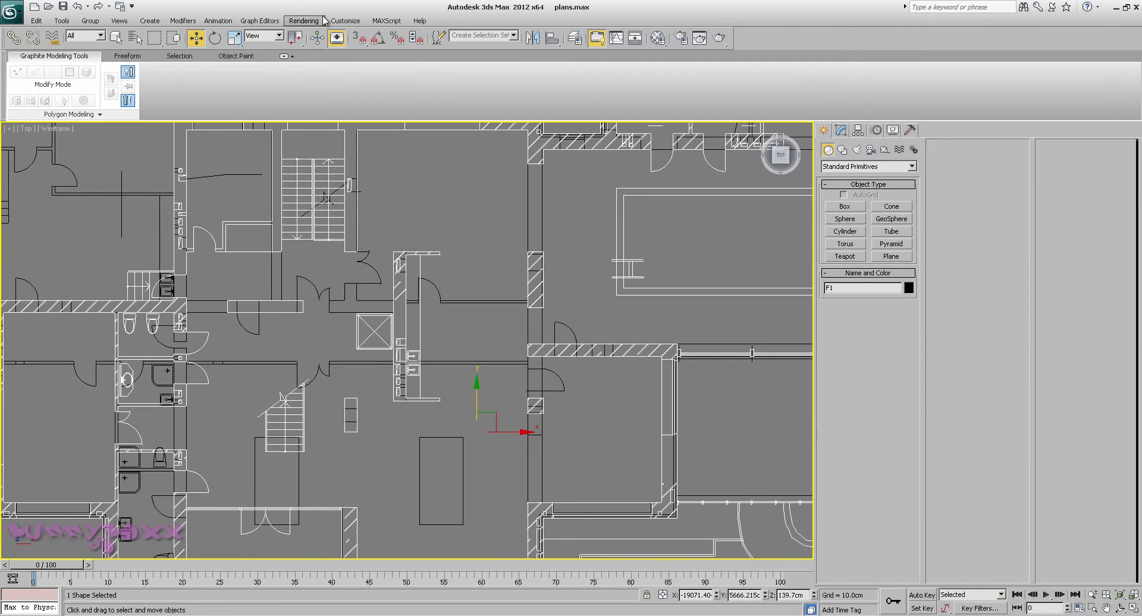
left_click(344, 21)
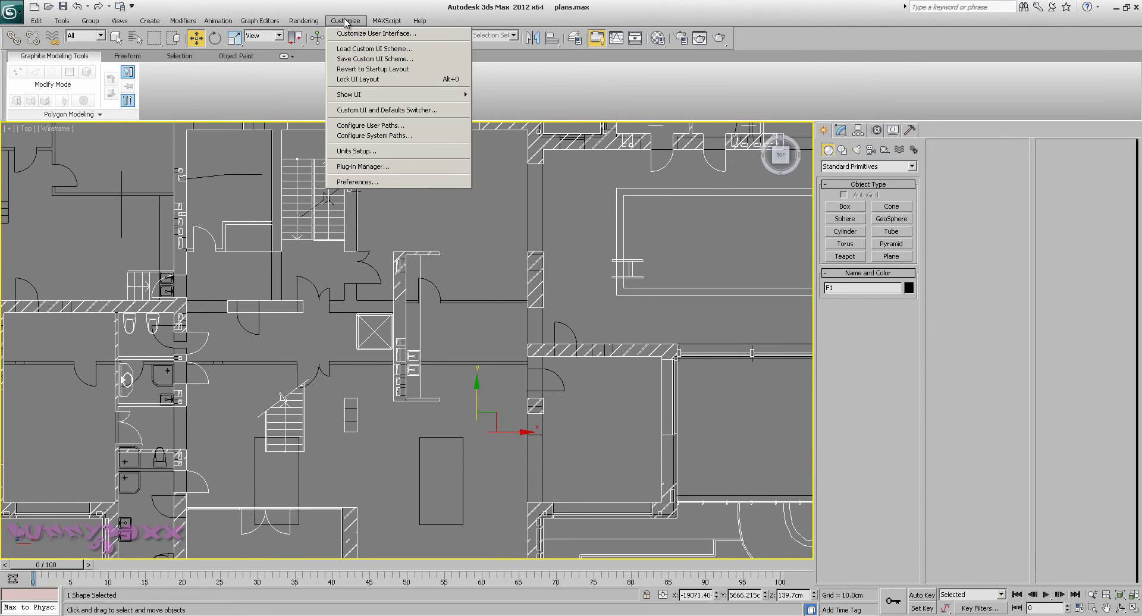
left_click(424, 151)
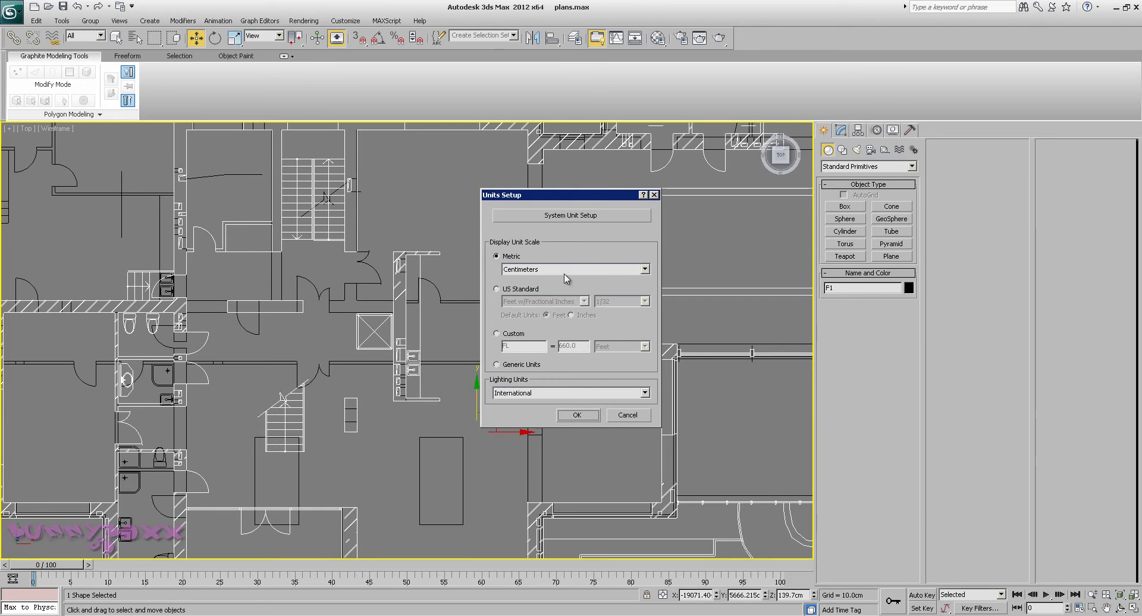
left_click(629, 415)
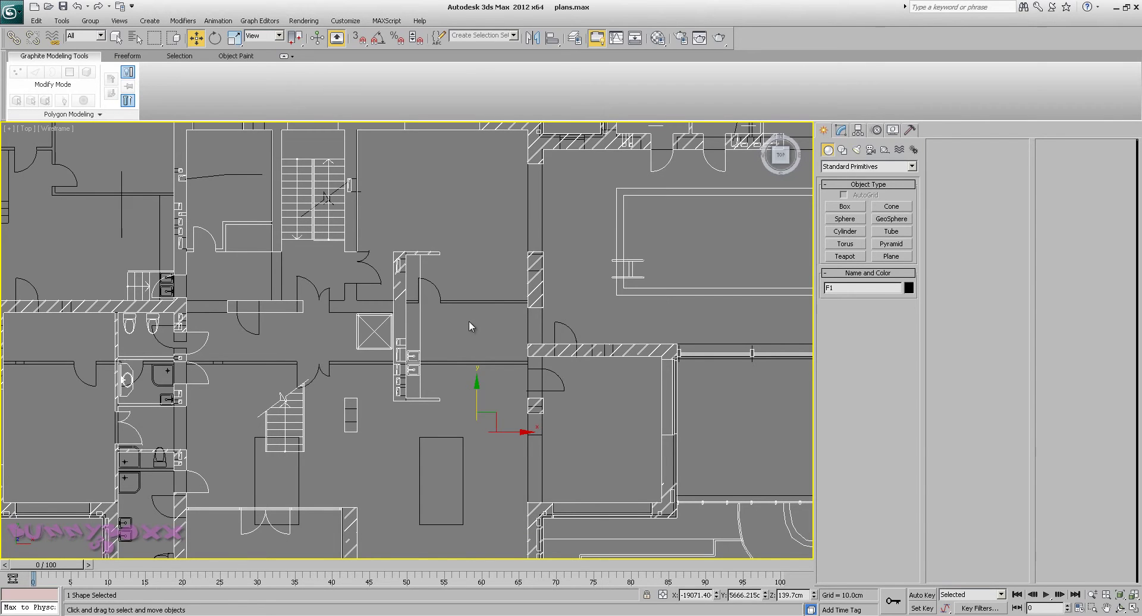
Inspect the overlaid F1 and lowest floor plans for matching walls, shafts and window openings.
scroll(469, 323, "down", 2)
scroll(506, 323, "down", 3)
scroll(506, 322, "down", 2)
scroll(504, 322, "up", 6)
scroll(544, 376, "up", 2)
scroll(464, 266, "up", 4)
middle_click_drag(429, 200, 487, 202)
scroll(522, 260, "down", 5)
scroll(490, 237, "up", 2)
scroll(535, 416, "down", 2)
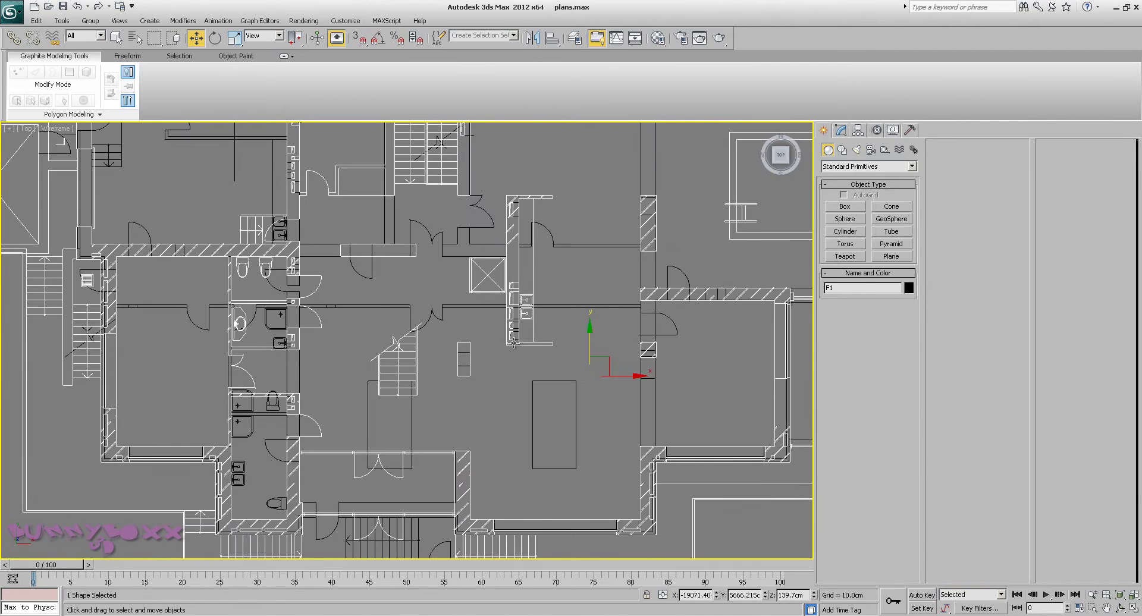
middle_click_drag(509, 363, 667, 256)
scroll(246, 277, "up", 1)
middle_click_drag(246, 277, 397, 244)
scroll(519, 218, "up", 2)
middle_click_drag(520, 218, 155, 288)
scroll(632, 288, "down", 2)
middle_click_drag(631, 287, 311, 332)
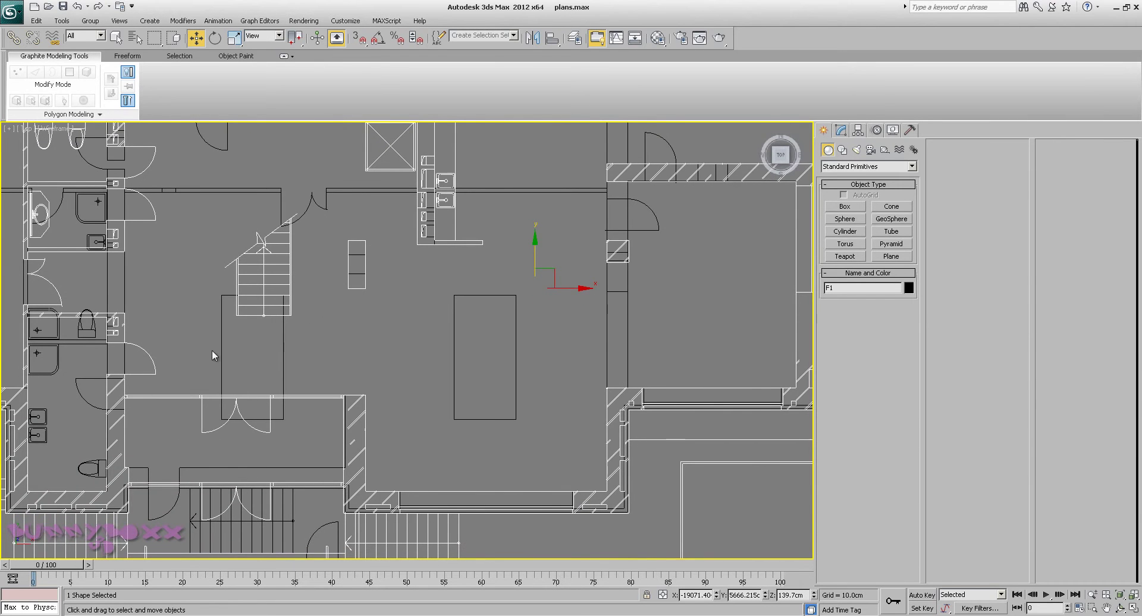
Move the F2 floor plan down along Y onto the stacked plans, to about Y 6383 cm.
scroll(275, 334, "down", 10)
middle_click_drag(426, 255, 386, 379)
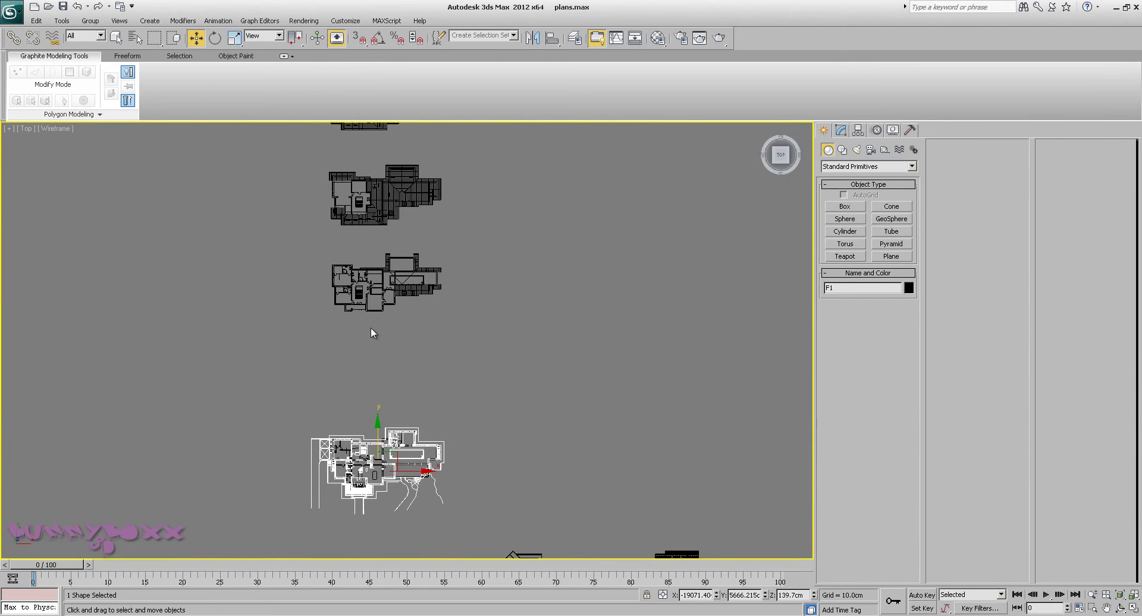
left_click(363, 271)
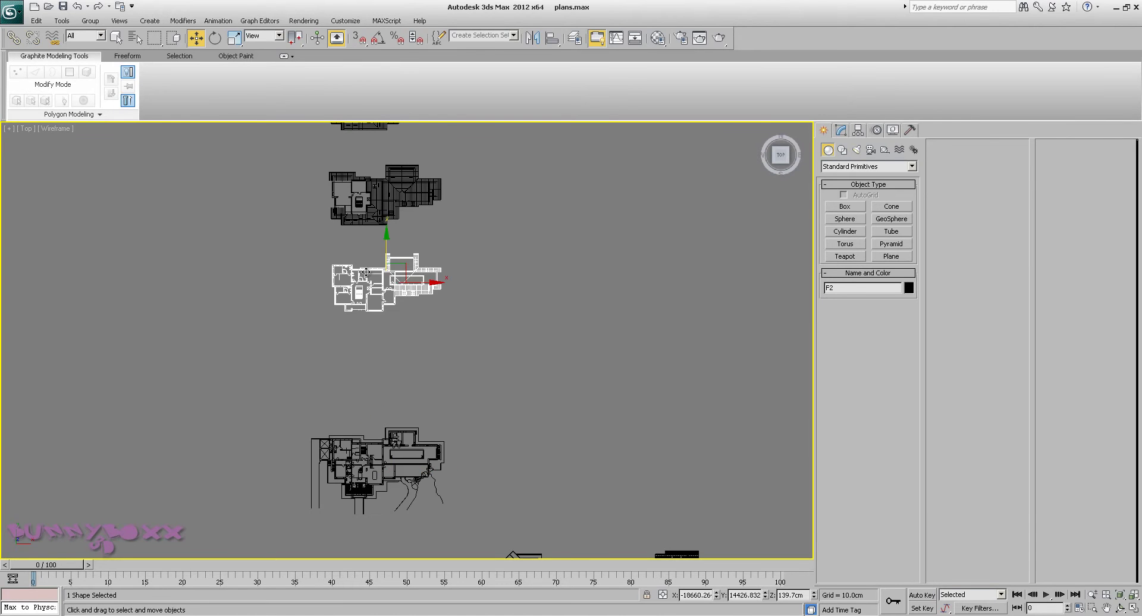
left_click_drag(385, 236, 383, 408)
Move the F2 plan slightly further down to about Y 6354 cm, bringing its walls closer to those underneath.
key("z")
middle_click_drag(430, 424, 479, 224)
scroll(457, 441, "up", 3)
middle_click_drag(484, 385, 489, 438)
middle_click_drag(481, 246, 454, 380)
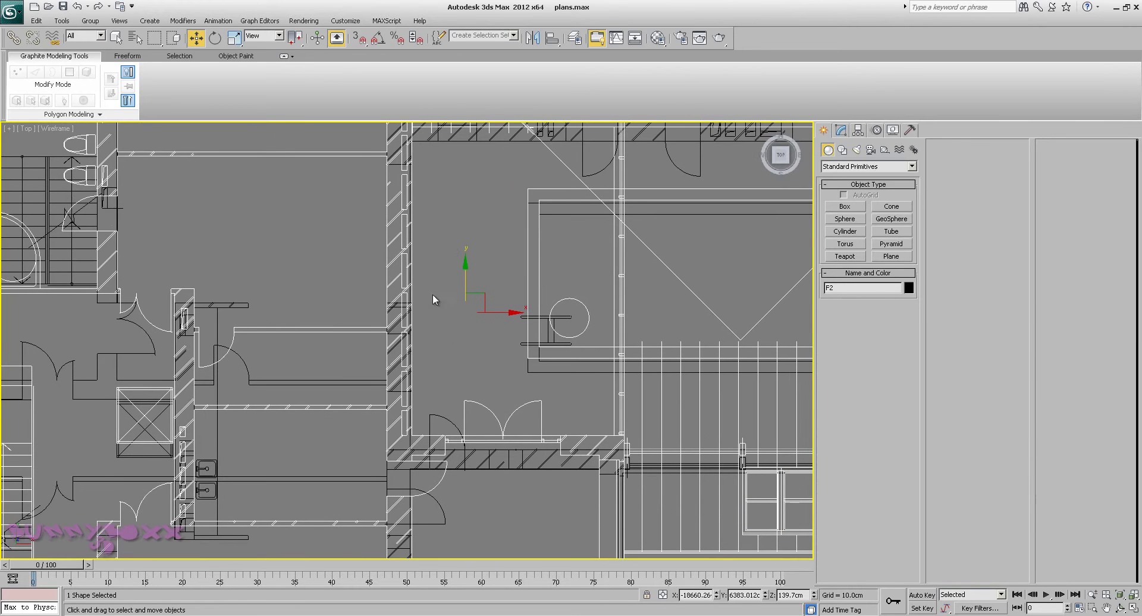
left_click_drag(466, 265, 465, 277)
Shift the F2 plan down along Y to 6346.025 cm using exact transform values, aligning its wall openings with the plans beneath.
middle_click_drag(448, 426, 464, 158)
middle_click_drag(471, 321, 461, 241)
scroll(469, 265, "down", 1)
scroll(469, 265, "up", 4)
middle_click_drag(491, 287, 556, 160)
scroll(523, 288, "up", 3)
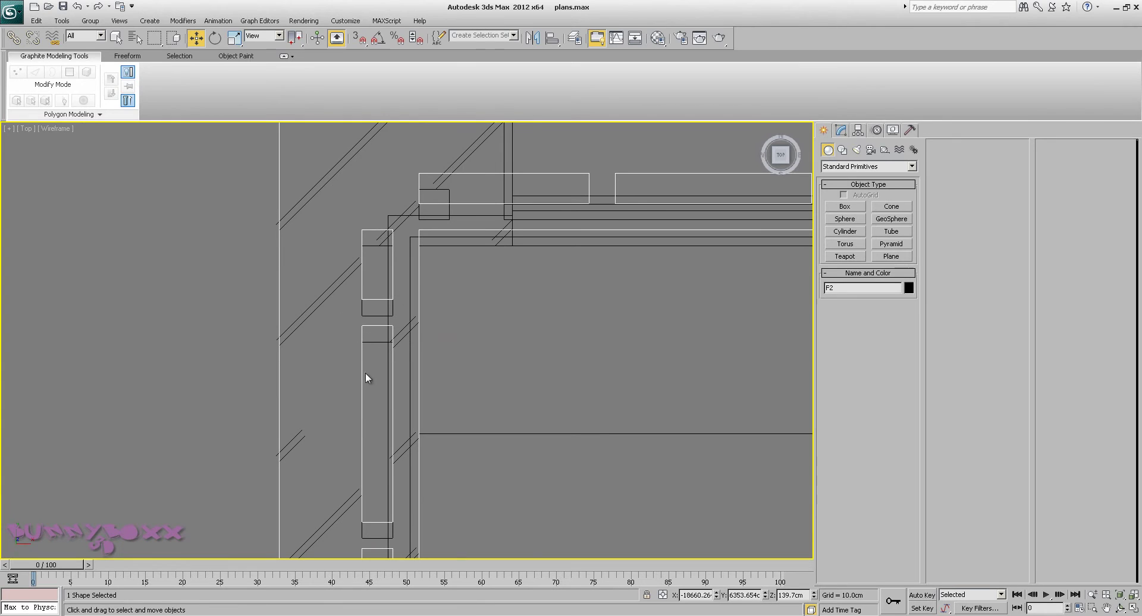
key("F12")
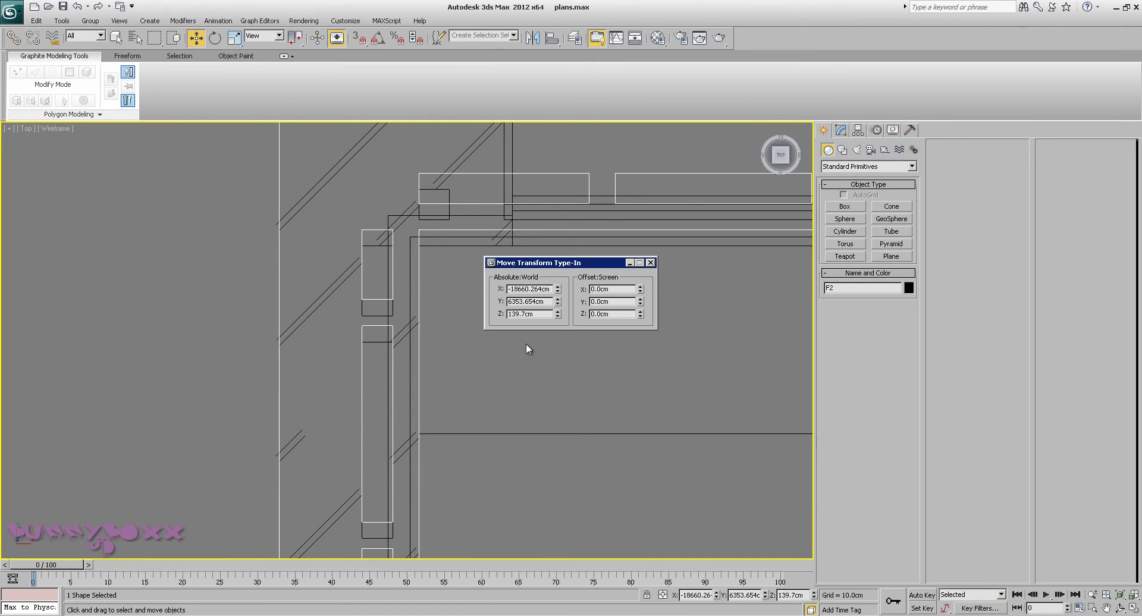
left_click(558, 304)
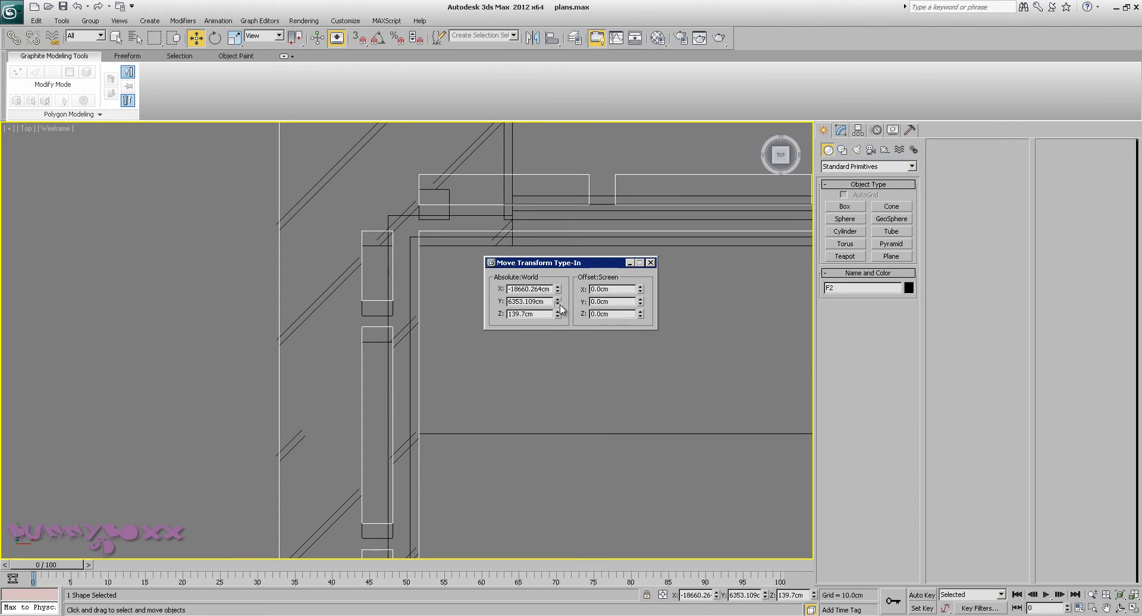
left_click(559, 304)
left_click_drag(558, 305, 559, 304)
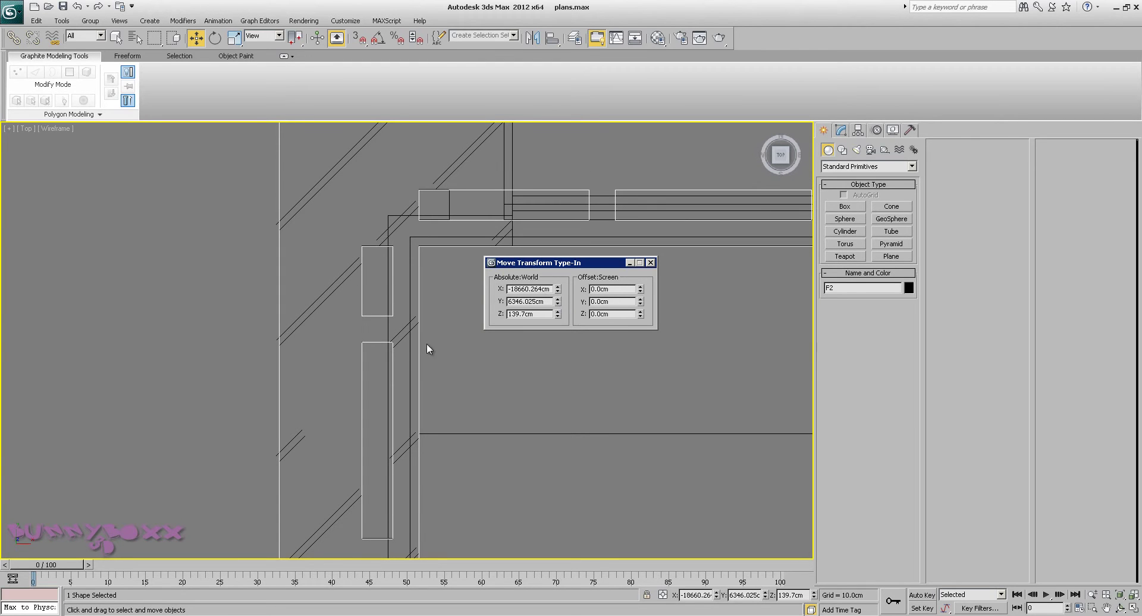
Fine-tune the F2 plan's Y position to 6346.298 cm so its wall lines coincide with the plans underneath.
scroll(428, 333, "up", 5)
middle_click_drag(433, 322, 485, 379)
scroll(476, 381, "up", 3)
middle_click_drag(397, 296, 392, 393)
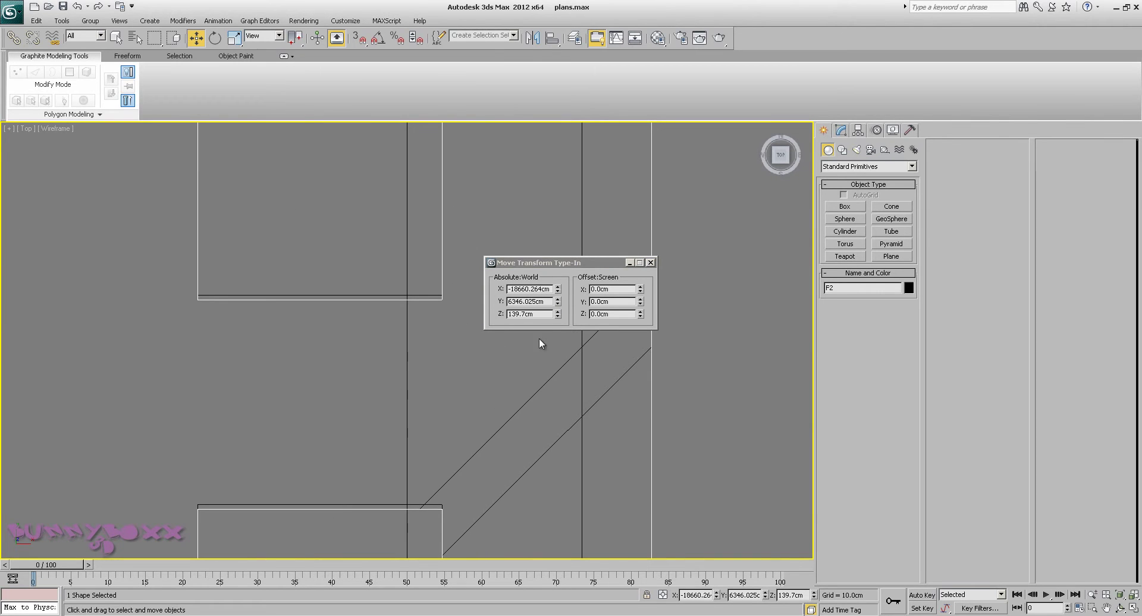
left_click(557, 305)
left_click_drag(557, 302, 557, 304)
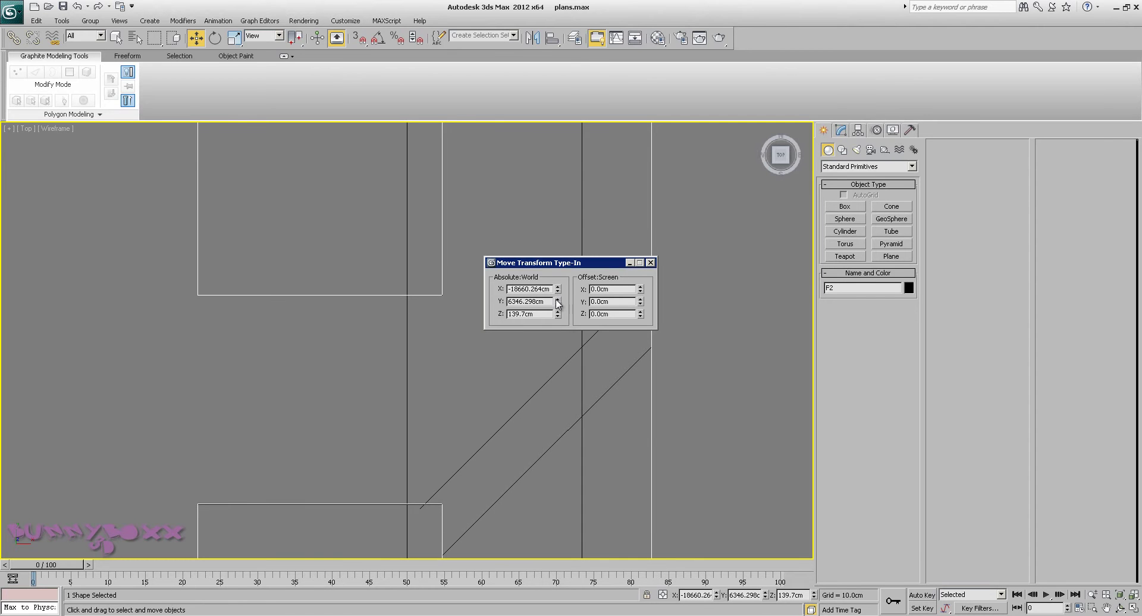
left_click(650, 263)
Try to move the F3 plan down along Y onto the stacked plans, to about Y 6064 cm.
scroll(568, 327, "down", 8)
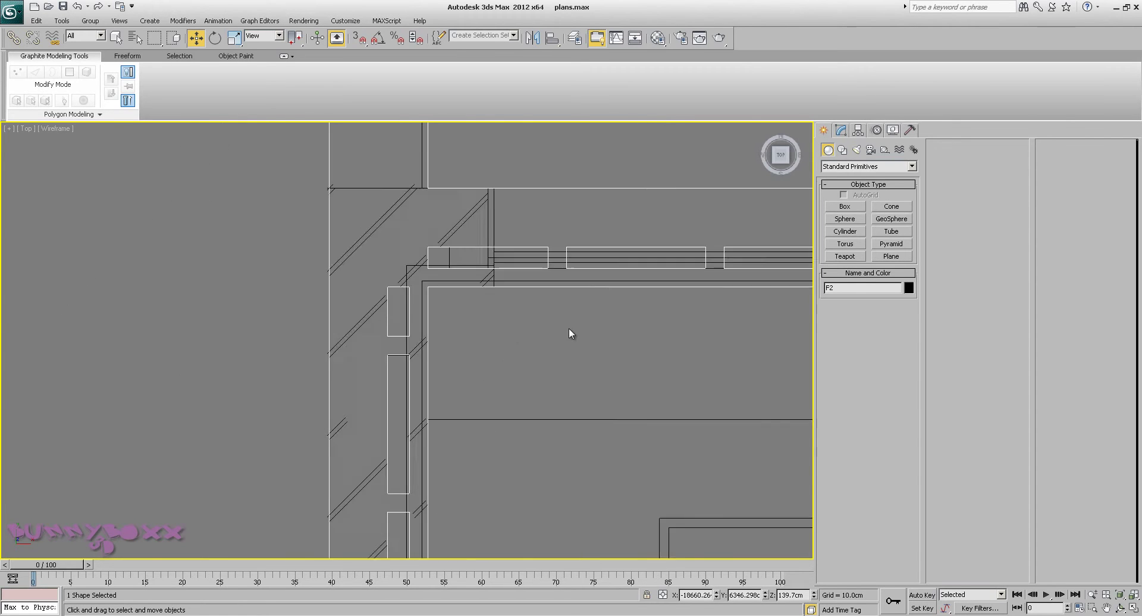
scroll(479, 233, "down", 8)
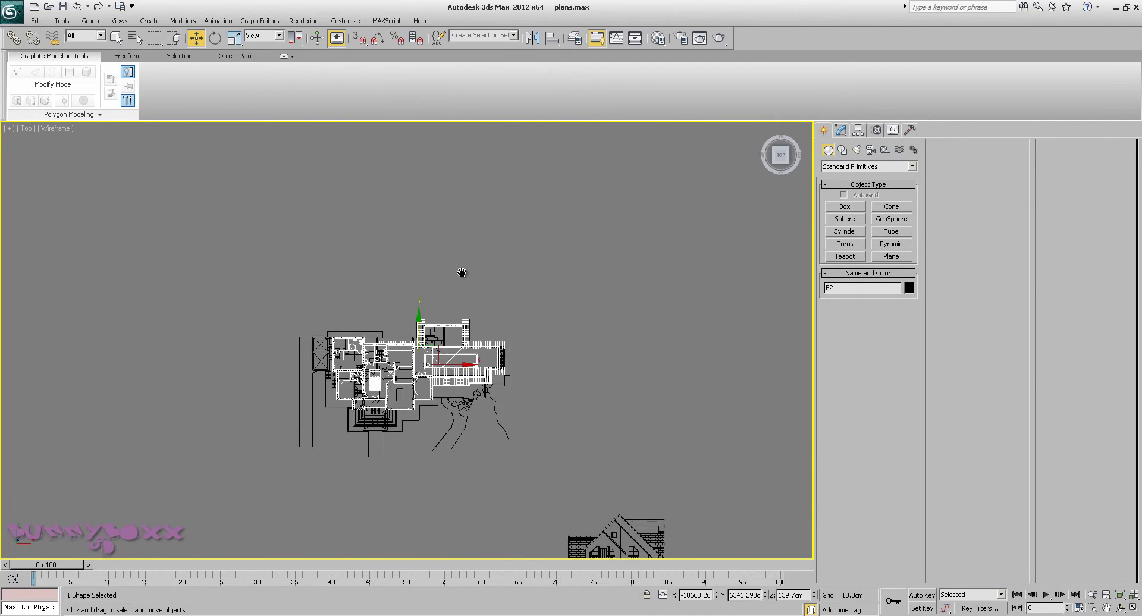
middle_click_drag(482, 303, 477, 305)
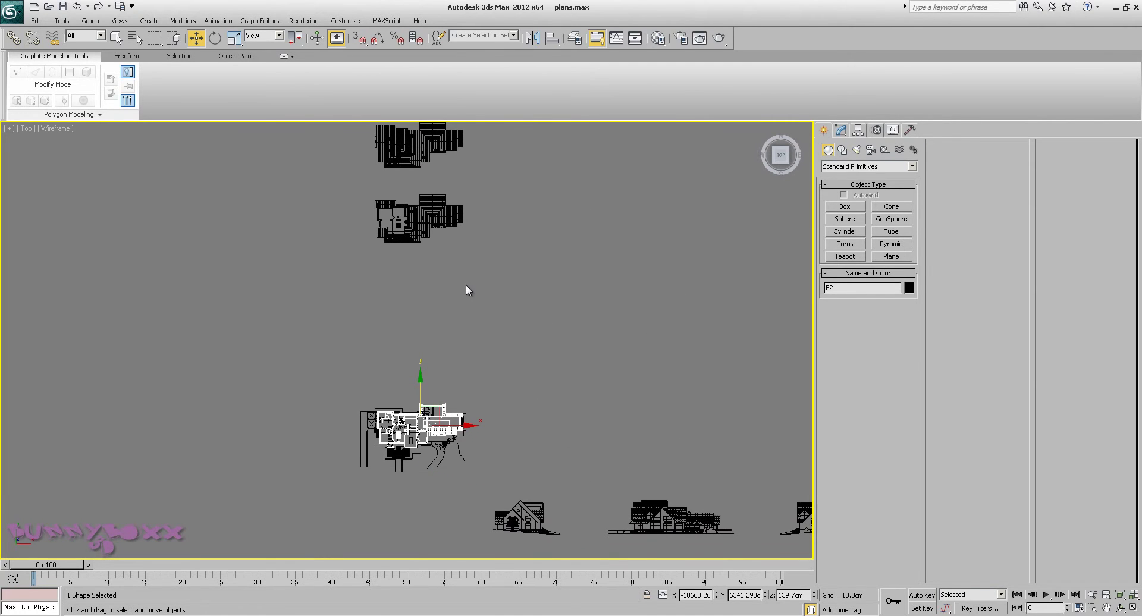
left_click(432, 222)
left_click_drag(419, 174, 420, 386)
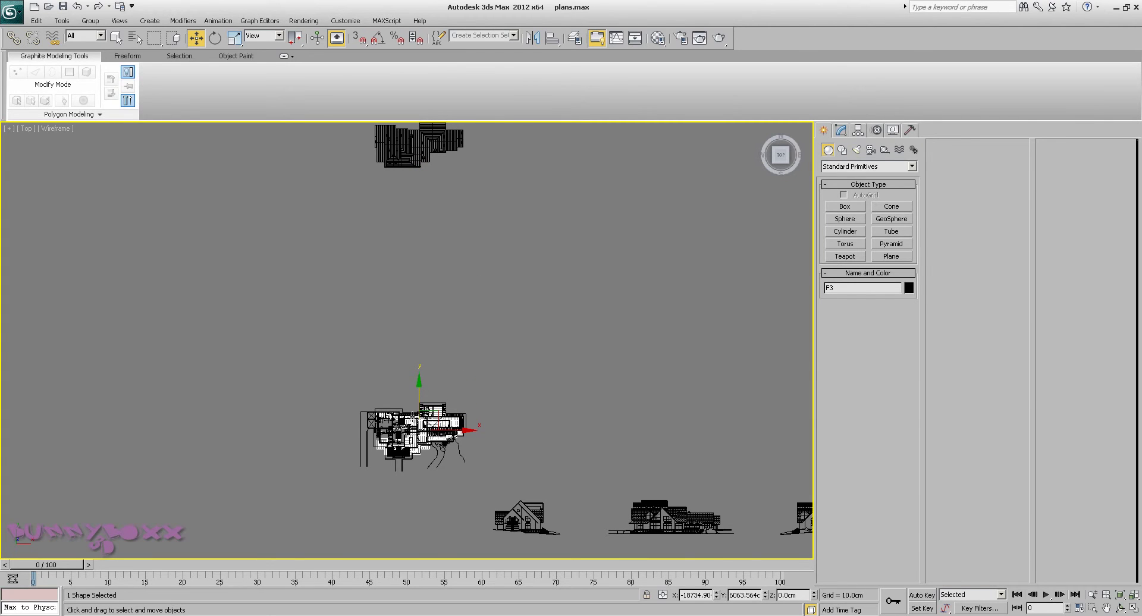
Examine the overlap of F3 with the stacked plans around the roof windows and terrace edge.
scroll(495, 401, "up", 10)
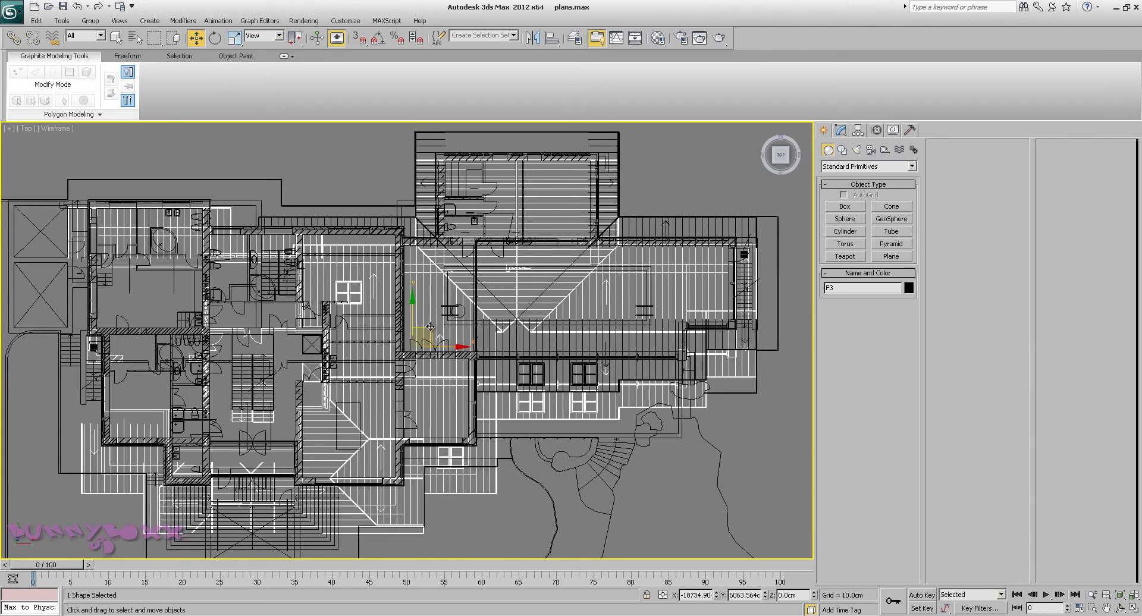
scroll(495, 400, "up", 2)
scroll(496, 410, "up", 5)
scroll(494, 420, "down", 5)
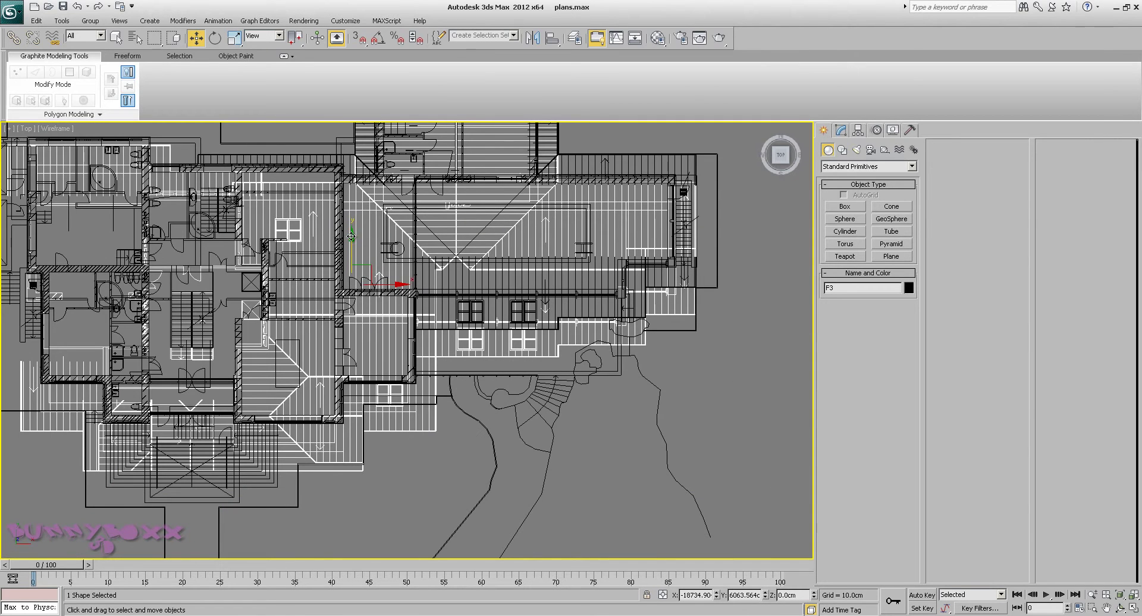
scroll(454, 373, "up", 8)
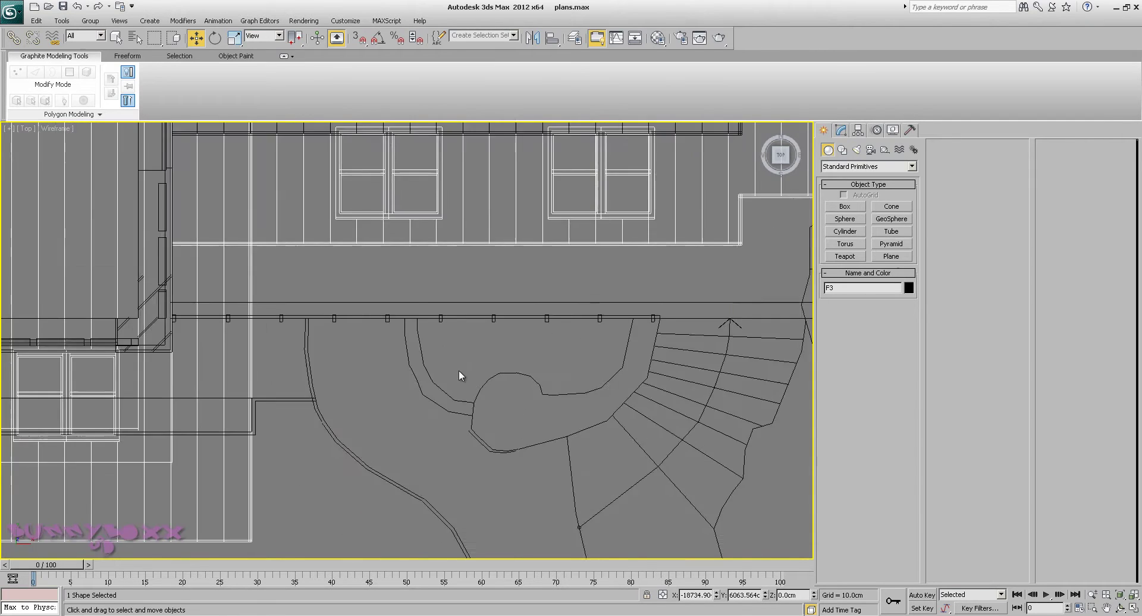
middle_click_drag(492, 332, 421, 484)
left_click(454, 377)
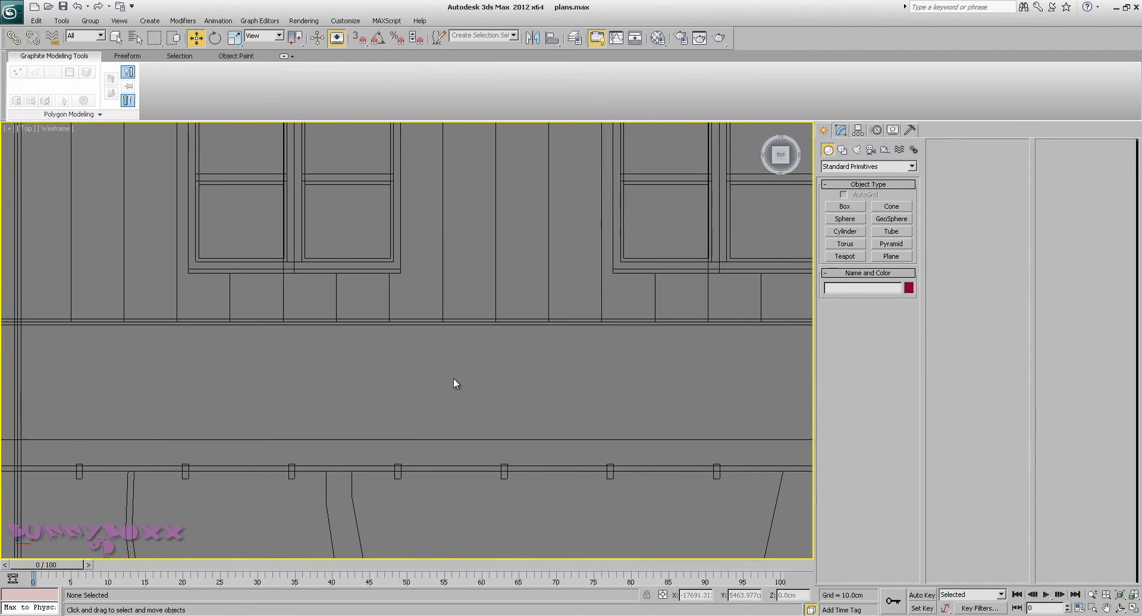
scroll(452, 376, "down", 5)
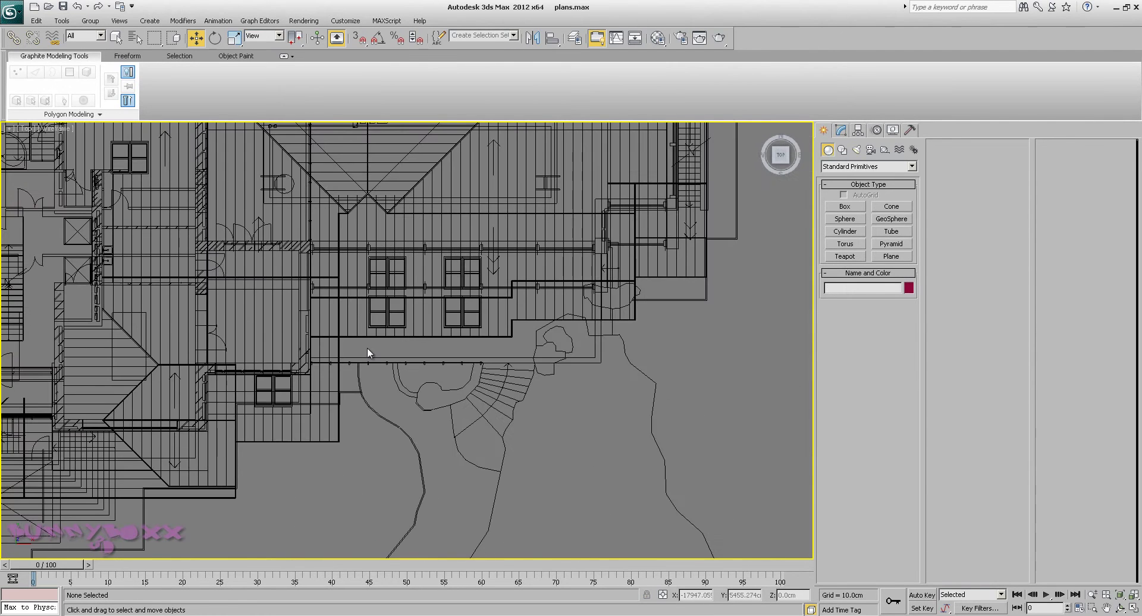
Select the overlapping F3 and F2 plans in turn to compare their roof outlines and windows.
key("z")
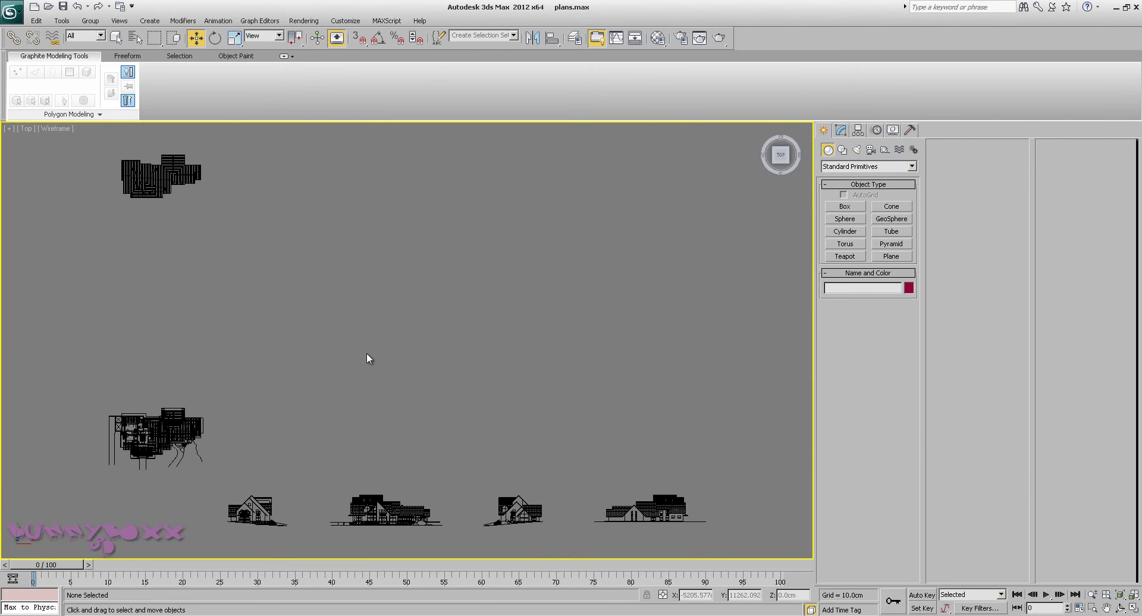
scroll(410, 329, "up", 6)
middle_click_drag(254, 409, 515, 322)
scroll(266, 412, "up", 2)
middle_click_drag(286, 332, 407, 280)
scroll(406, 281, "up", 2)
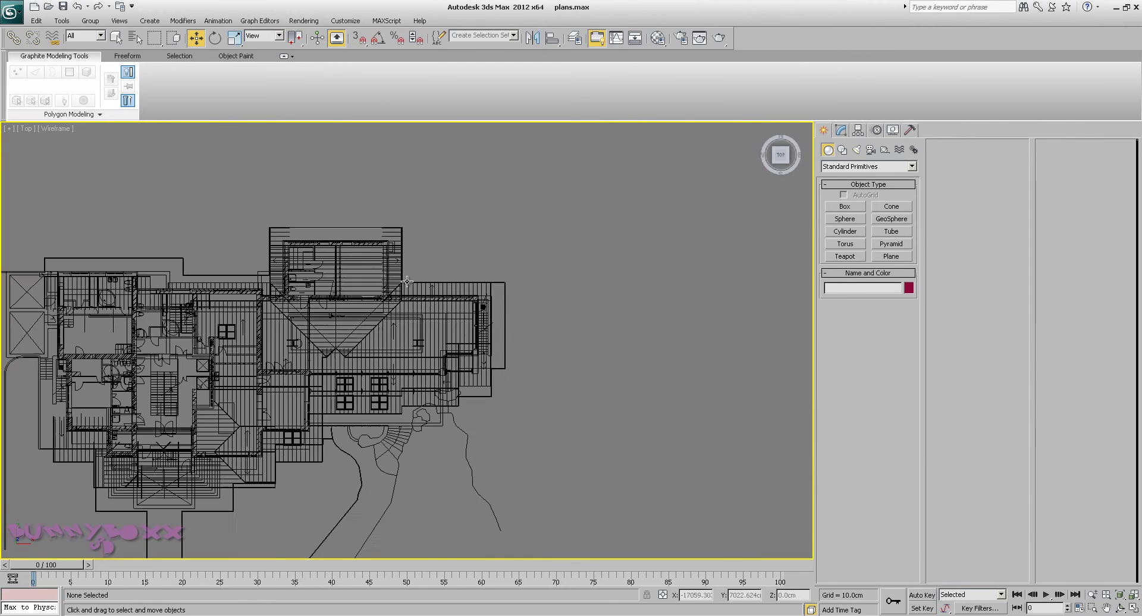
left_click(366, 227)
left_click(351, 264)
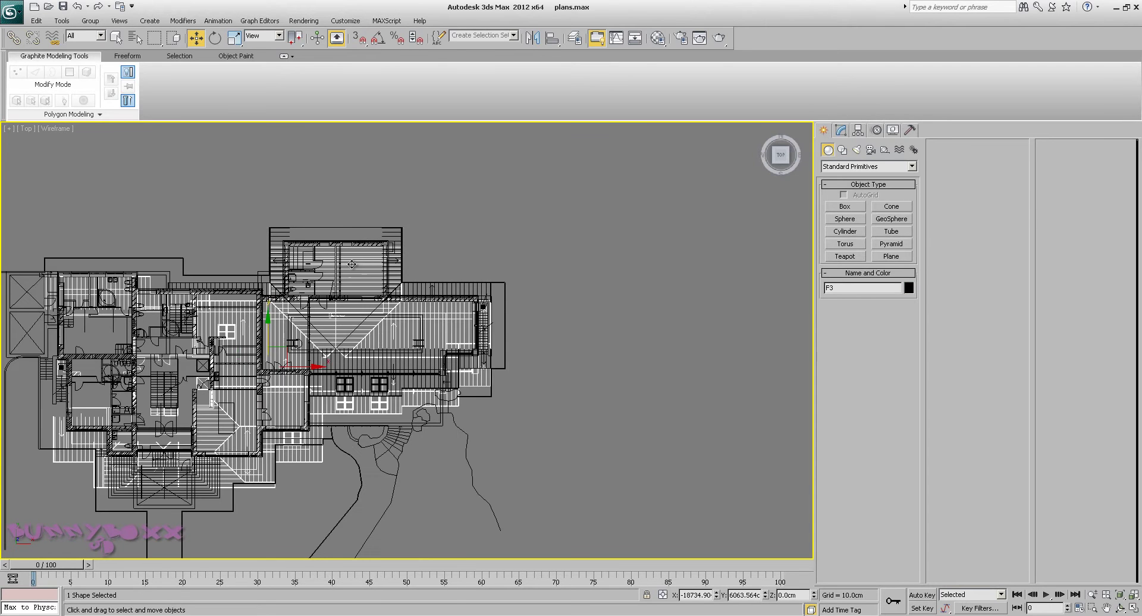
left_click(394, 238)
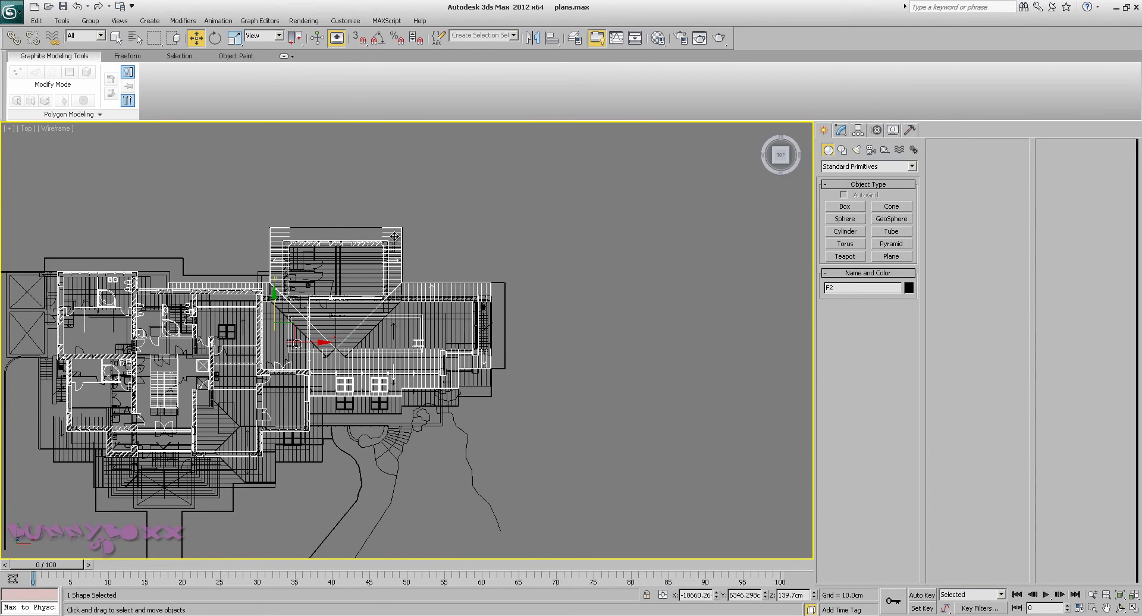
Undo the recent selections and the F3 plan's move onto the stack.
left_click(77, 7)
left_click(78, 7)
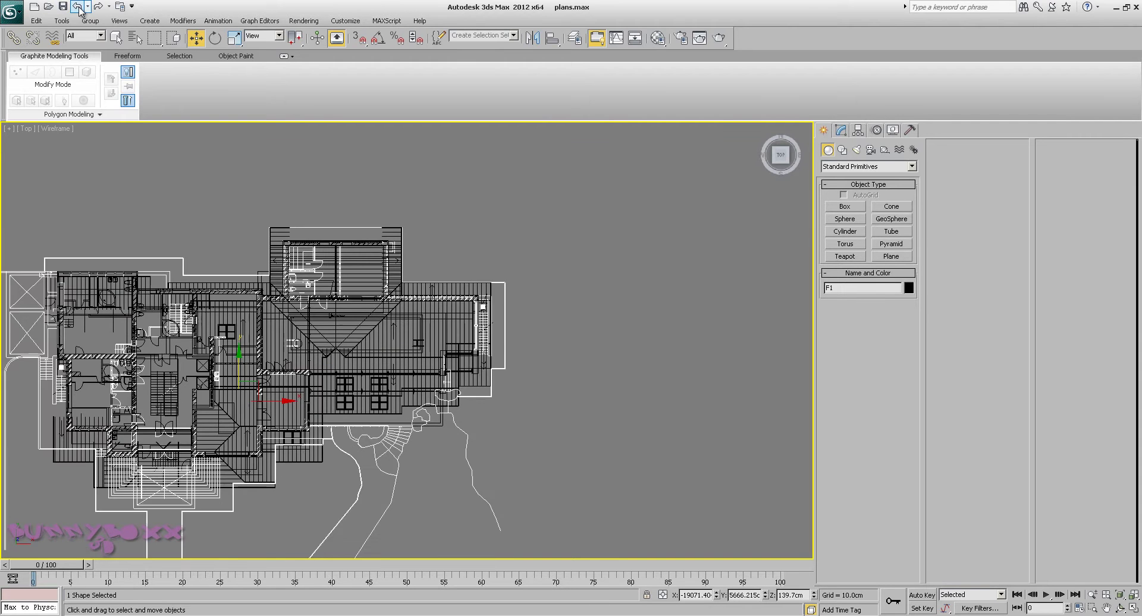
left_click(78, 7)
middle_click_drag(528, 233, 632, 328)
scroll(422, 219, "down", 8)
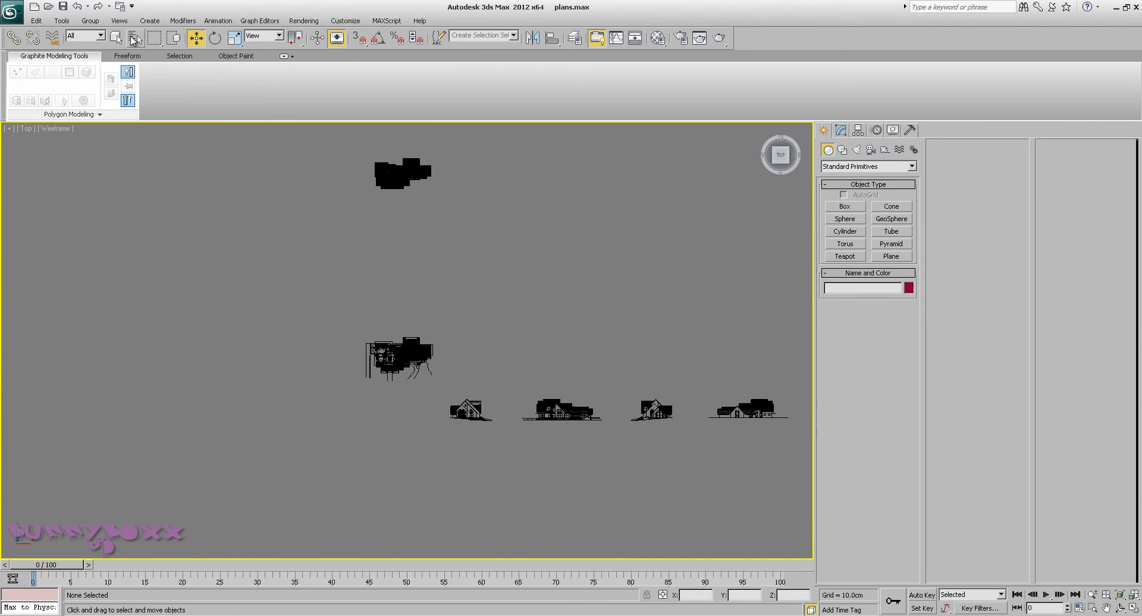
left_click(81, 8)
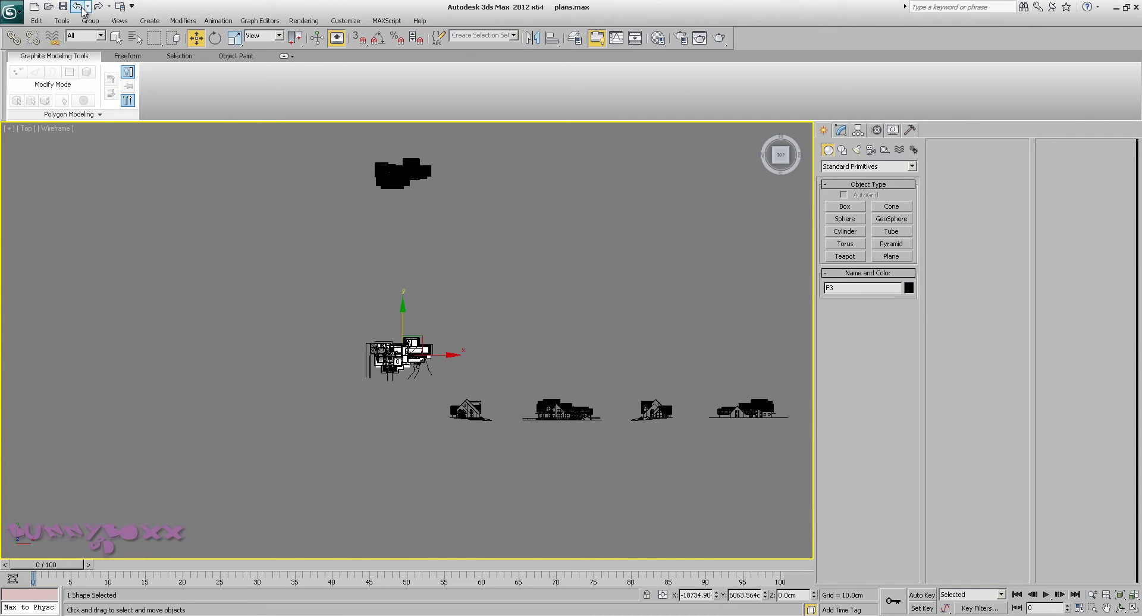
left_click(78, 6)
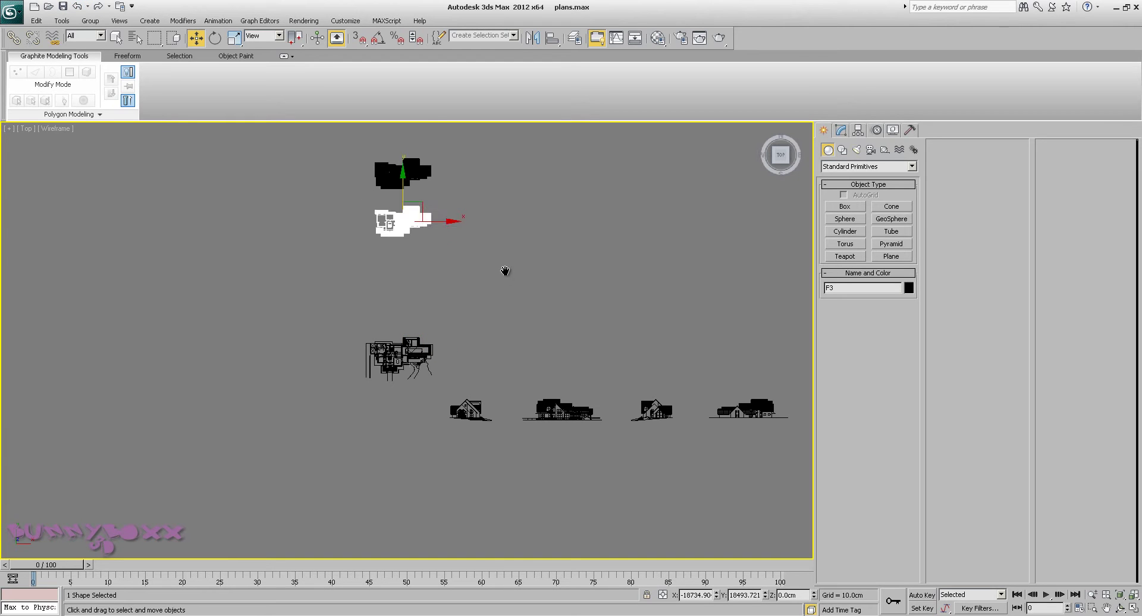
Move the F3 plan down along Y onto the stacked plans, to about Y 6328 cm.
scroll(452, 250, "up", 5)
scroll(415, 235, "down", 3)
middle_click_drag(415, 232, 433, 266)
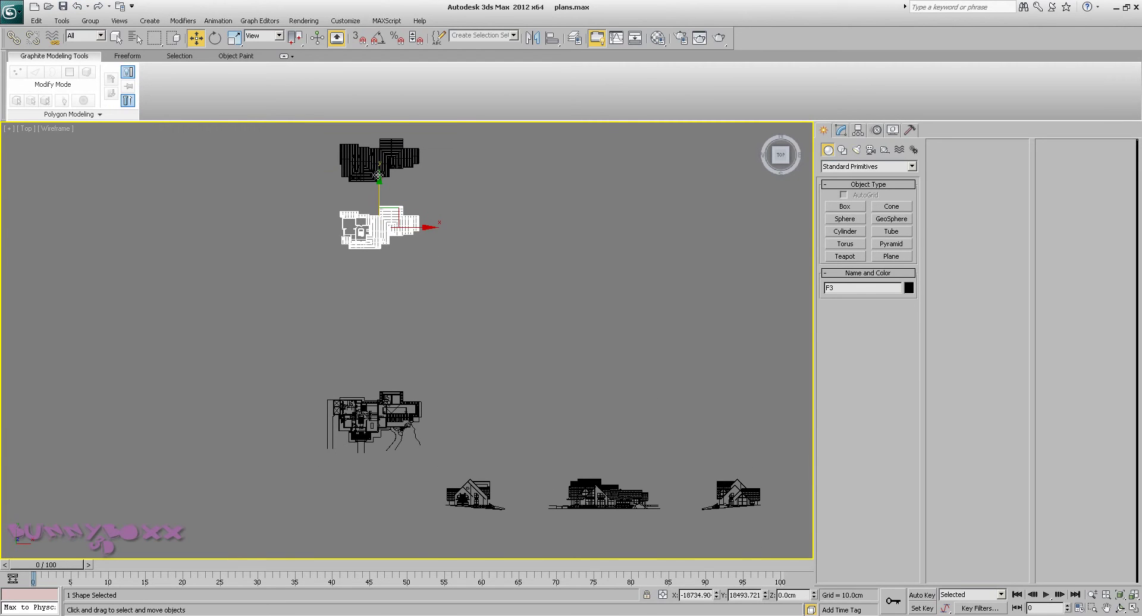
left_click_drag(379, 177, 380, 361)
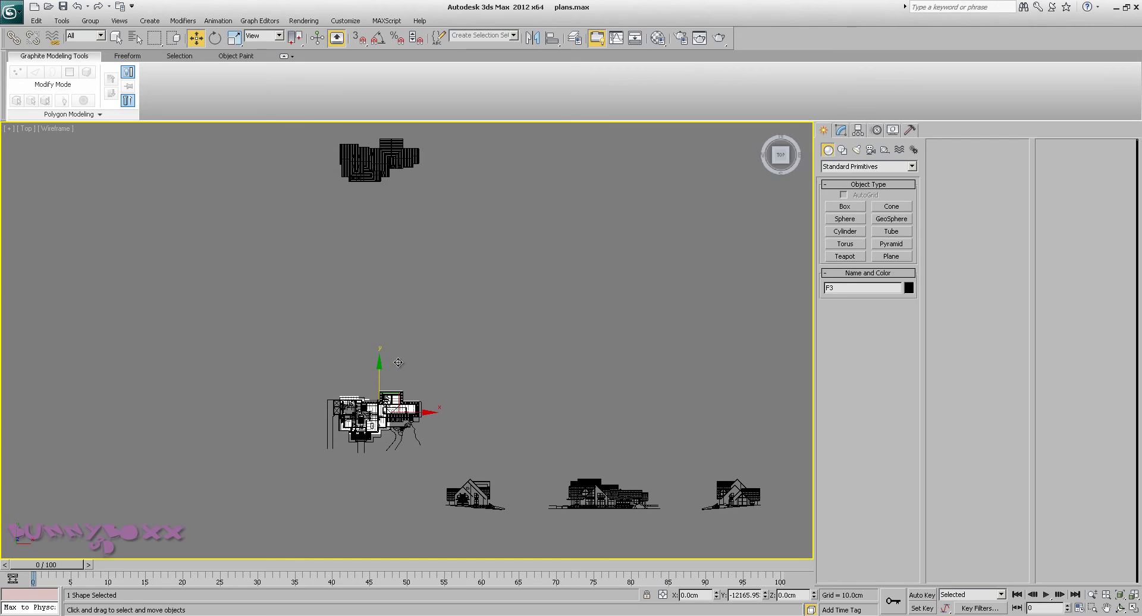
middle_click_drag(429, 354, 425, 318)
scroll(409, 289, "up", 10)
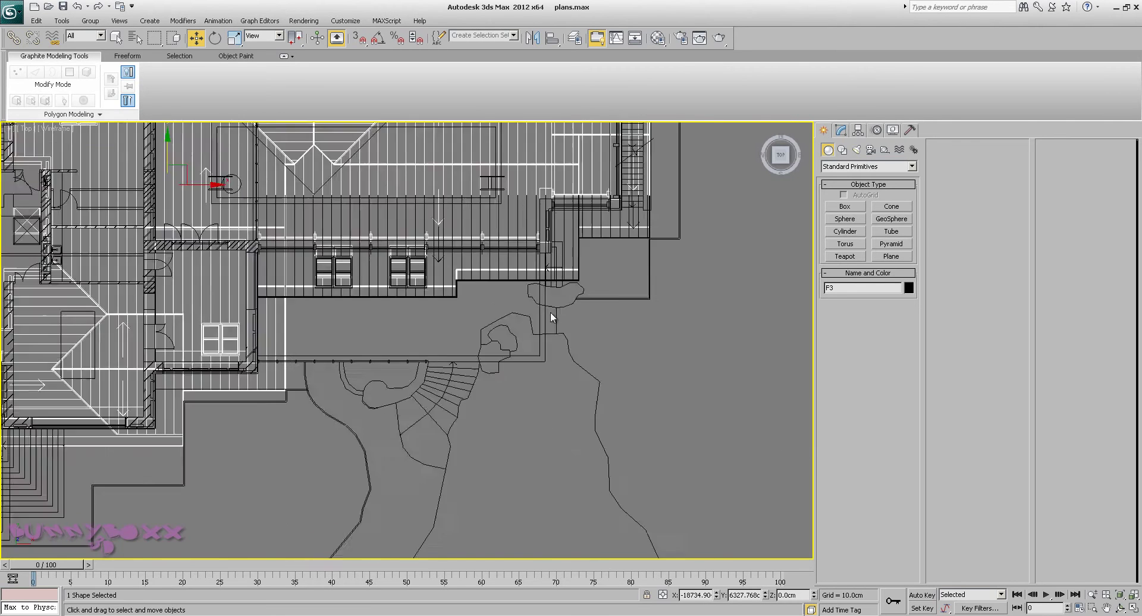
Move the F3 plan slightly further down to about Y 6271 cm, matching its paired roof windows to those underneath.
middle_click_drag(372, 283, 654, 465)
scroll(505, 411, "down", 2)
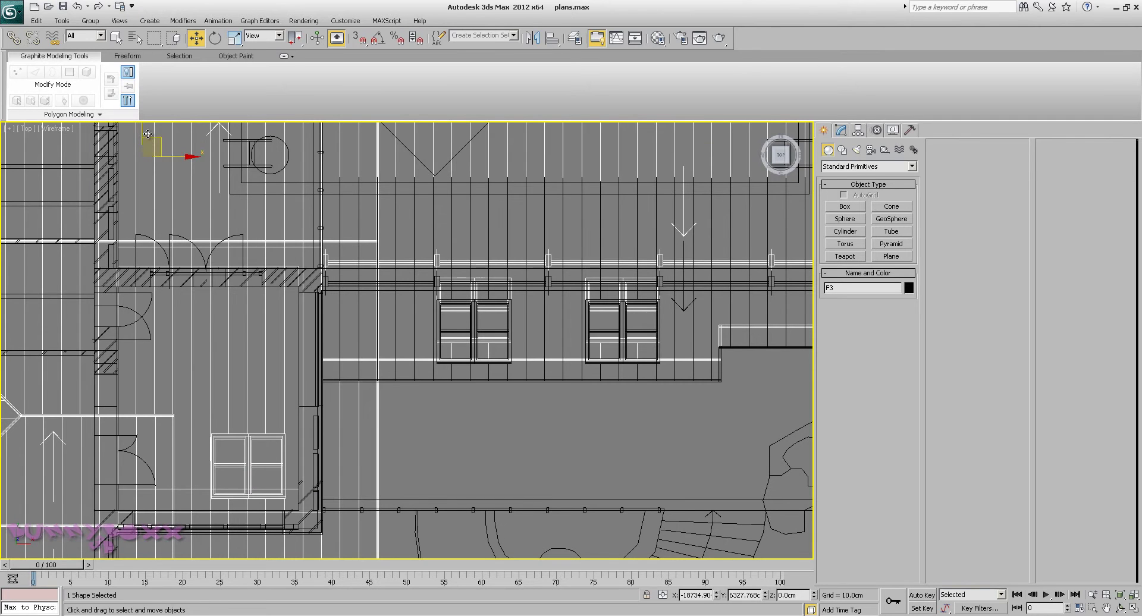
left_click_drag(142, 131, 140, 152)
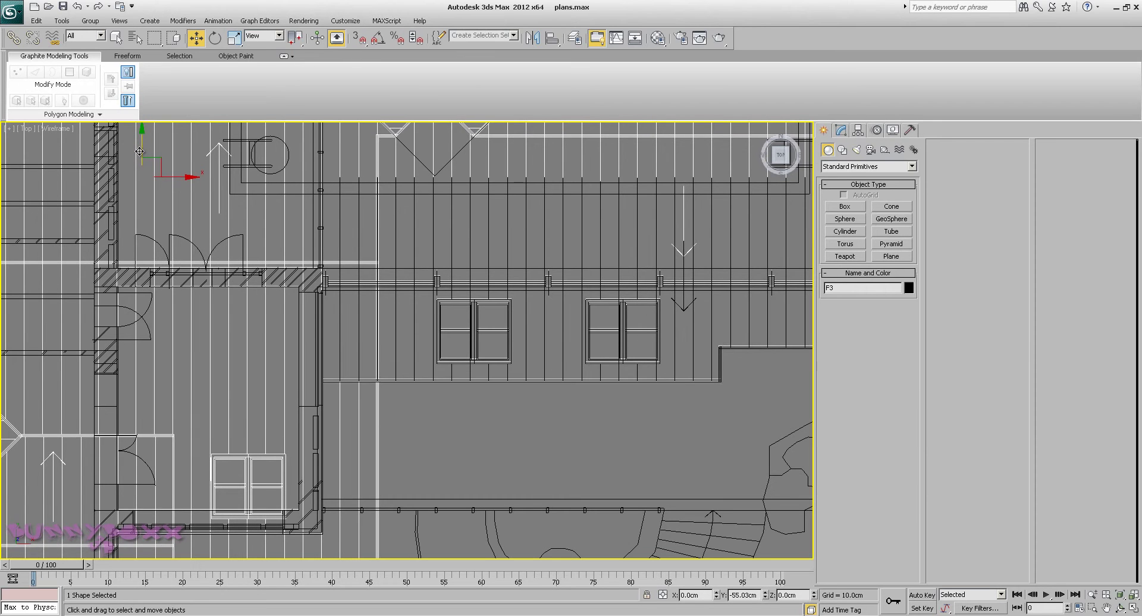
Fine-tune the F3 plan's Y position to 6270.855 cm with exact transform values, aligning its roof window lines.
middle_click_drag(485, 310, 423, 216)
scroll(424, 216, "up", 10)
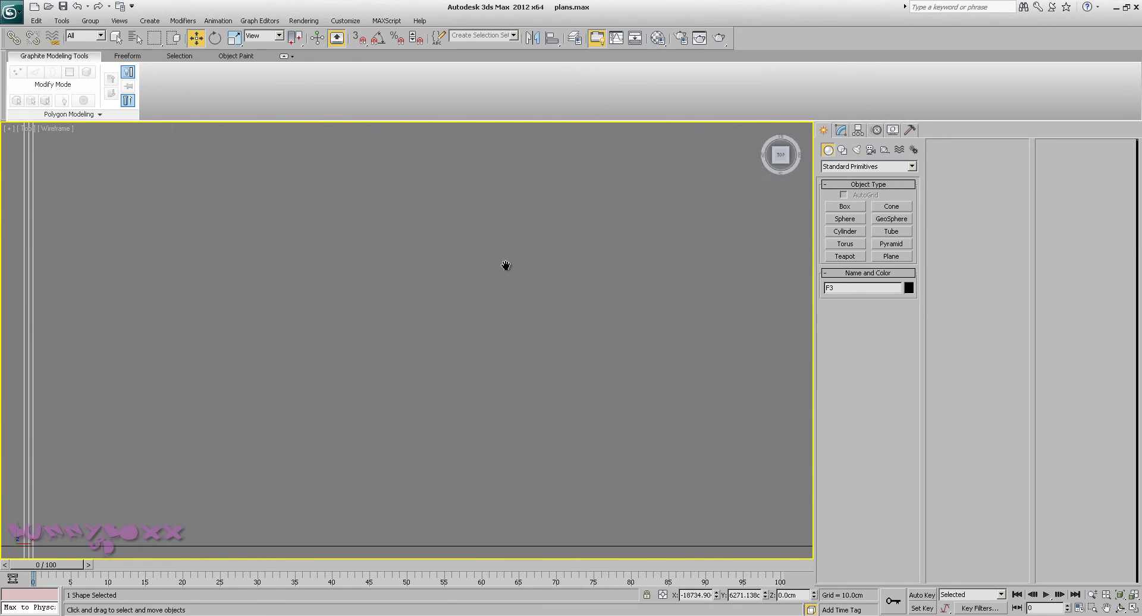
middle_click_drag(440, 421, 478, 550)
scroll(484, 527, "up", 2)
middle_click_drag(508, 449, 502, 417)
key("F12")
left_click_drag(559, 297, 559, 300)
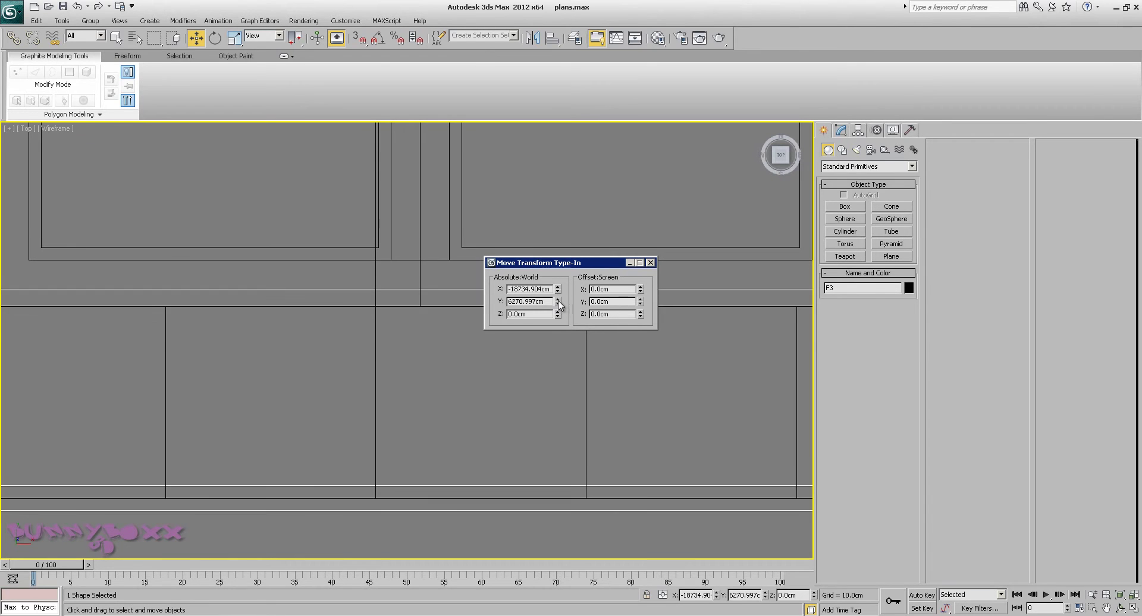
left_click(558, 305)
left_click(650, 262)
Move the Roof plan down along Y onto the stacked floor plans, to about Y 6272 cm.
scroll(616, 354, "down", 10)
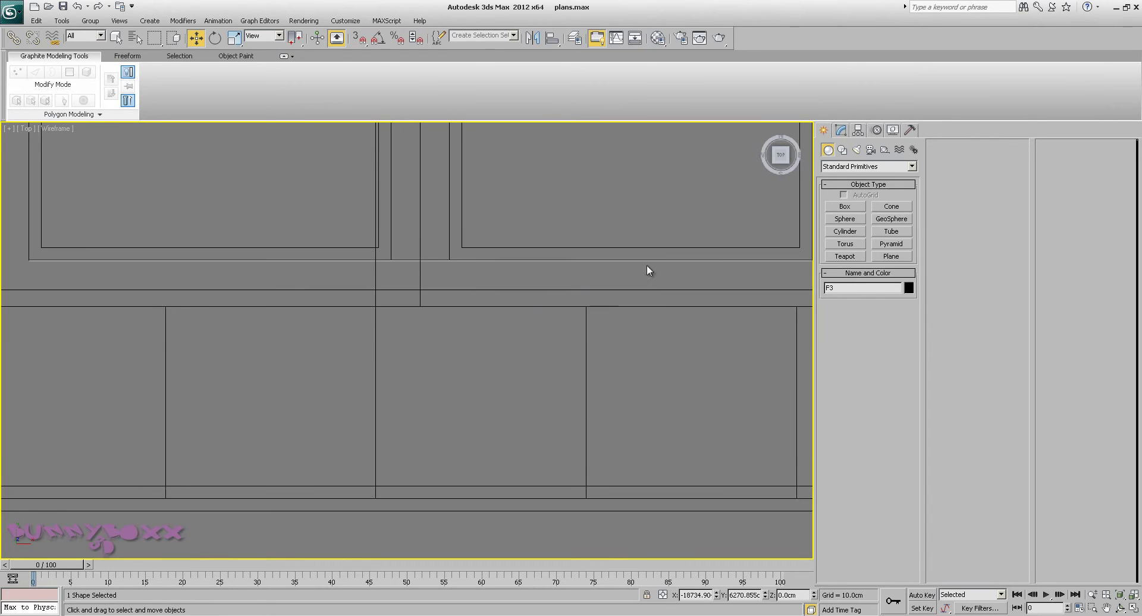
scroll(528, 477, "up", 2)
scroll(454, 251, "down", 6)
middle_click_drag(455, 252, 462, 318)
scroll(461, 321, "up", 3)
left_click(435, 163)
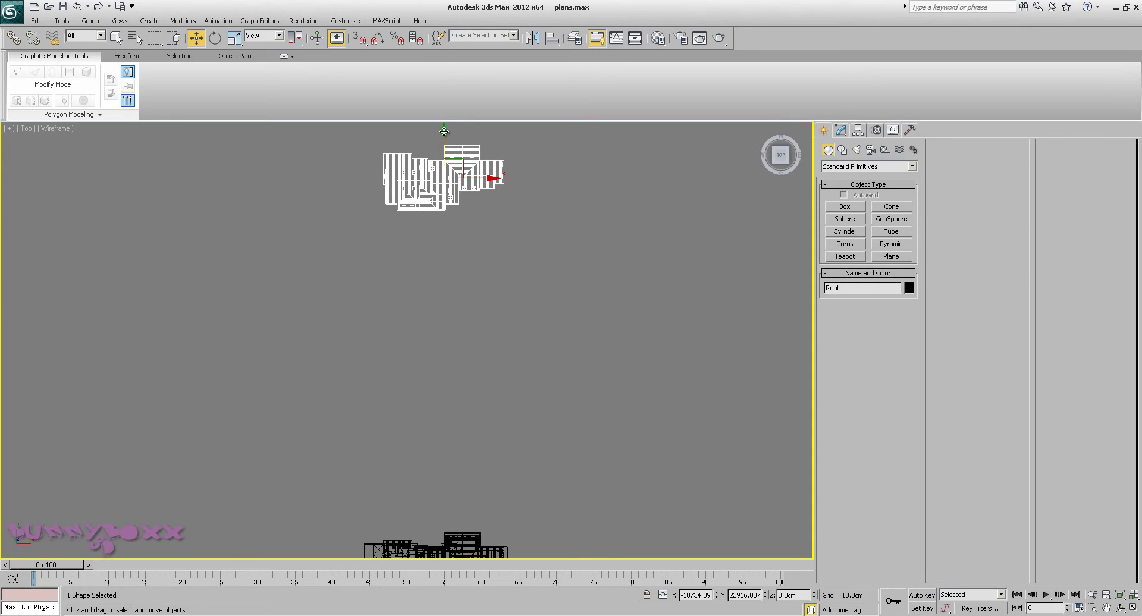
middle_click_drag(437, 133, 523, 220)
scroll(409, 397, "up", 6)
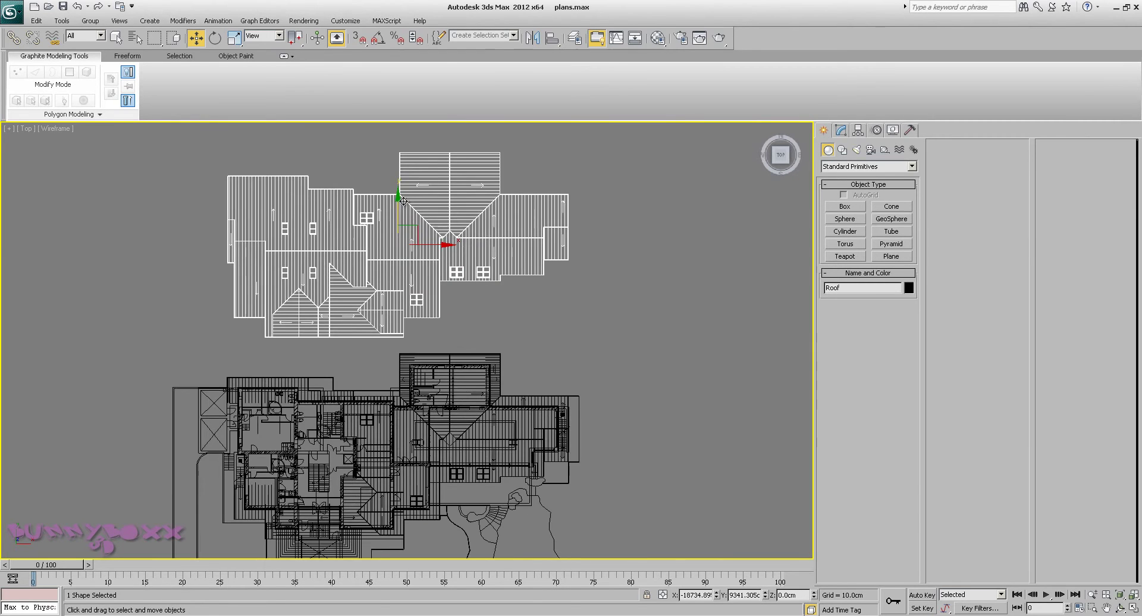
left_click_drag(397, 197, 400, 397)
Fine-tune the Roof plan's Y position to about 6270.938 cm, matching its roof window lines to the plans underneath, and deselect it.
middle_click_drag(385, 367, 361, 223)
scroll(422, 298, "up", 6)
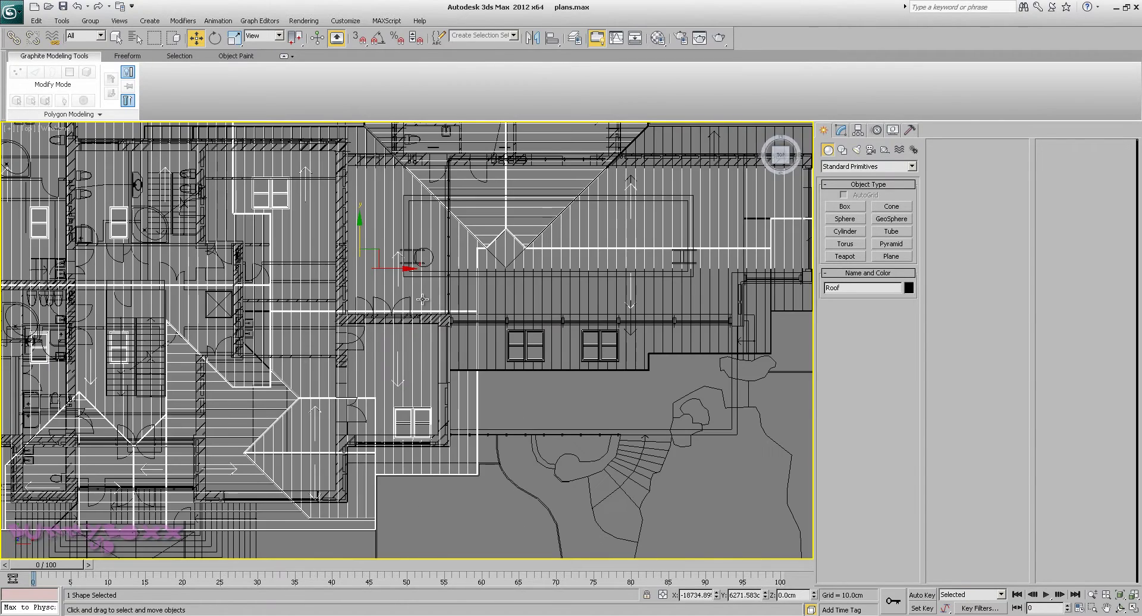
scroll(422, 299, "down", 4)
scroll(427, 338, "up", 10)
middle_click_drag(427, 337, 474, 354)
scroll(454, 390, "up", 6)
middle_click_drag(454, 391, 430, 508)
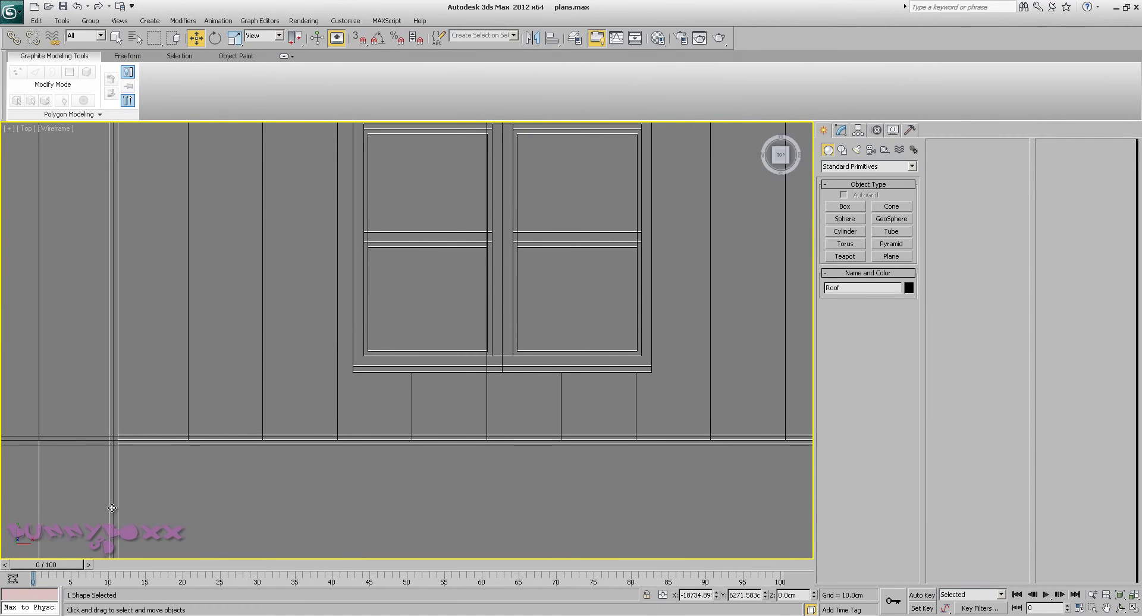
left_click_drag(110, 509, 115, 506)
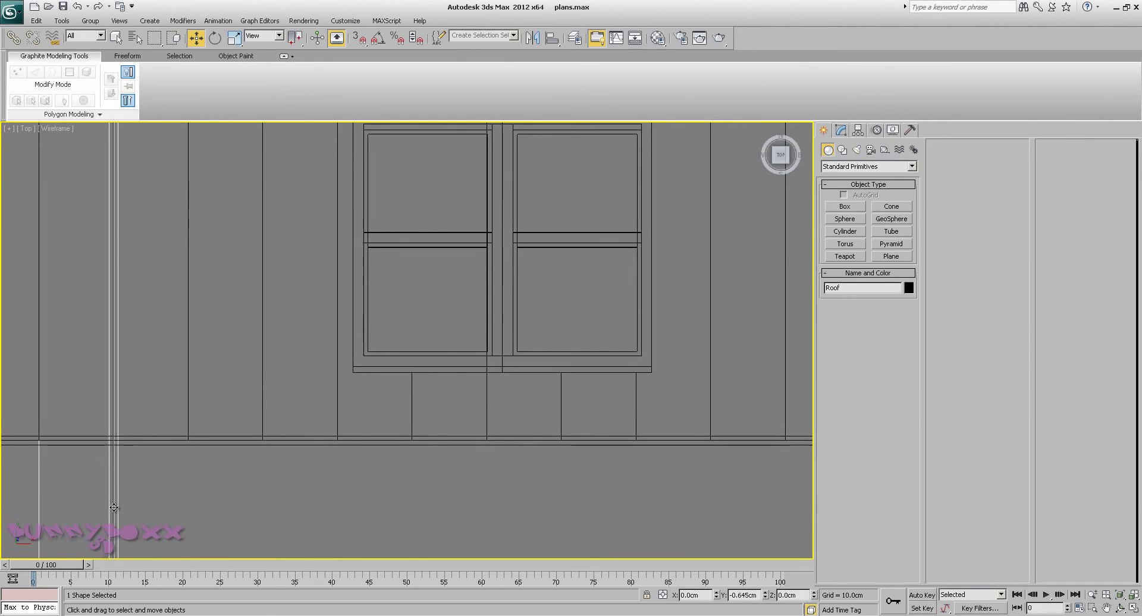
scroll(366, 458, "down", 8)
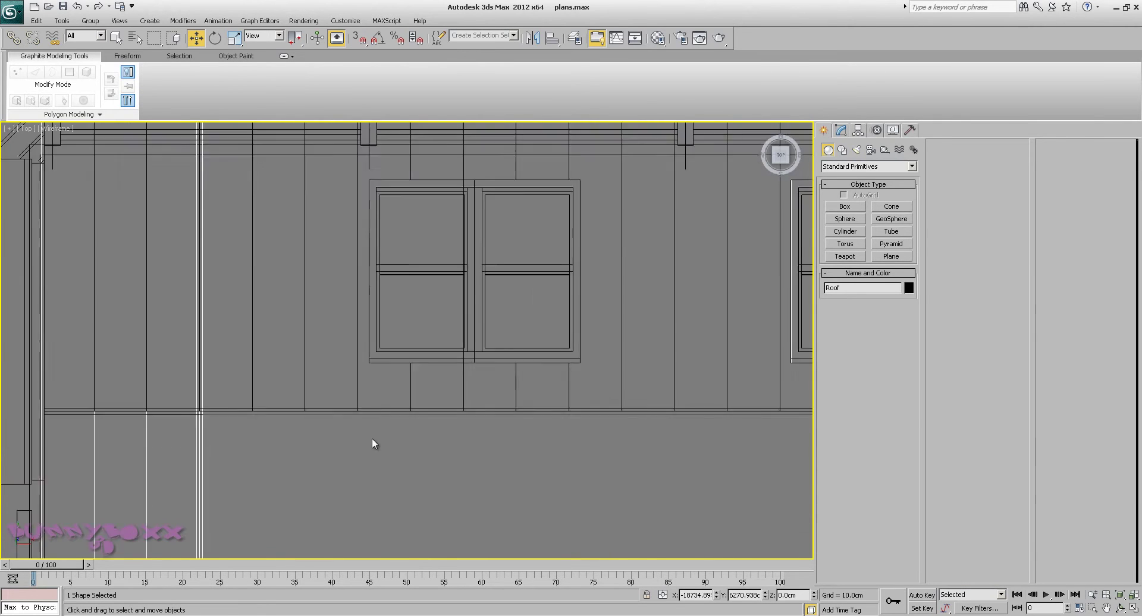
scroll(421, 352, "down", 4)
middle_click_drag(428, 322, 480, 459)
scroll(480, 459, "down", 2)
left_click(348, 259)
Select all four elevation drawings and move only their pivots to world Y 0 cm, at the base of the houses.
middle_click_drag(357, 282, 348, 222)
scroll(347, 222, "up", 2)
scroll(369, 250, "down", 5)
middle_click_drag(605, 378, 450, 282)
scroll(374, 257, "down", 2)
scroll(487, 279, "up", 2)
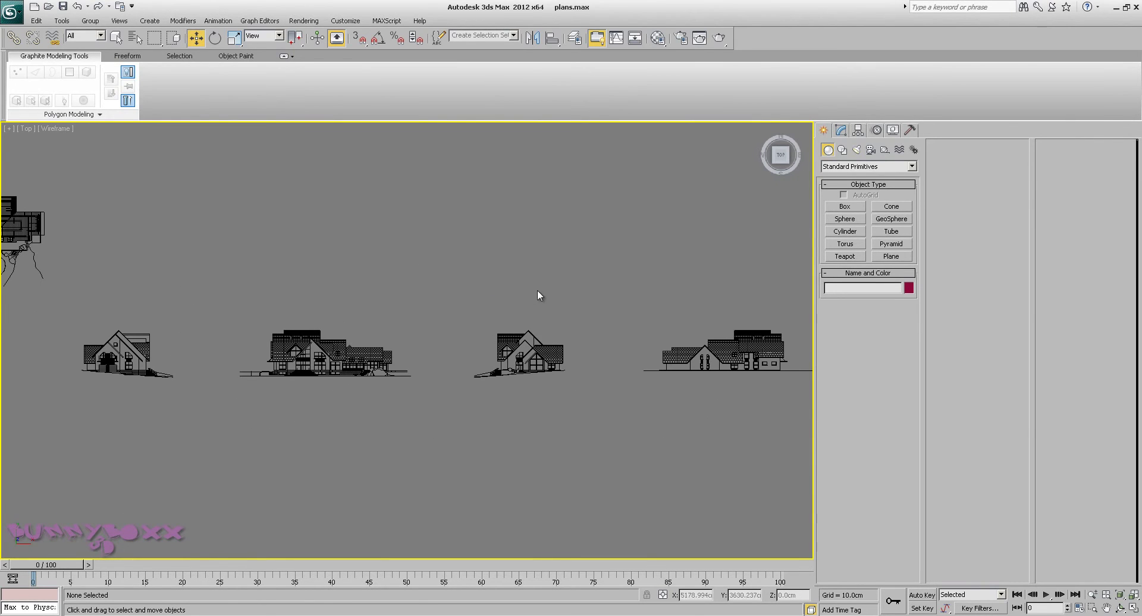
left_click_drag(86, 317, 547, 413)
left_click_drag(793, 430, 793, 430)
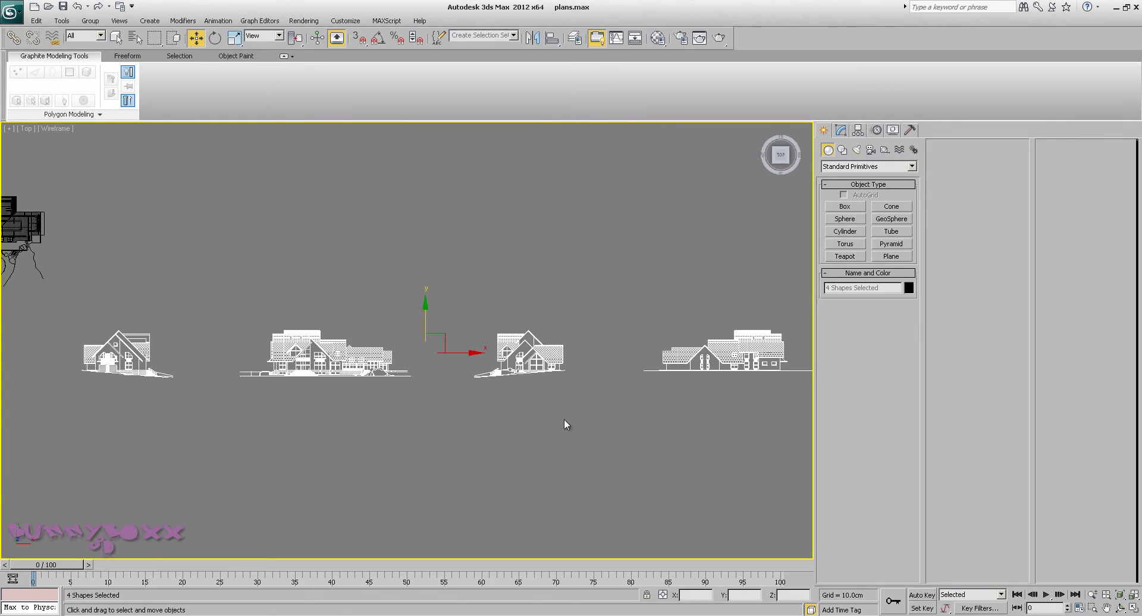
left_click(857, 130)
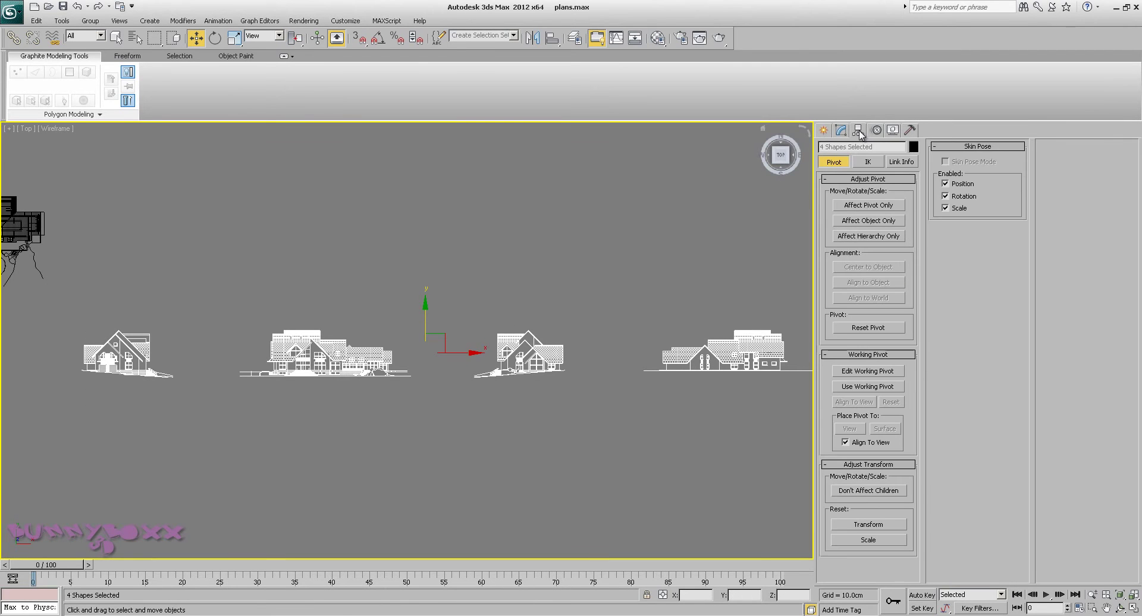
left_click(883, 208)
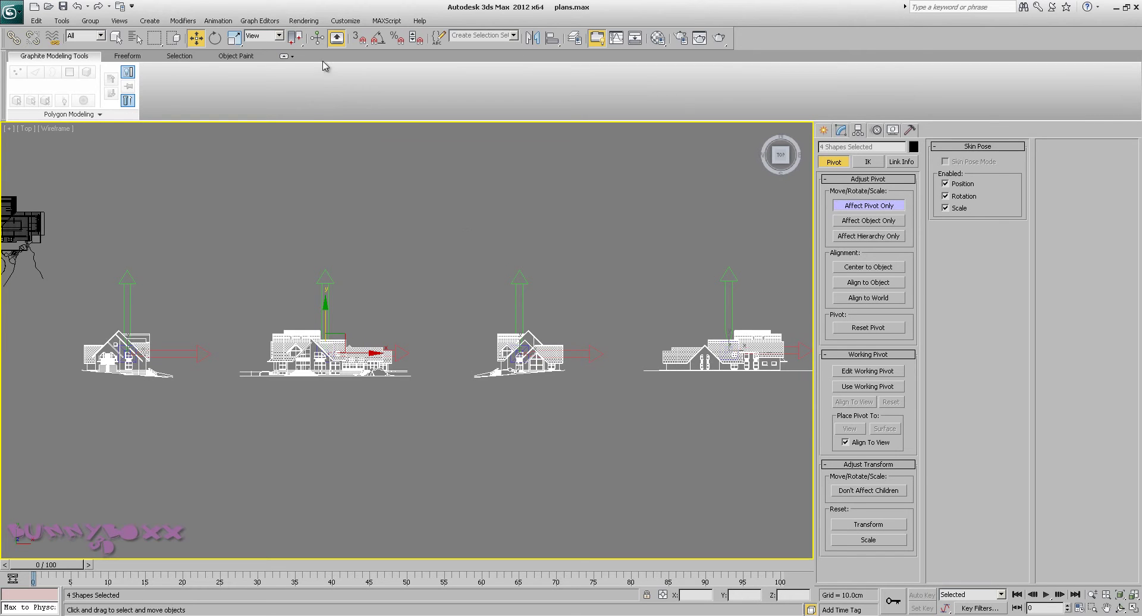
right_click(201, 42)
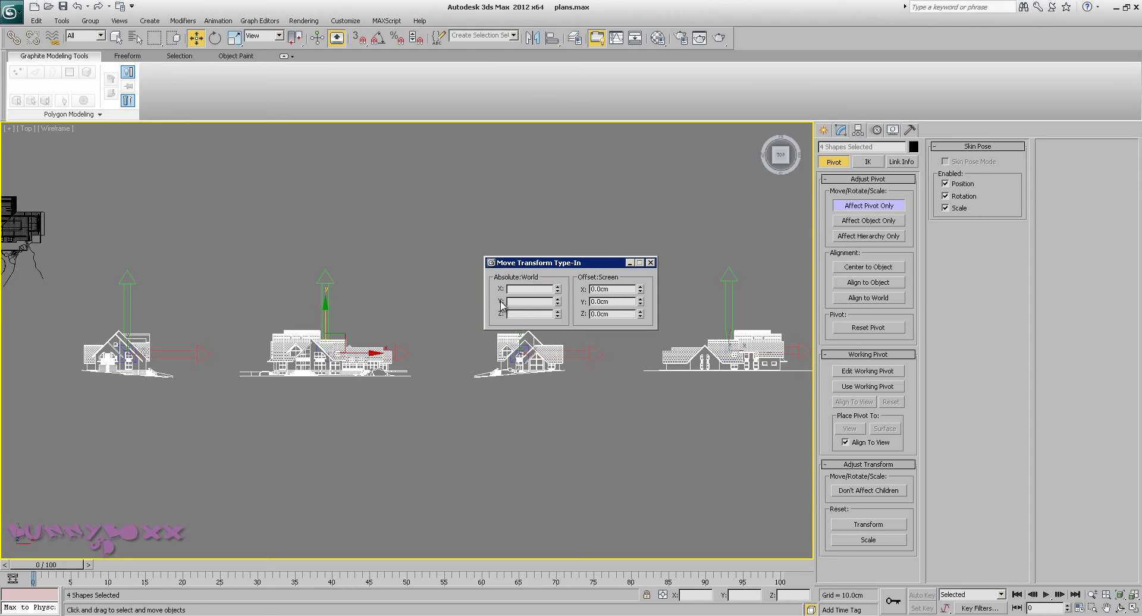
left_click(558, 305)
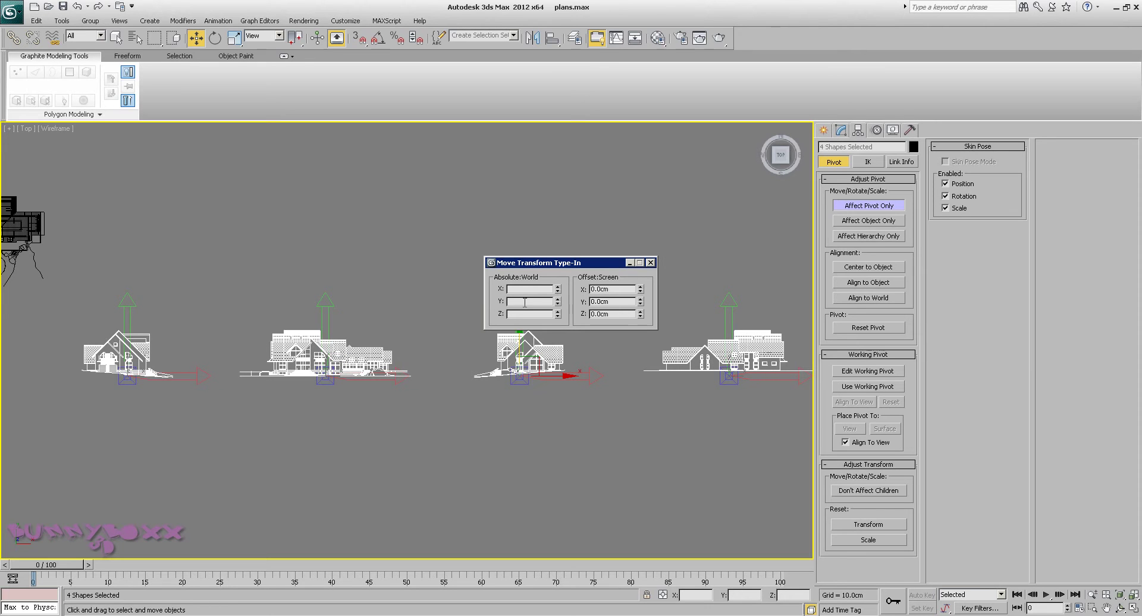
left_click(650, 264)
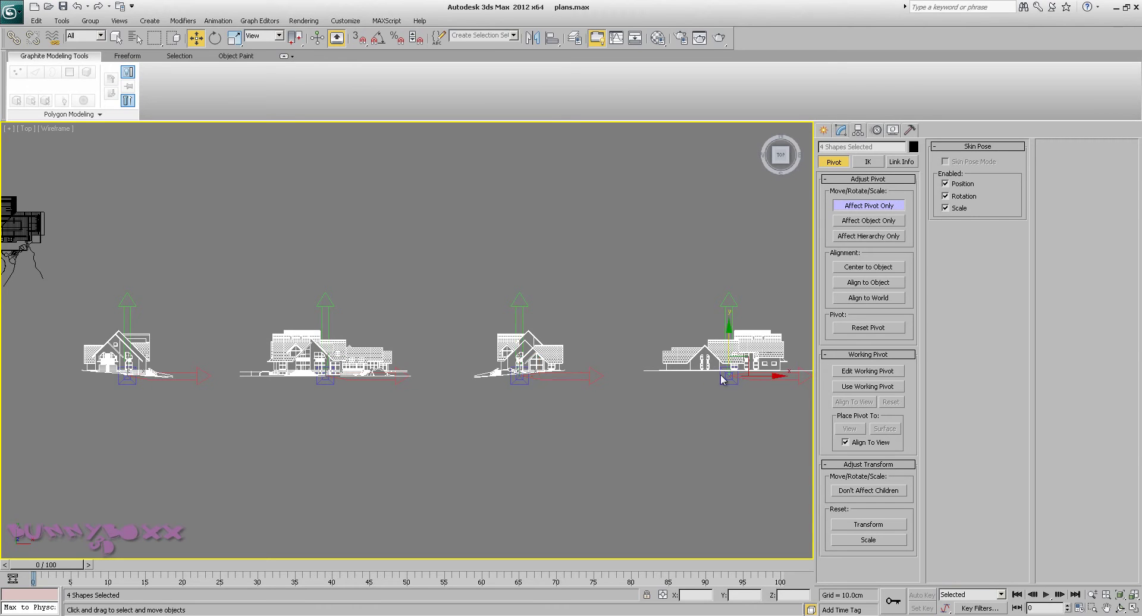
left_click(873, 206)
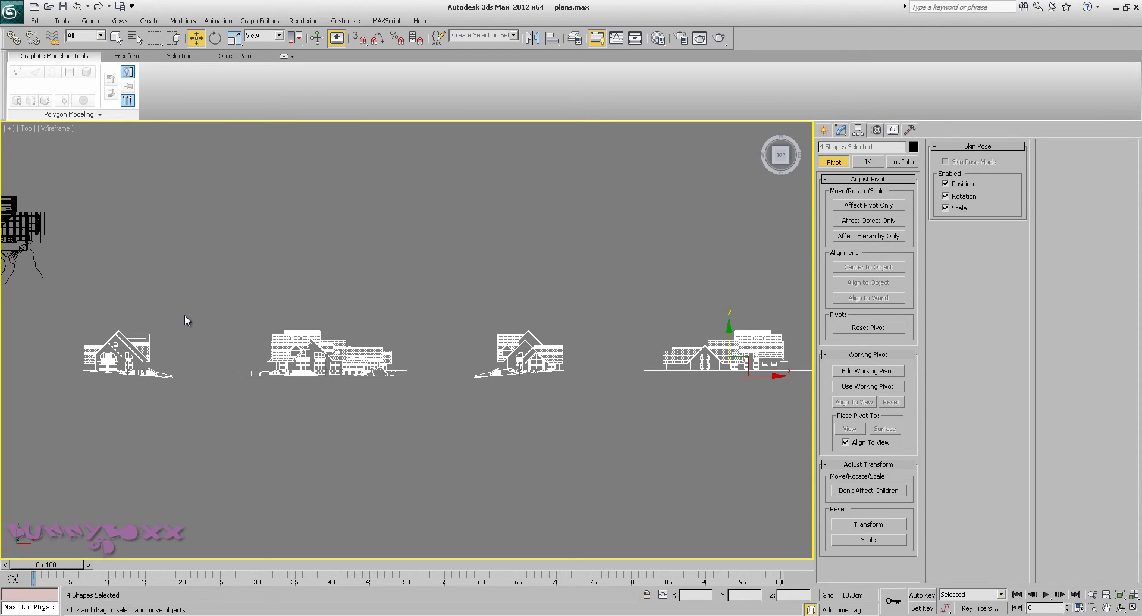
key("e")
left_click(868, 205)
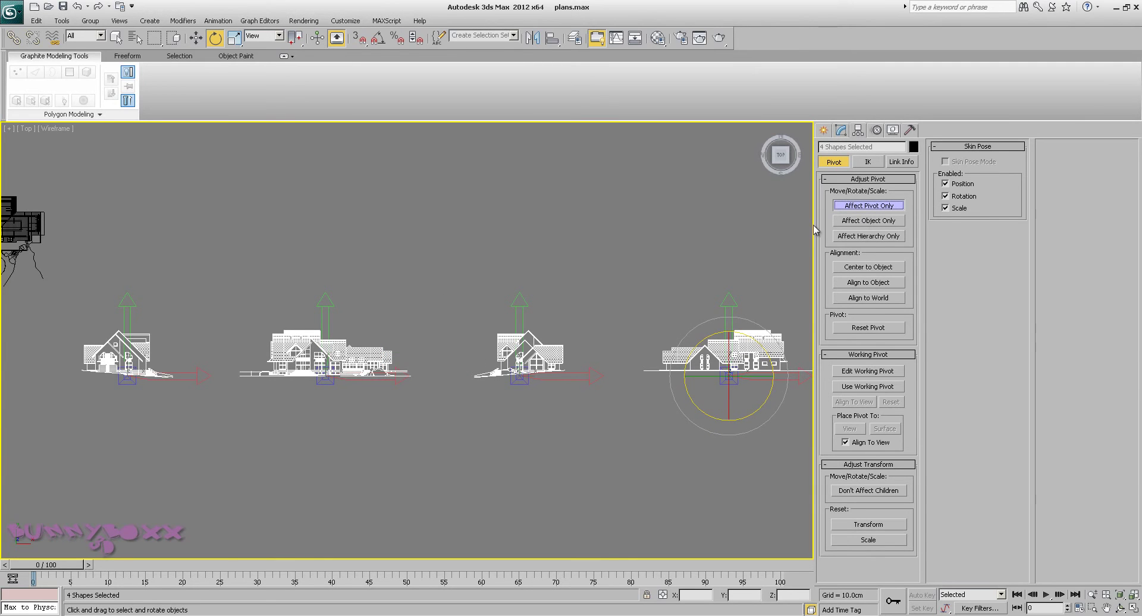
left_click(867, 206)
key("w")
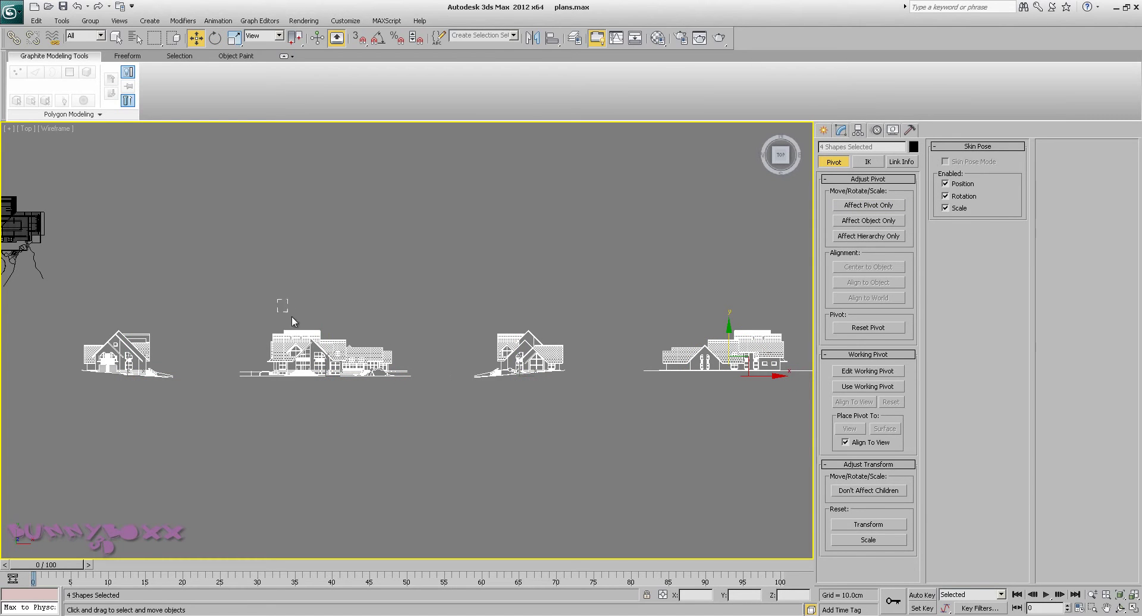
Stand the Front elevation upright by rotating it 90° about its X axis.
left_click(324, 357)
middle_click_drag(355, 412, 438, 414)
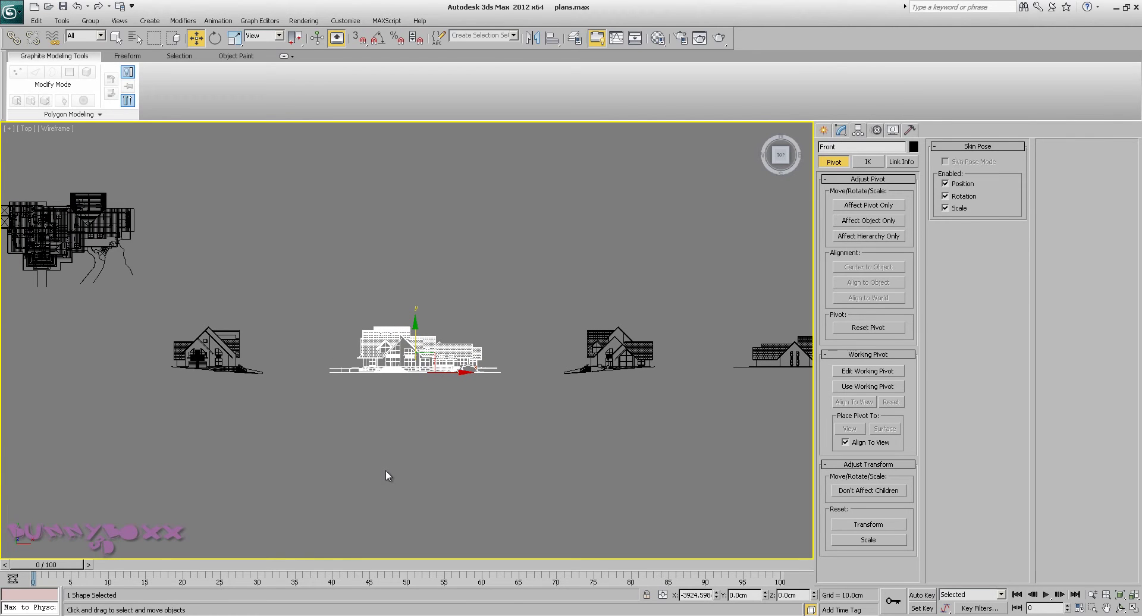
key("e")
left_click_drag(414, 377, 410, 430)
key("w")
Move the Front elevation forward of the other elevations, to about X -837 cm, Y -5918 cm.
middle_click_drag(558, 450, 554, 446)
scroll(429, 362, "down", 3)
middle_click_drag(445, 383, 500, 415)
scroll(476, 410, "up", 3)
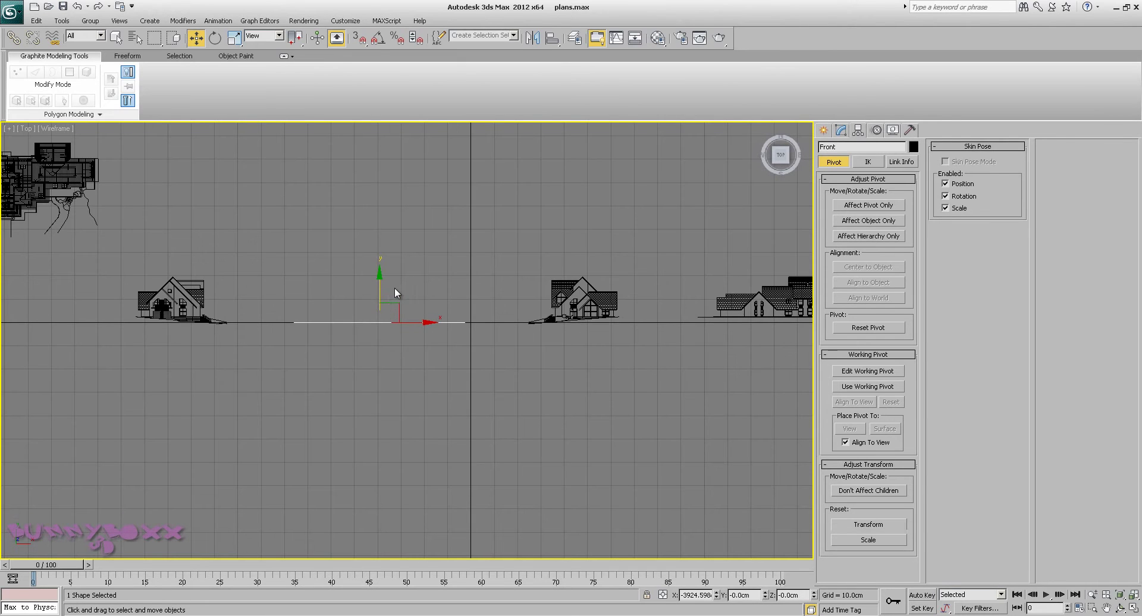
left_click_drag(393, 309, 476, 444)
middle_click_drag(539, 420, 525, 386)
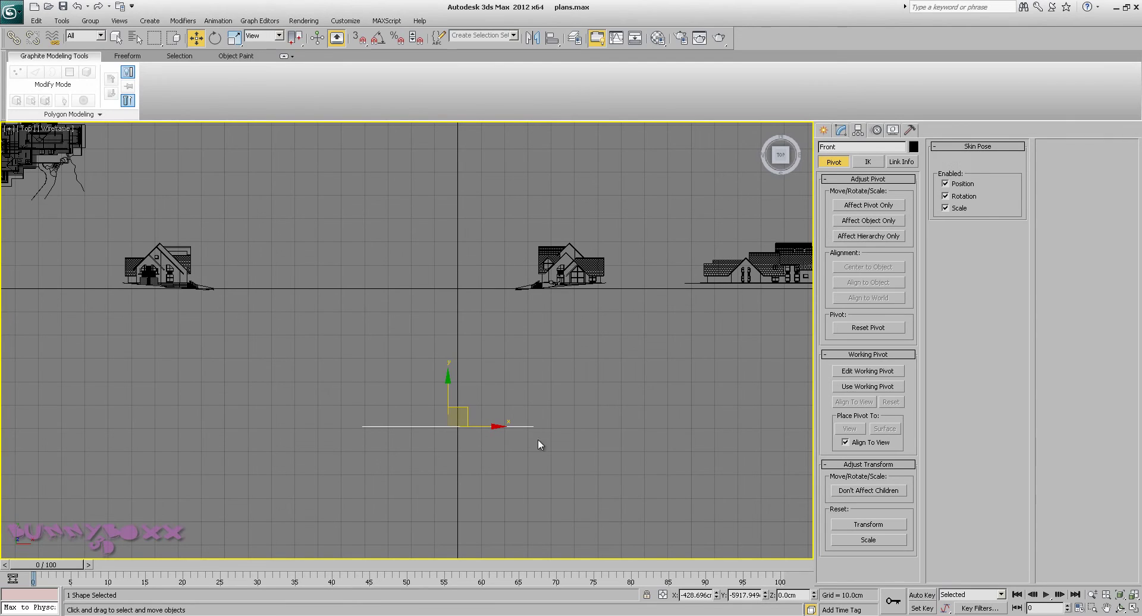
left_click_drag(492, 425, 481, 426)
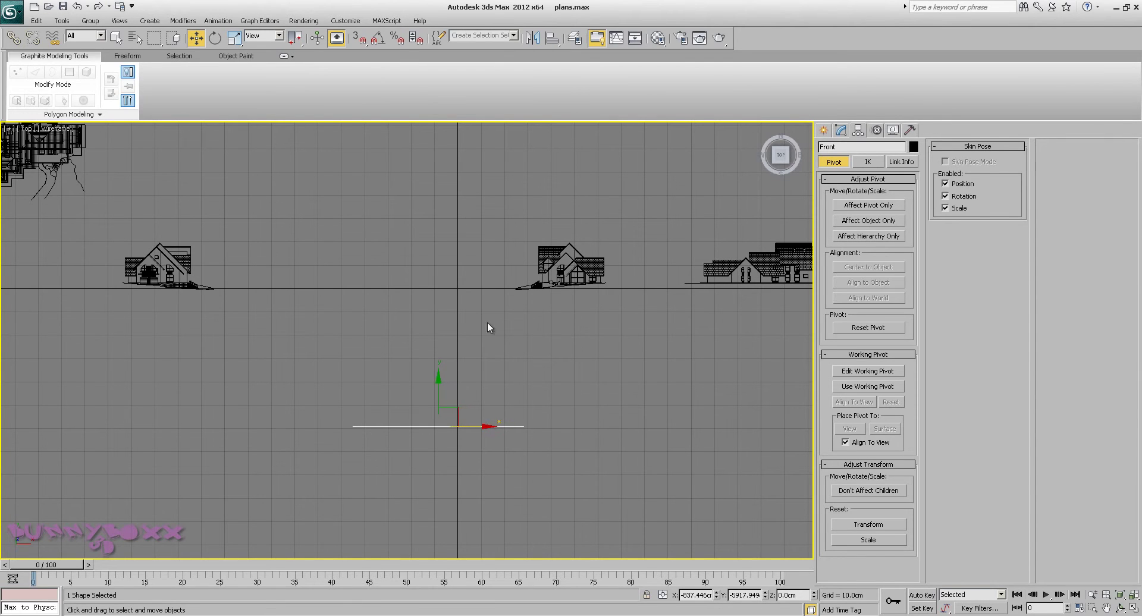
Add Grid Points to the Vertex snap settings and turn 3D snapping on.
right_click(365, 46)
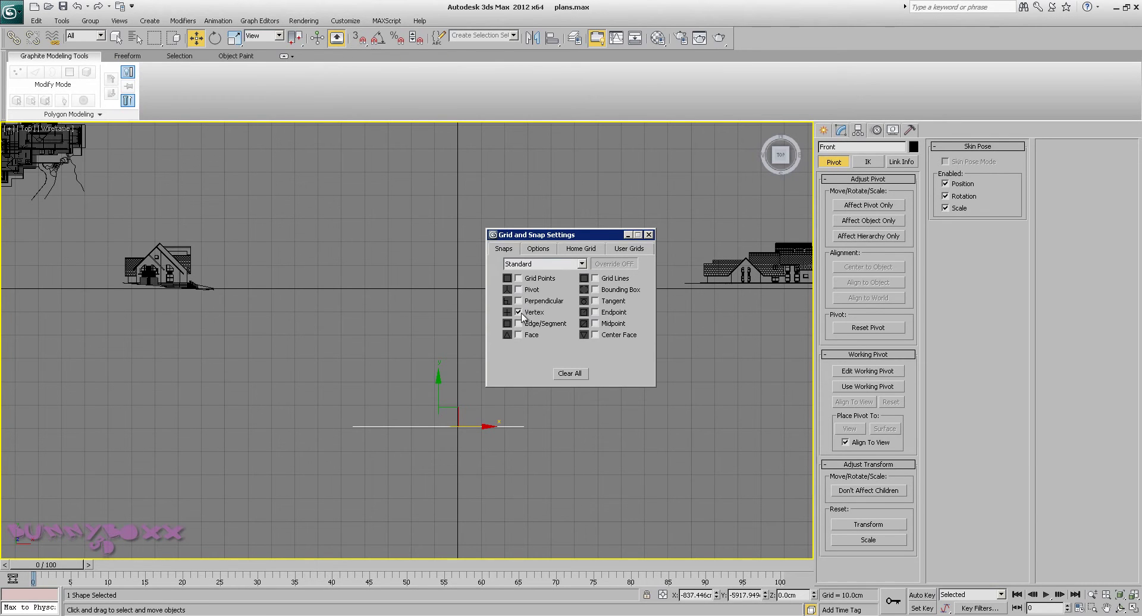
left_click(518, 278)
left_click_drag(554, 239, 730, 201)
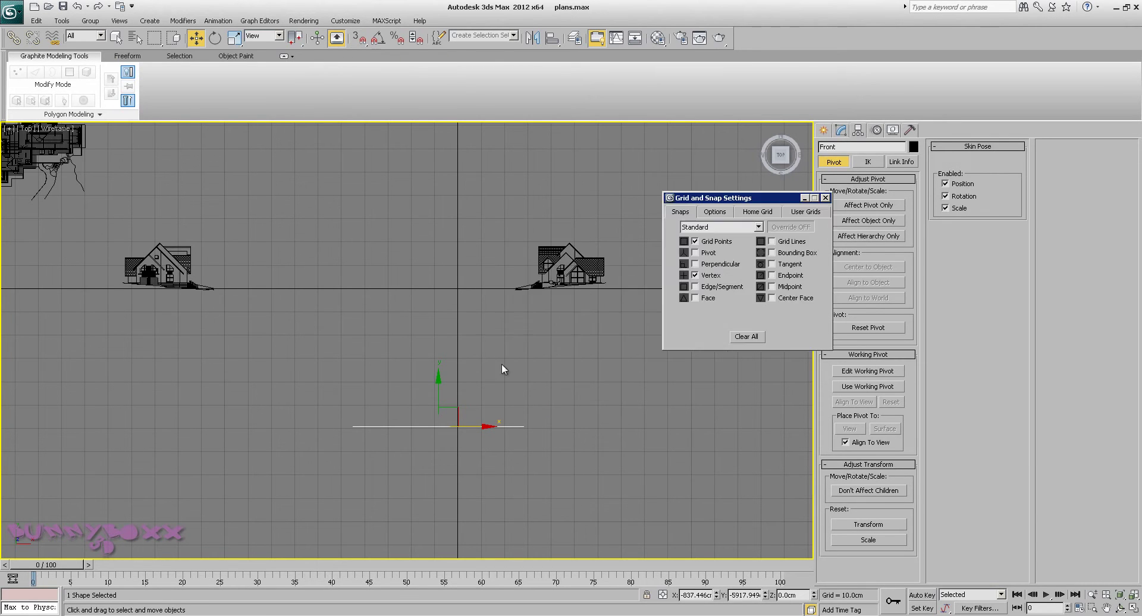
left_click(358, 37)
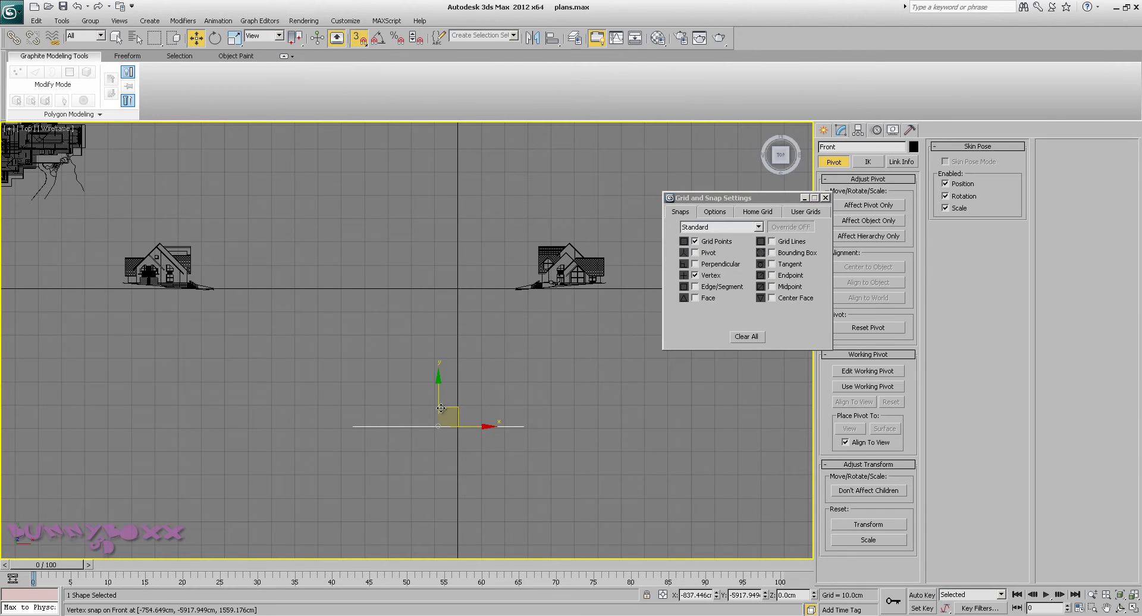
Snap the Front elevation onto the grid at X 0 cm, Y -6000 cm, and turn snapping off.
left_click_drag(442, 416, 461, 418)
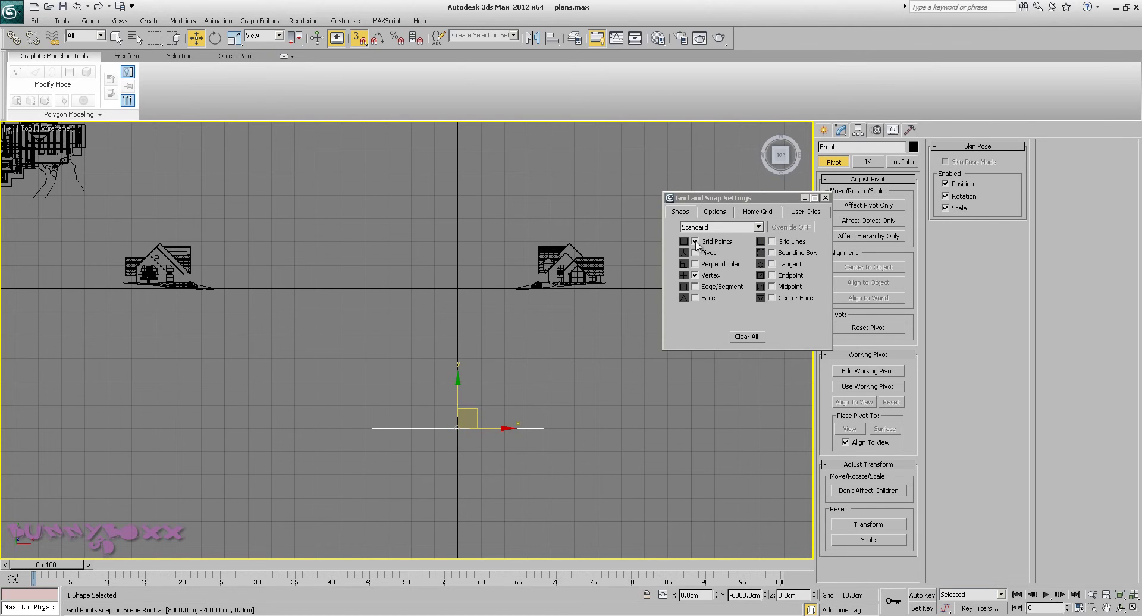
left_click(825, 198)
left_click(363, 39)
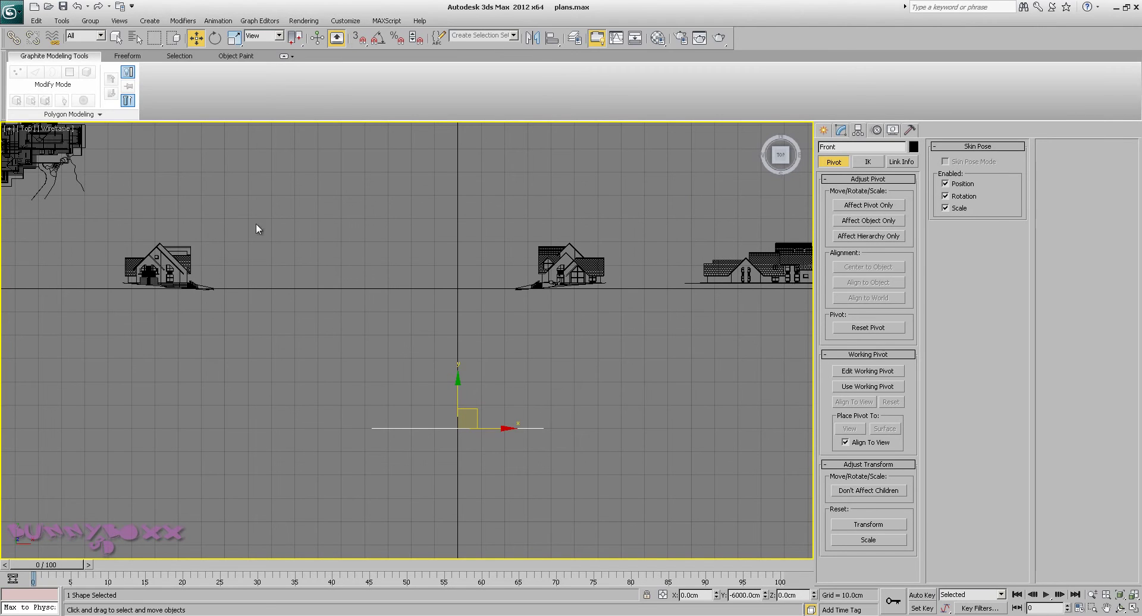
Rotate the Left elevation 90° about X to stand it upright, and turn it about Z so it runs along the Y axis.
left_click_drag(96, 314, 97, 315)
key("z")
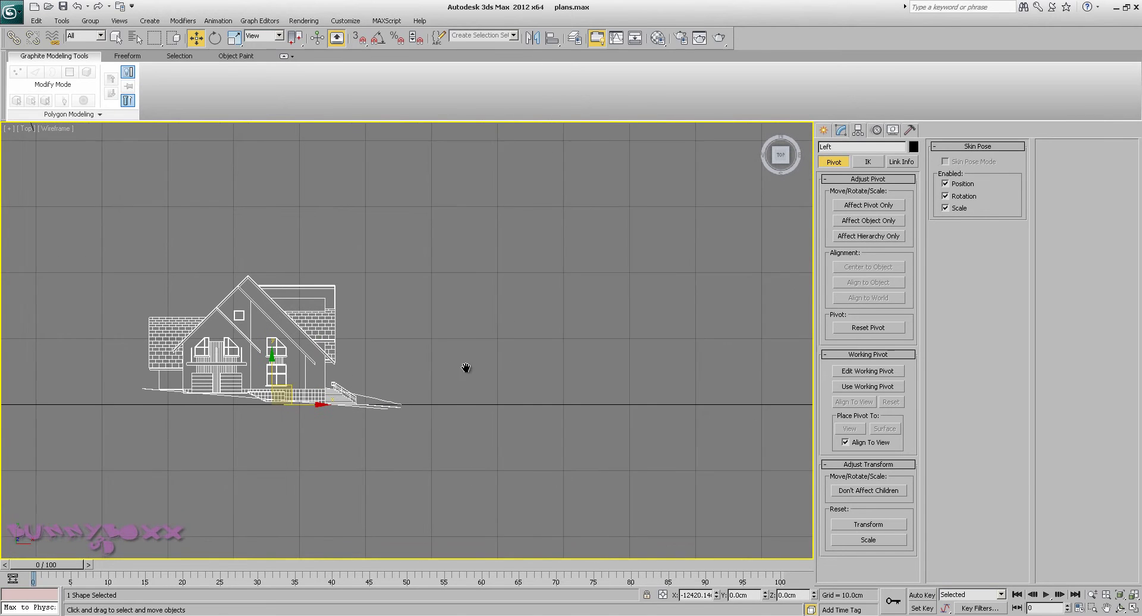
key("e")
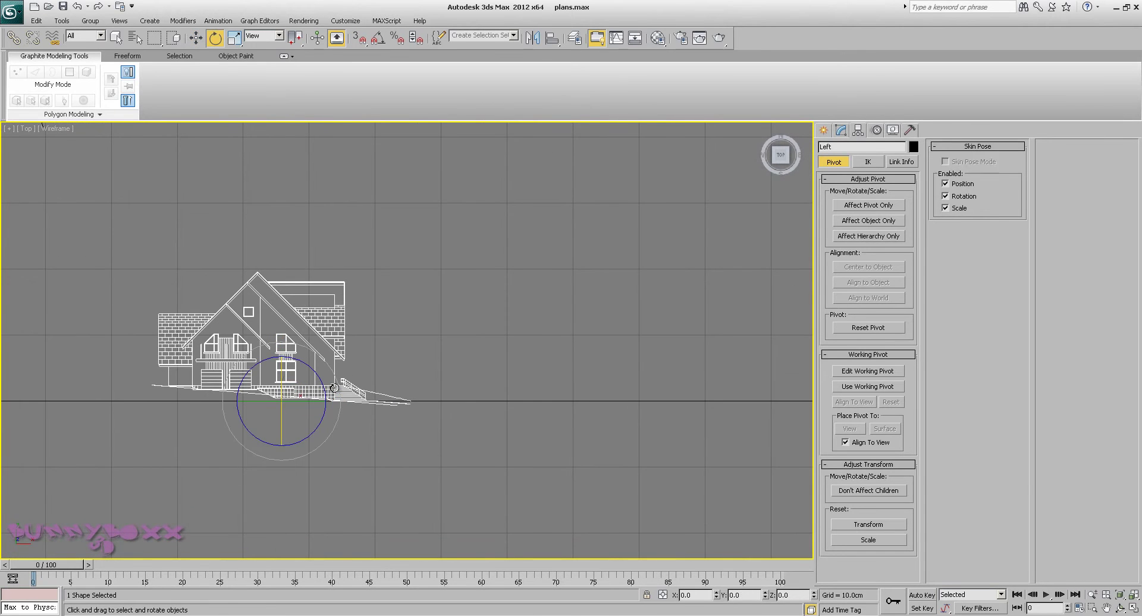
left_click_drag(282, 370, 276, 418)
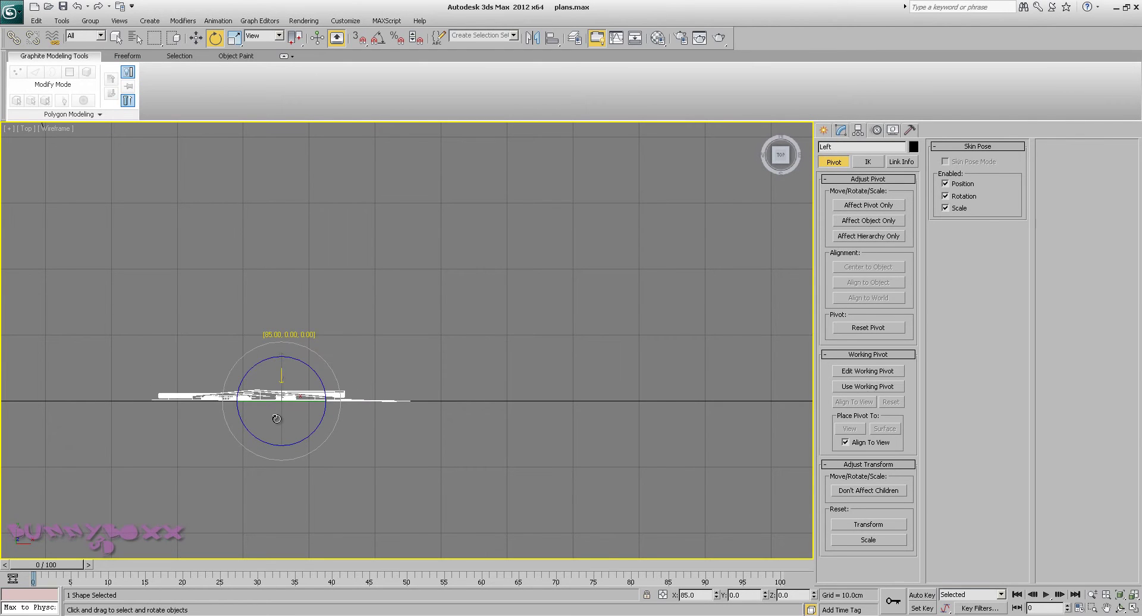
left_click_drag(276, 420, 276, 422)
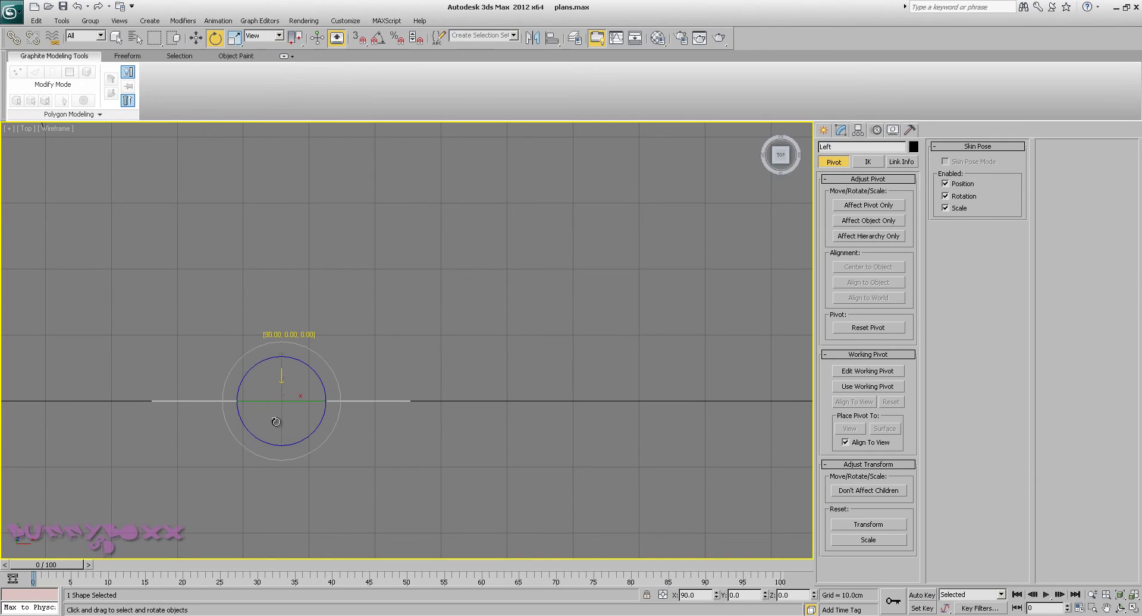
left_click_drag(293, 374, 330, 444)
Move the Left elevation about 3413 cm along X toward the world origin.
middle_click_drag(522, 387, 351, 297)
key("w")
scroll(324, 309, "down", 5)
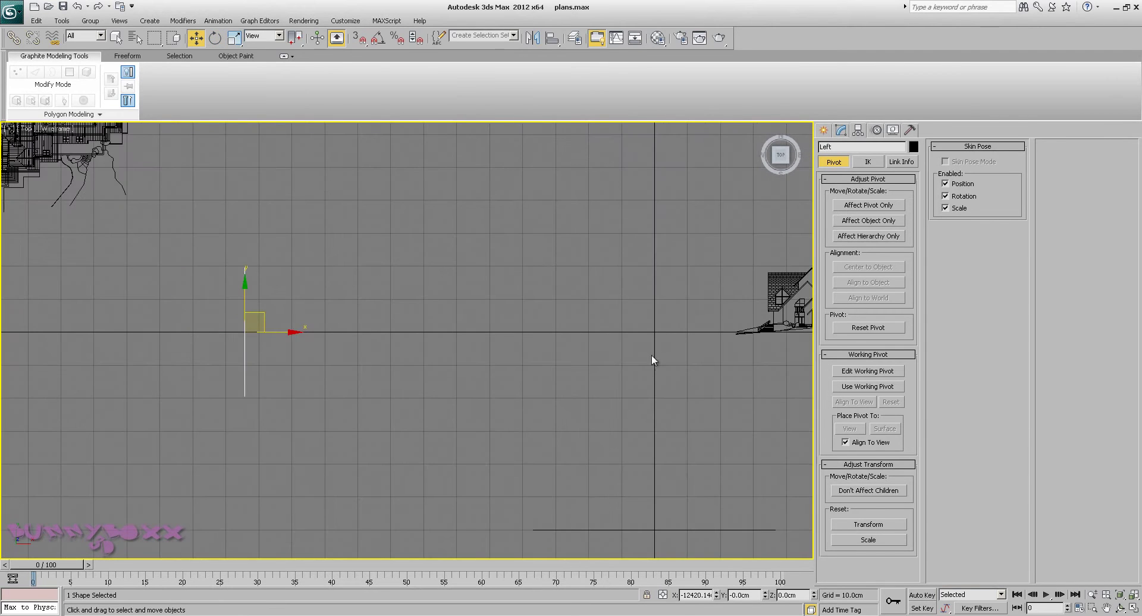
left_click_drag(294, 333, 407, 337)
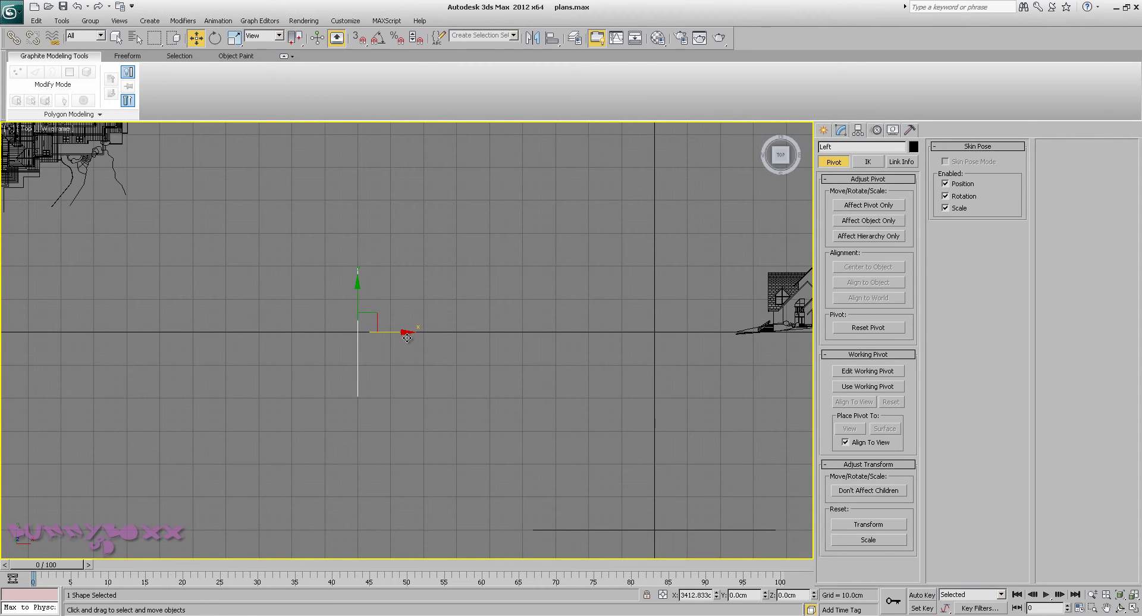
Rotate the Right elevation upright and turn it so it runs along the Y axis, parallel to the Left elevation.
middle_click_drag(550, 364, 290, 368)
left_click_drag(643, 362, 644, 362)
scroll(557, 423, "up", 3)
key("e")
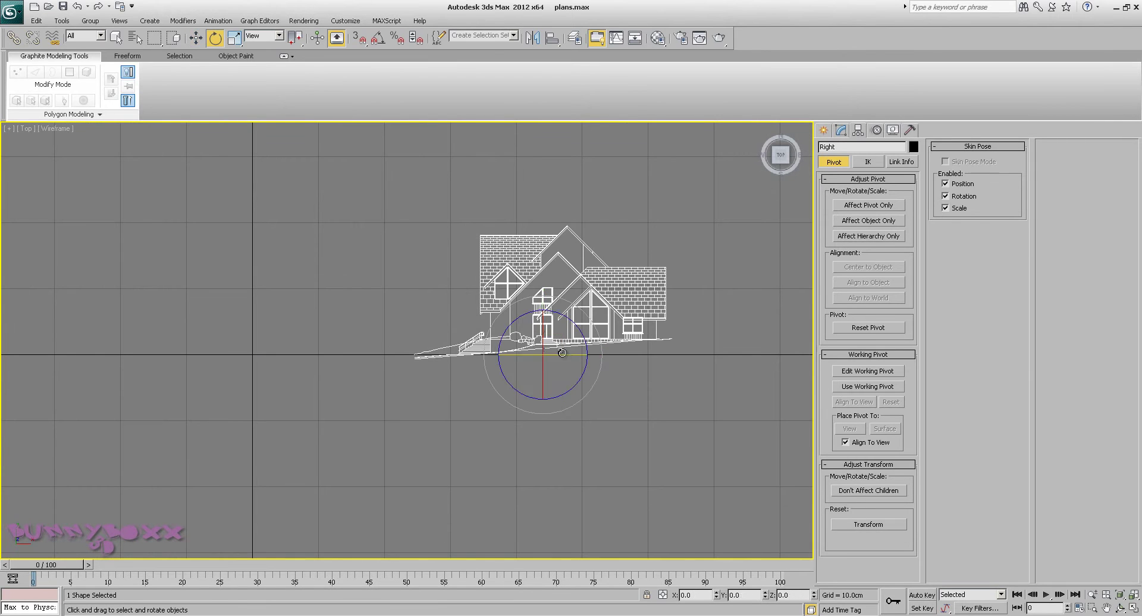
left_click_drag(542, 364, 589, 331)
Move the Right elevation outward along X to about X 8047 cm.
middle_click_drag(648, 382, 545, 361)
scroll(546, 361, "down", 8)
key("w")
left_click_drag(466, 340, 512, 343)
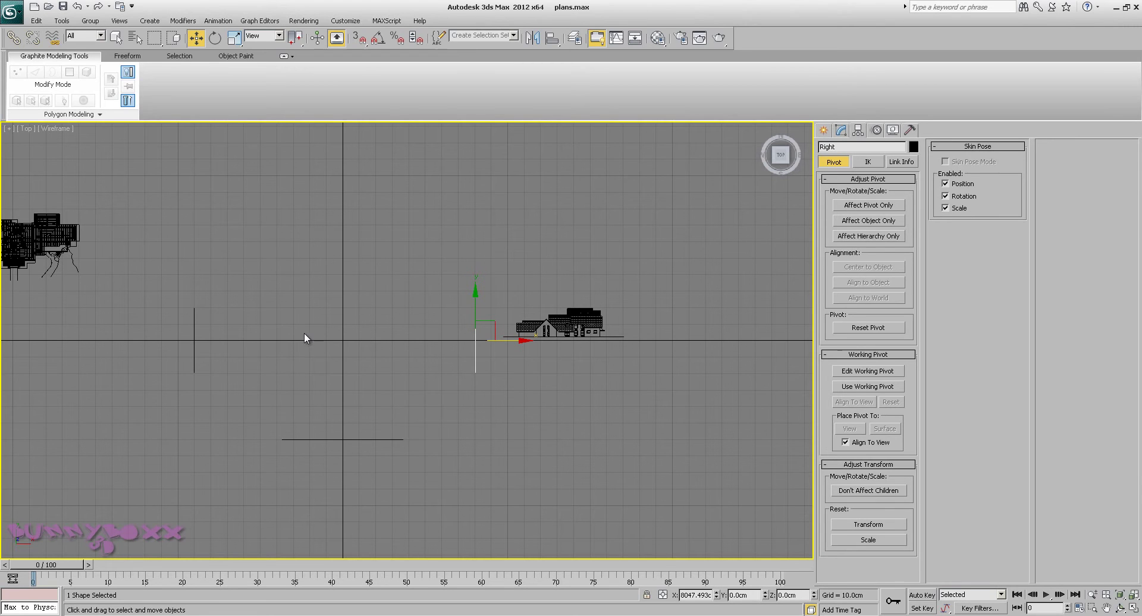
Move the Left elevation about 2968 cm along X toward the origin and bring the Right elevation in to about X 5917 cm.
left_click(196, 316)
left_click_drag(240, 341, 293, 364)
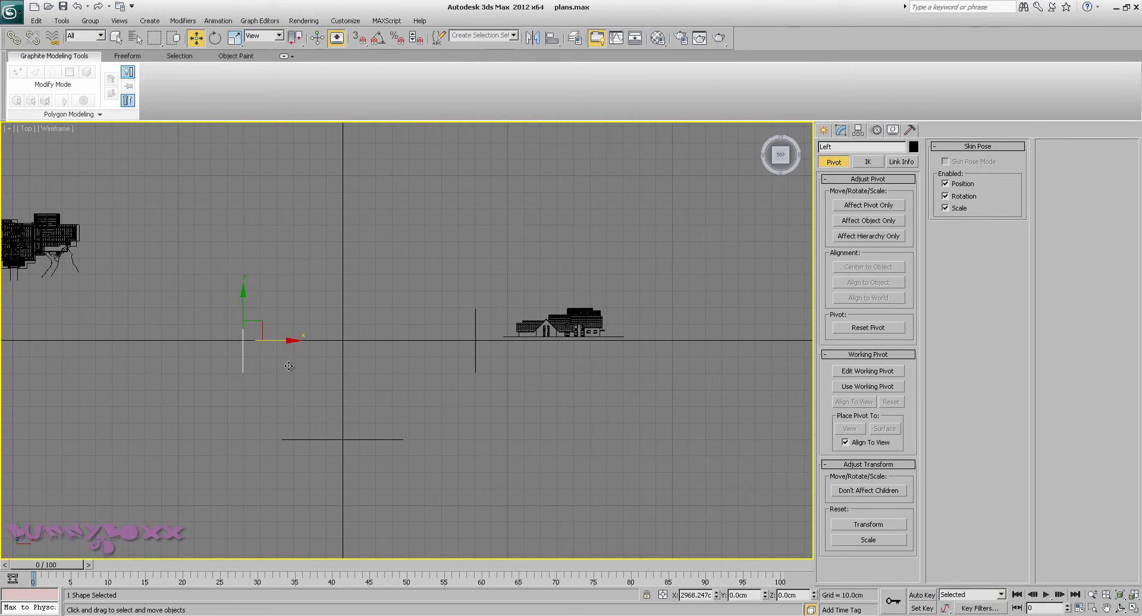
left_click(475, 357)
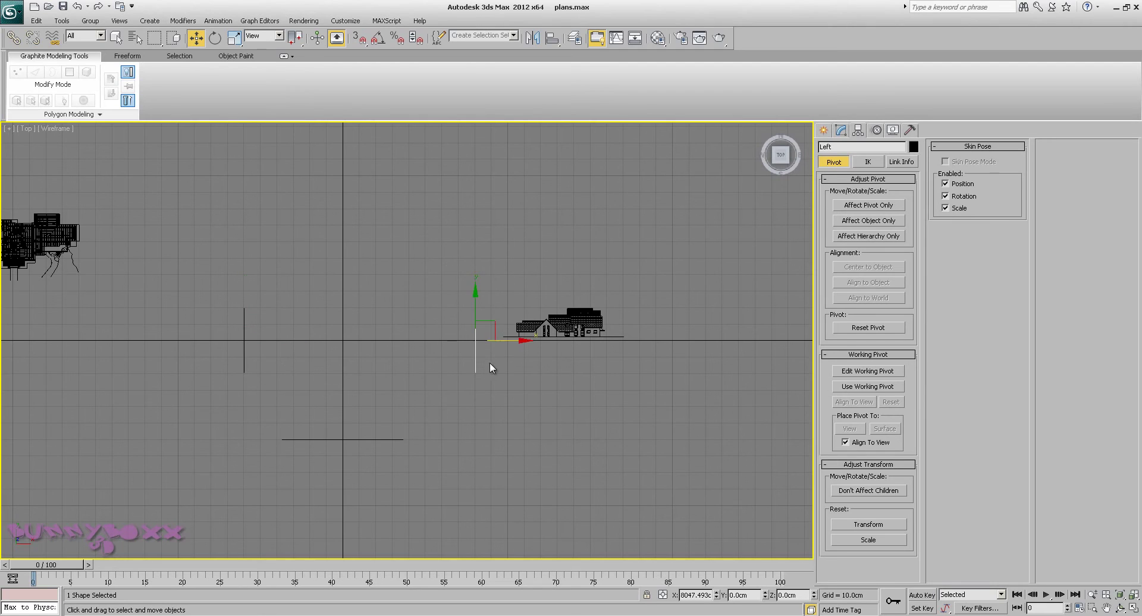
left_click_drag(520, 341, 491, 346)
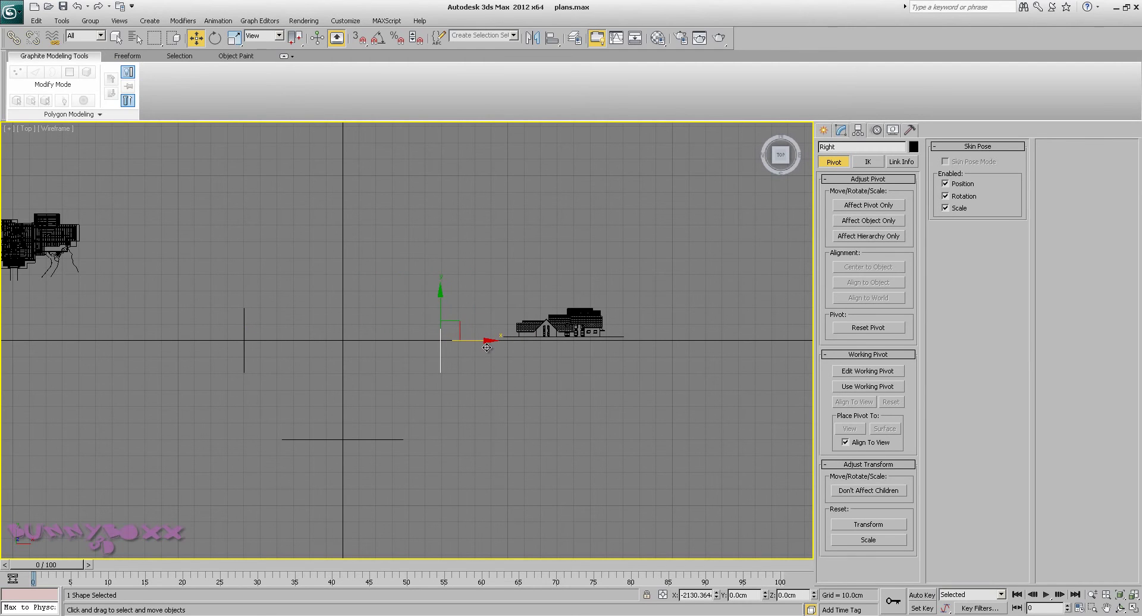
scroll(411, 369, "up", 4)
scroll(461, 294, "down", 1)
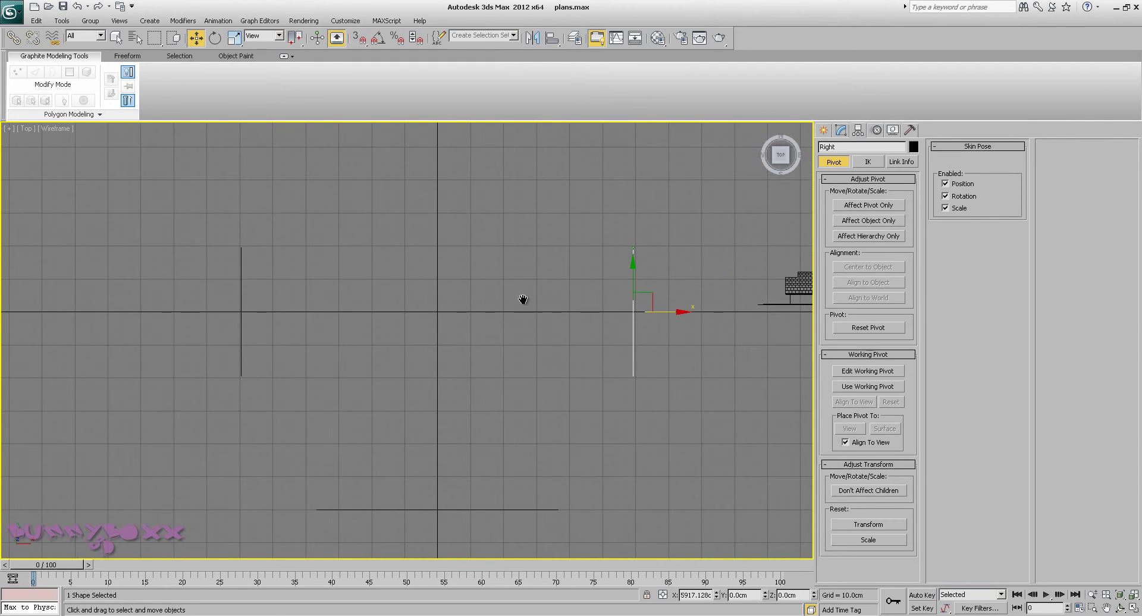
Shift the Right elevation outward along X to about X 5967 cm.
middle_click_drag(651, 323, 489, 332)
scroll(489, 332, "up", 1)
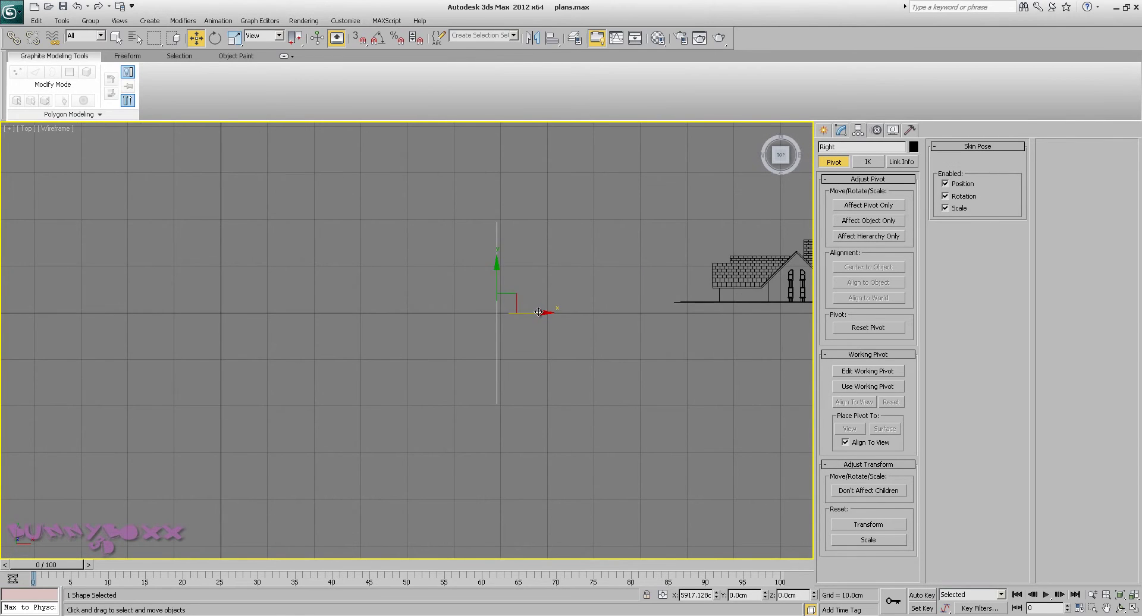
left_click_drag(539, 312, 541, 311)
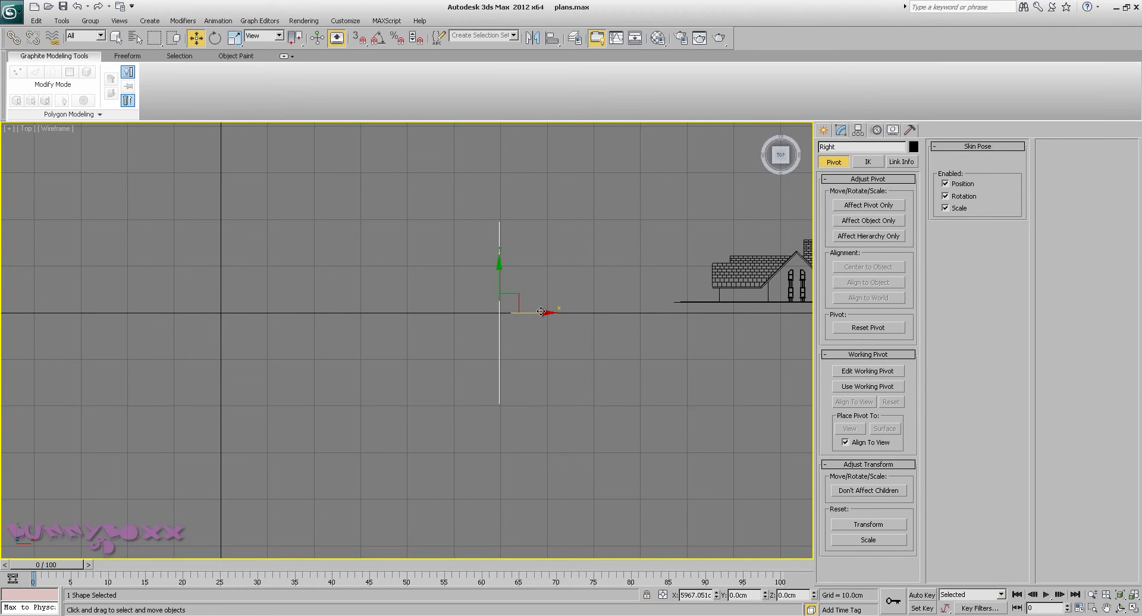
Rotate the Back elevation upright and turn it around to X 90°, Z 180° so it lies along the X axis.
middle_click_drag(578, 314, 316, 316)
scroll(338, 299, "down", 1)
middle_click_drag(460, 342, 382, 367)
left_click_drag(551, 369, 550, 369)
middle_click_drag(451, 378, 491, 383)
scroll(492, 386, "up", 1)
key("e")
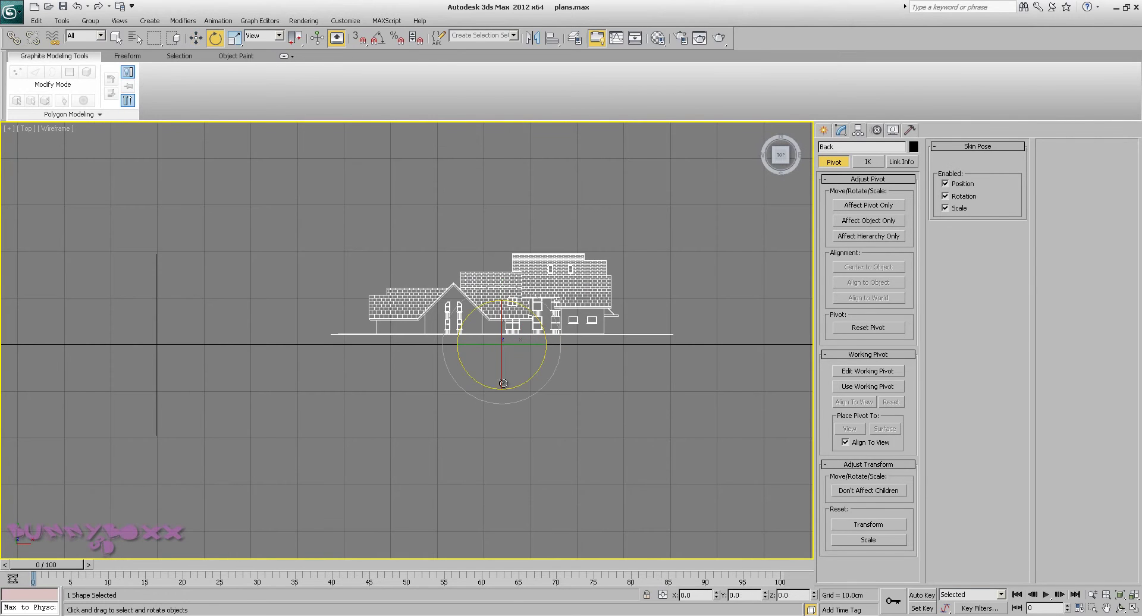
left_click_drag(489, 340, 529, 220)
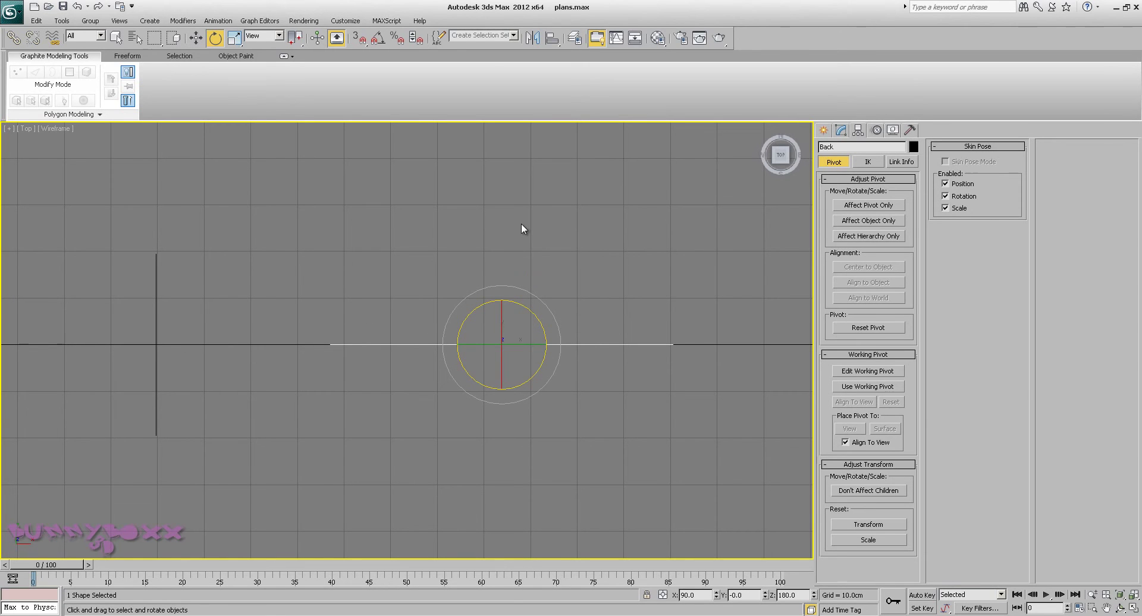
Move the Back elevation behind the world origin, opposite the Front elevation, to about X -94 cm, Y 4823 cm.
scroll(458, 217, "down", 5)
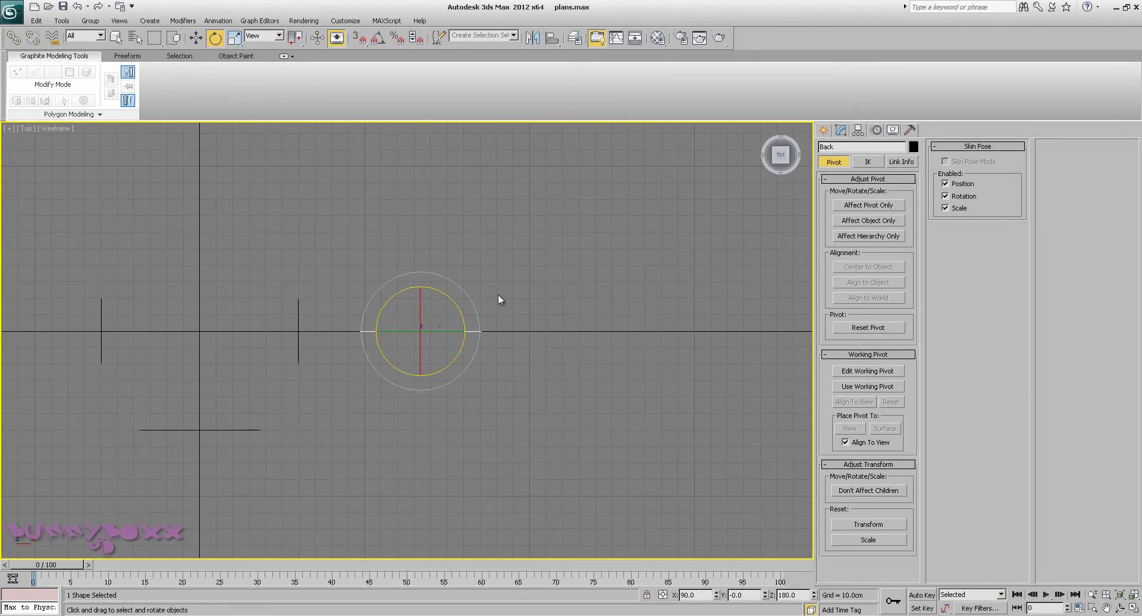
key("w")
middle_click_drag(405, 425, 562, 444)
scroll(562, 443, "up", 4)
scroll(565, 442, "down", 2)
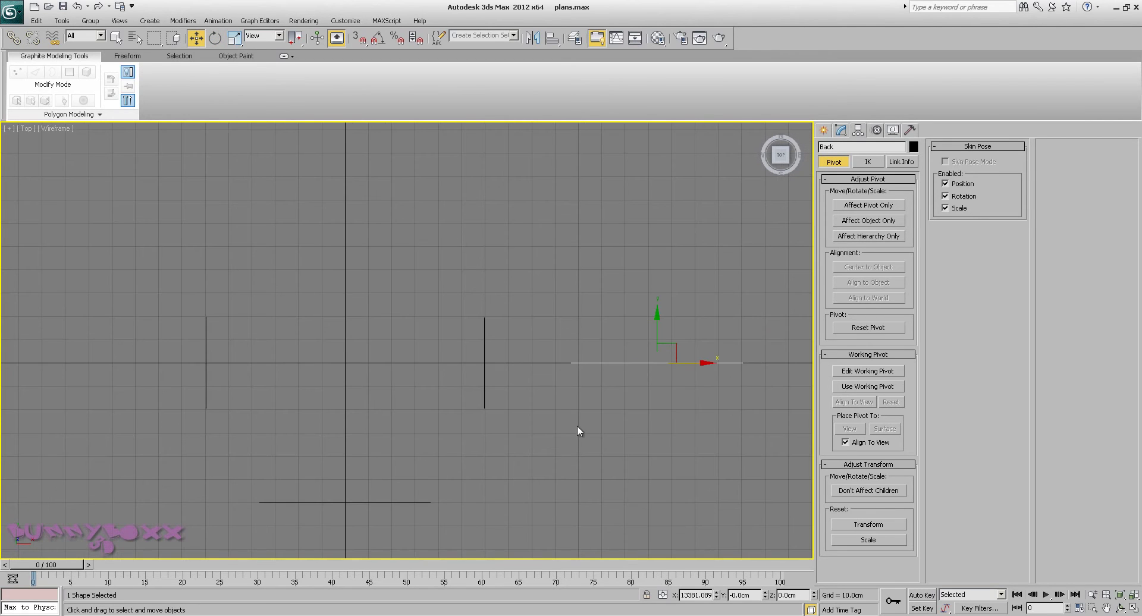
left_click_drag(676, 350, 363, 242)
scroll(397, 168, "up", 2)
Turn on 3D snapping, snap the Back elevation to the grid at X 0, Y 5000 cm, and disable Grid Points snapping.
left_click(357, 39)
right_click(357, 38)
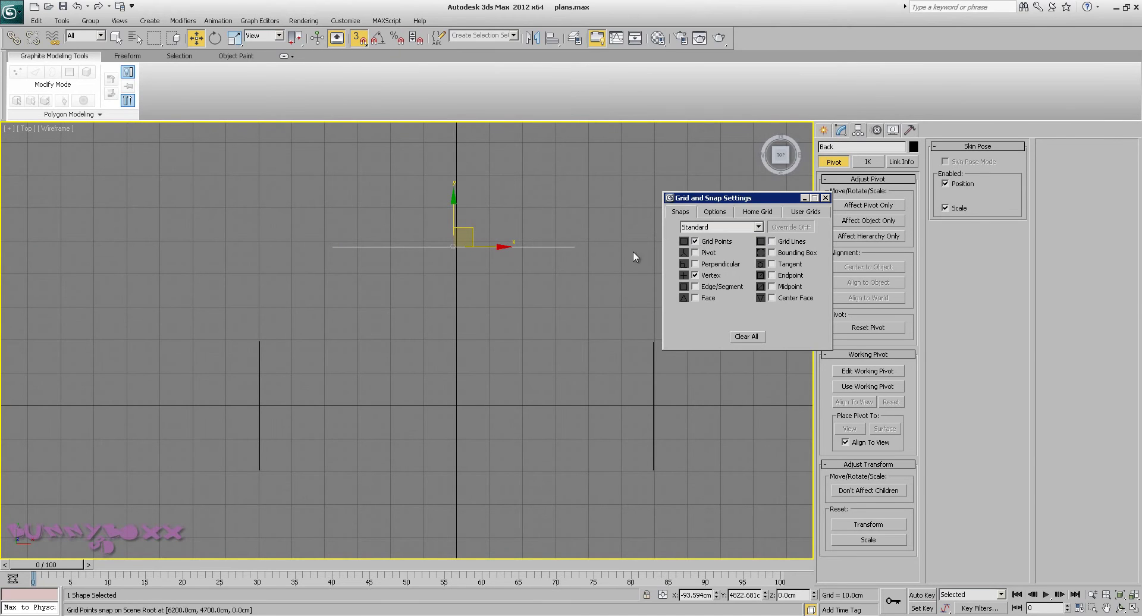
mouse_move(471, 230)
left_mouse_down()
mouse_move(456, 241)
mouse_move(461, 262)
mouse_move(459, 241)
mouse_move(511, 298)
mouse_move(456, 240)
left_mouse_up()
middle_click_drag(466, 268, 463, 269)
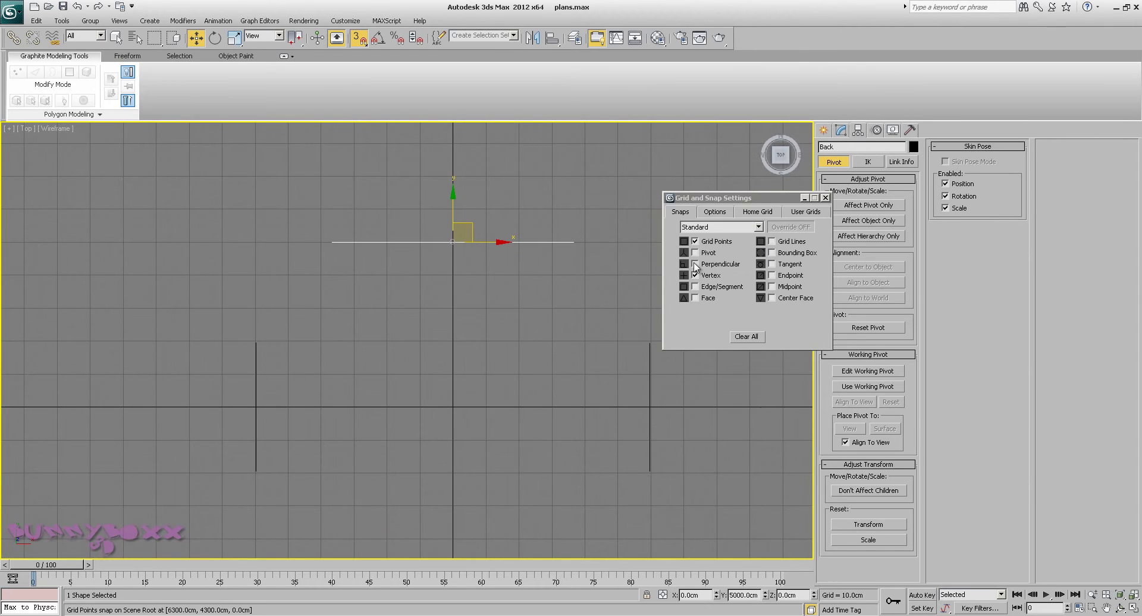
left_click(694, 243)
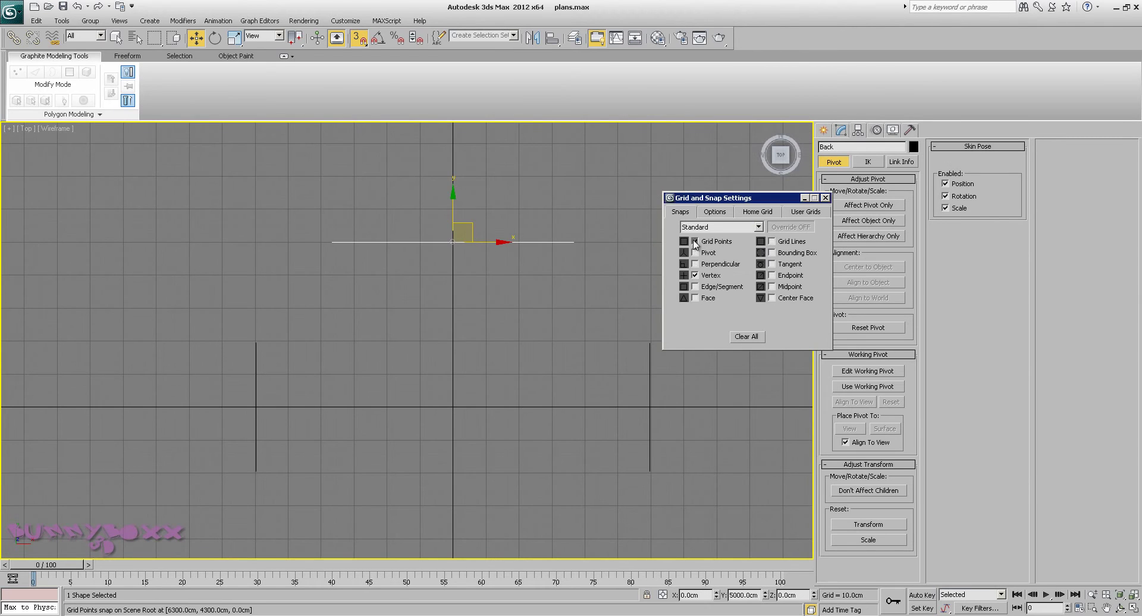
left_click(825, 198)
Examine from the front how the Front and Back elevations line up, with snapping off and the Front elevation selected.
scroll(467, 283, "down", 2)
scroll(458, 304, "down", 3)
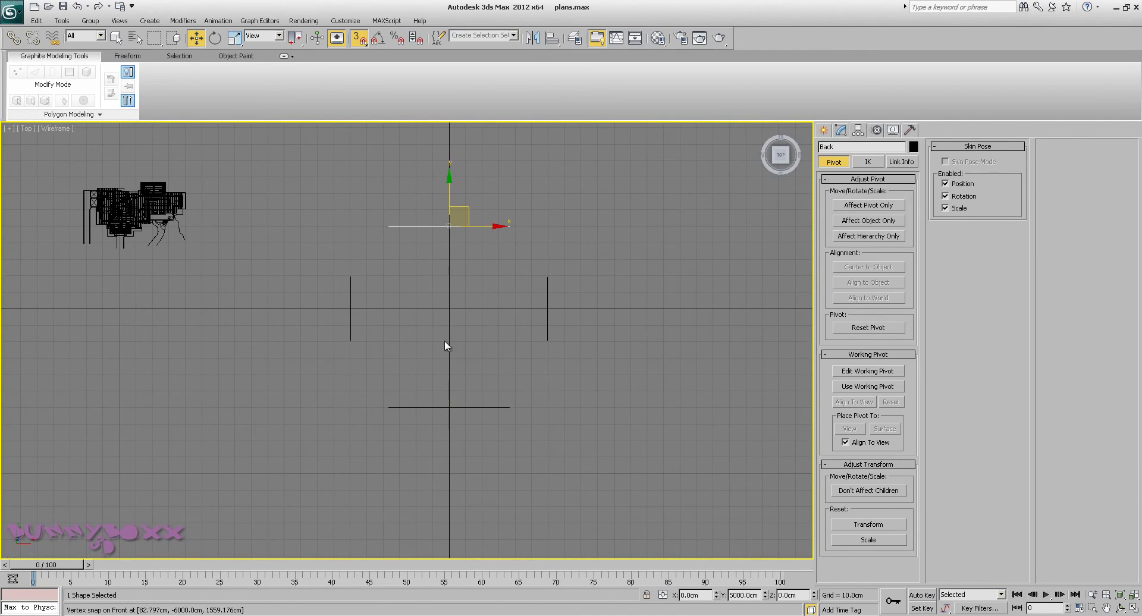
key("f")
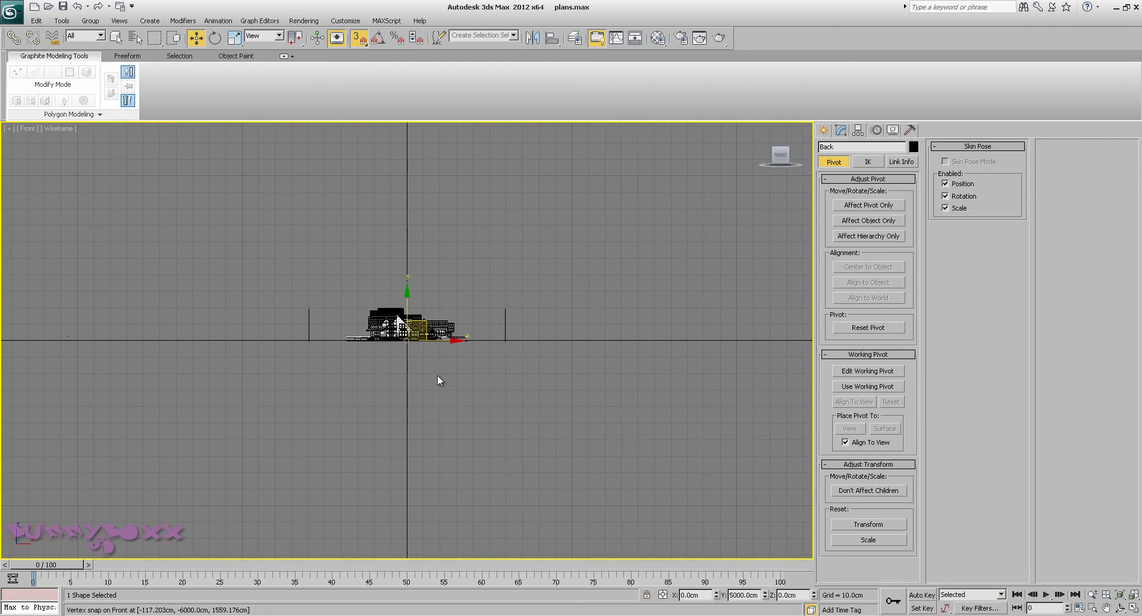
scroll(446, 369, "up", 5)
scroll(458, 377, "up", 3)
middle_click_drag(574, 321, 323, 446)
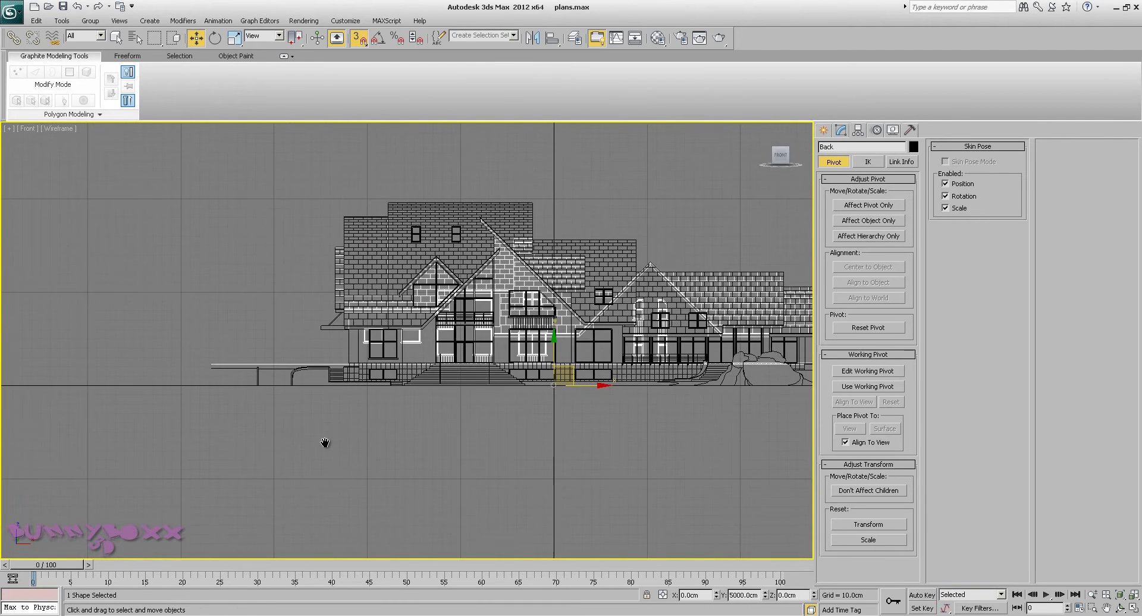
scroll(326, 415, "up", 3)
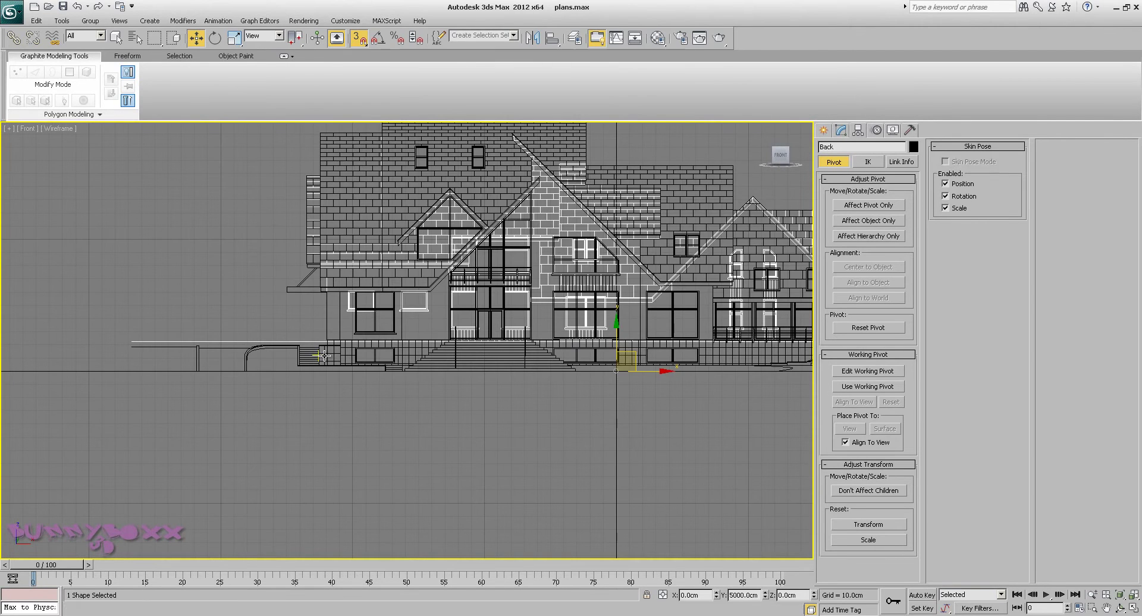
left_click(358, 40)
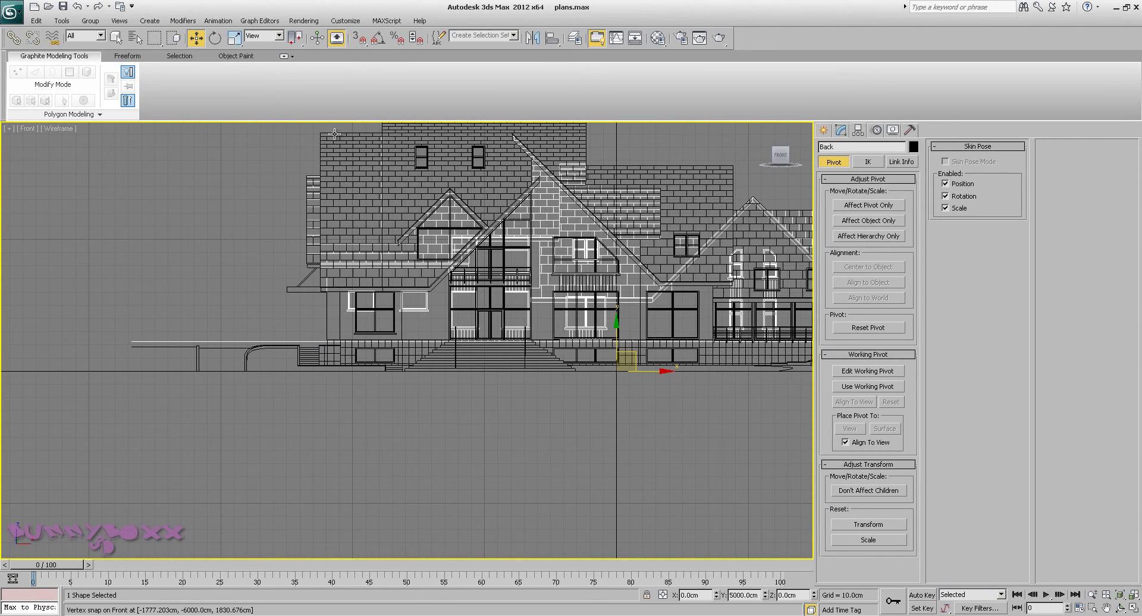
left_click(334, 134)
scroll(378, 268, "up", 4)
middle_click_drag(377, 270, 410, 223)
scroll(399, 277, "up", 2)
mouse_move(284, 319)
middle_mouse_down()
mouse_move(321, 311)
mouse_move(295, 303)
middle_mouse_up()
scroll(145, 277, "down", 4)
middle_click_drag(163, 280, 248, 305)
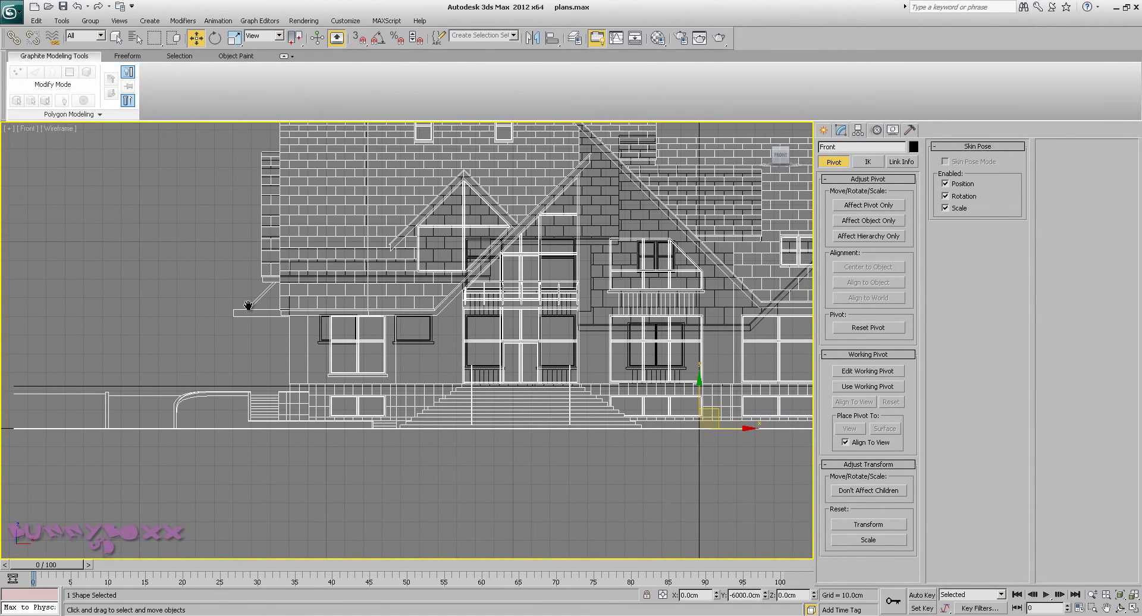
Try nudging the Front elevation along X to about 44.6 cm with the transform type-in, and undo the move.
key("F12")
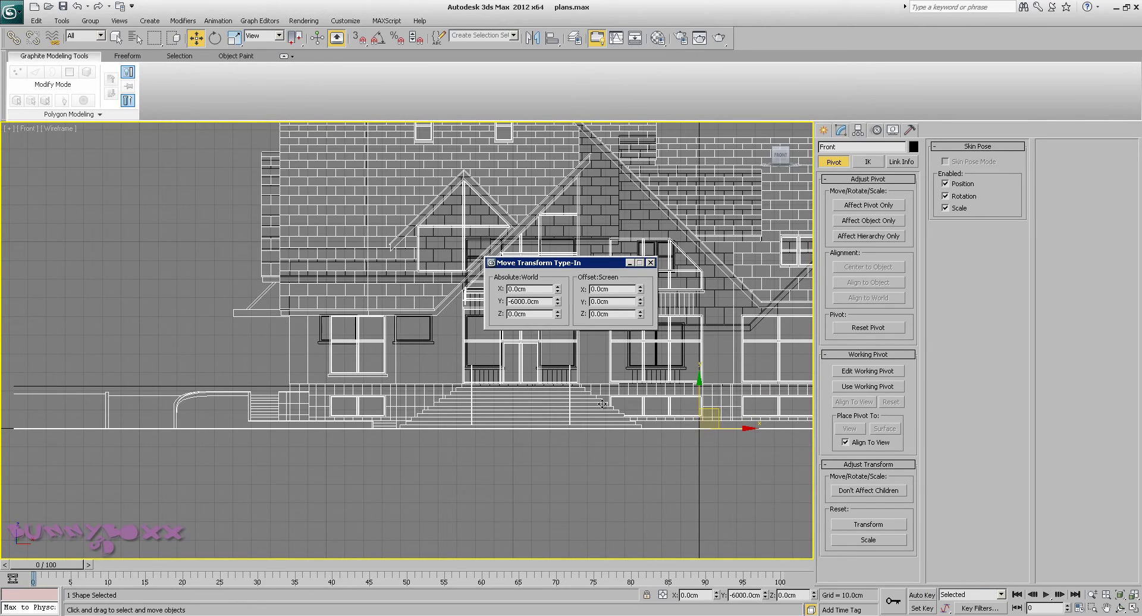
left_click_drag(557, 291, 557, 278)
left_click(651, 263)
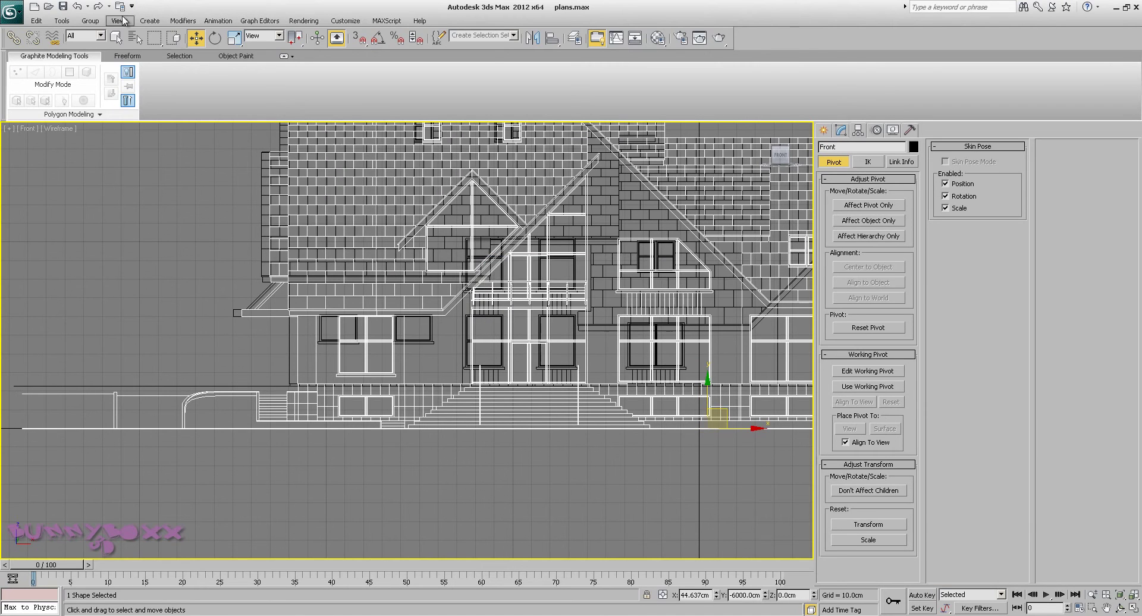
left_click(82, 8)
scroll(392, 256, "up", 8)
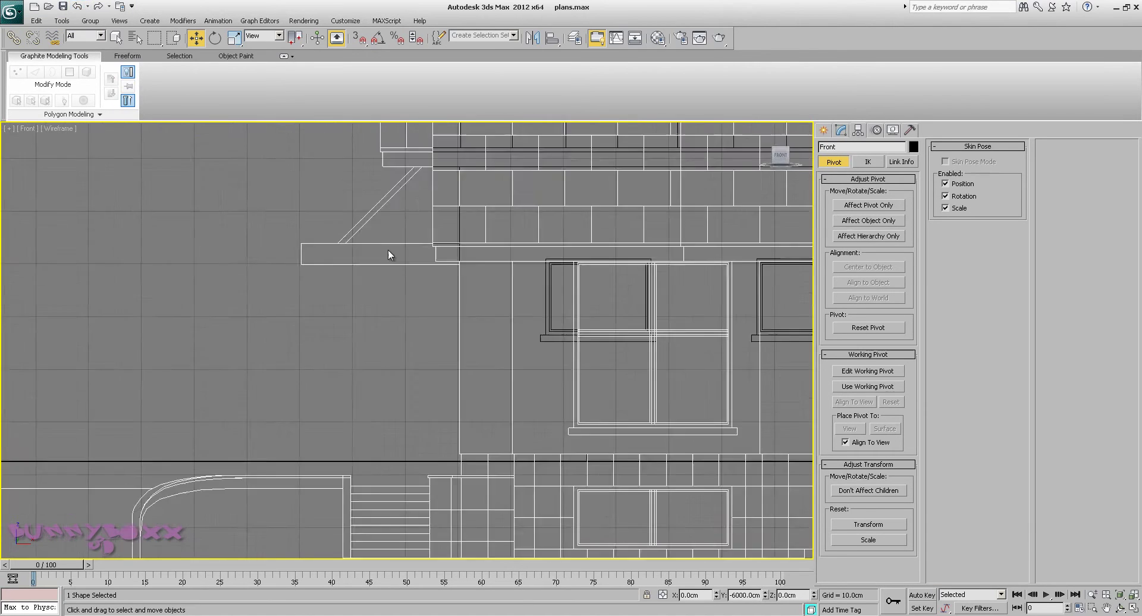
scroll(439, 333, "down", 8)
scroll(301, 292, "down", 10)
middle_click_drag(432, 288, 494, 319)
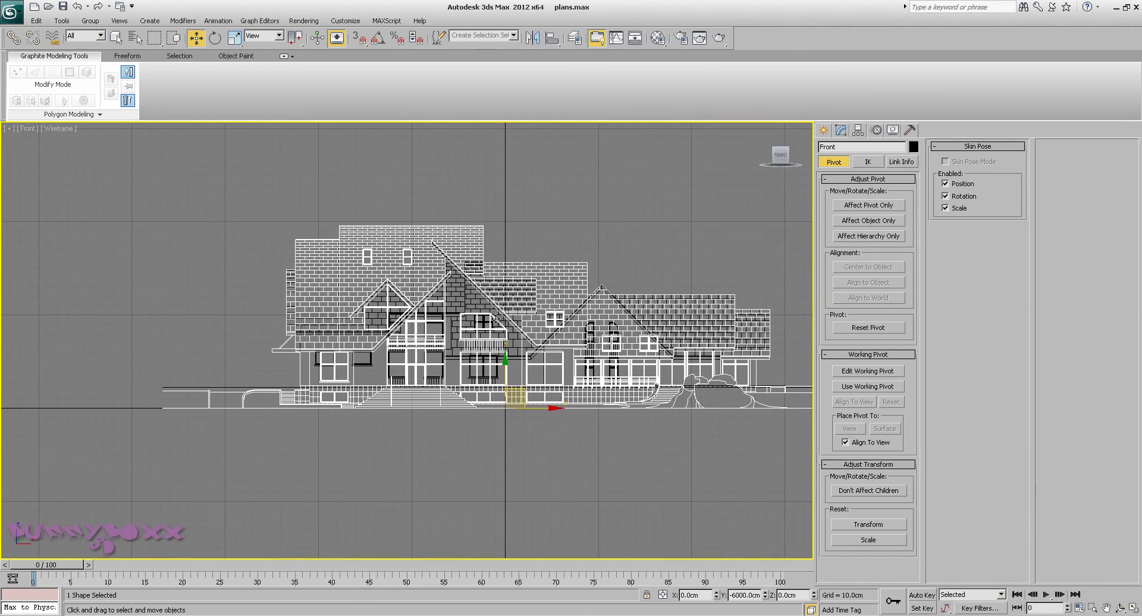
Turn 3D snapping back on with Grid Points enabled and snap the Right elevation to X 6000 cm in the top view.
key("t")
scroll(537, 321, "down", 10)
scroll(549, 300, "up", 6)
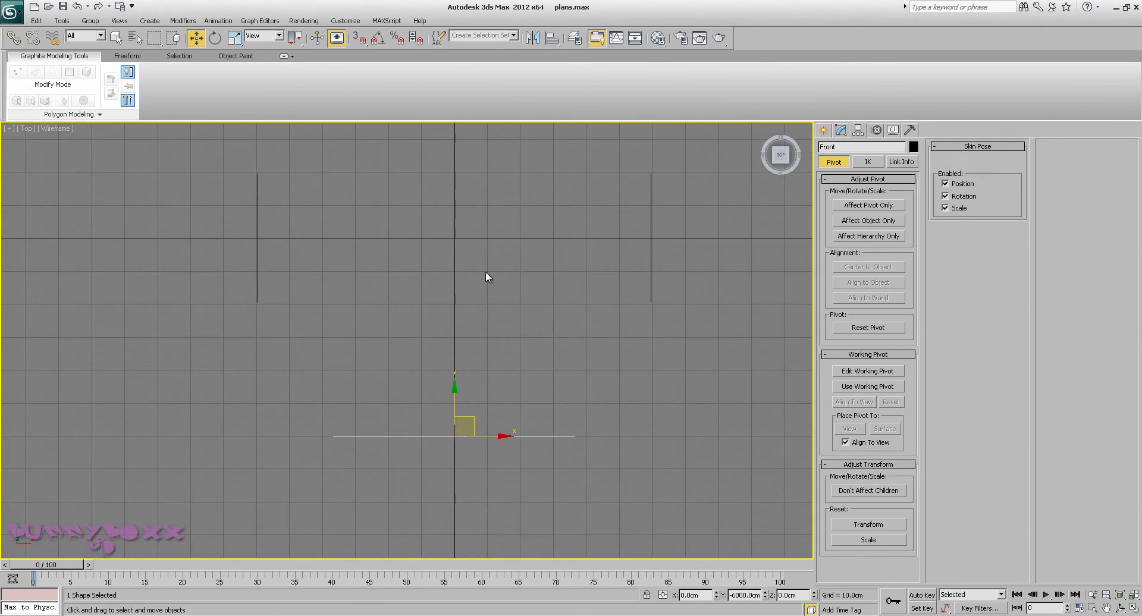
middle_click_drag(485, 277, 384, 339)
left_click_drag(539, 338, 539, 339)
middle_click_drag(588, 359, 477, 348)
scroll(542, 379, "up", 4)
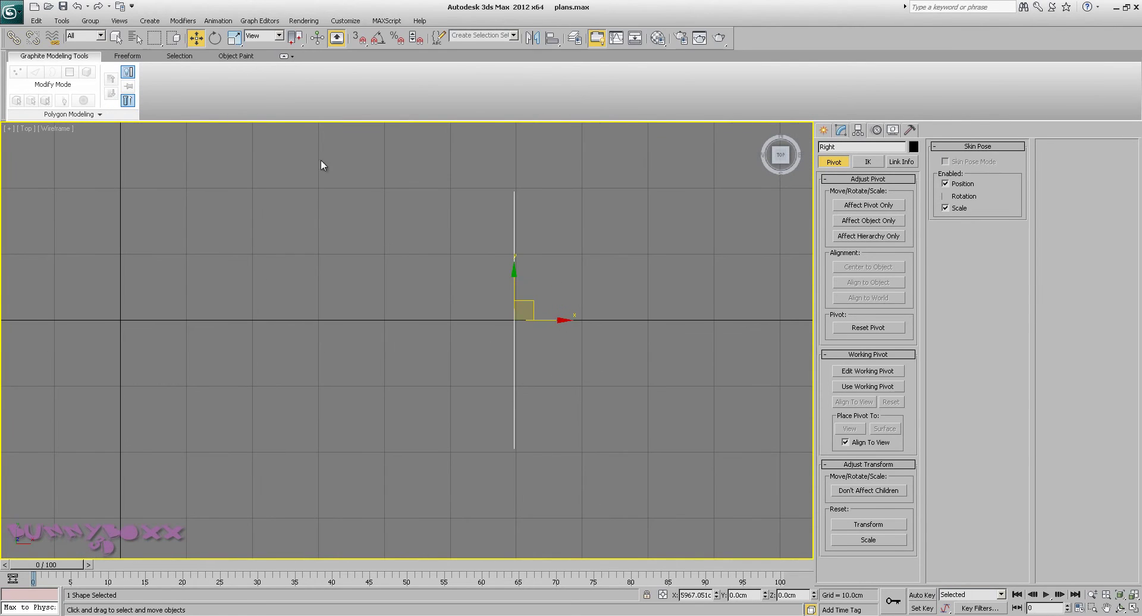
left_click(357, 38)
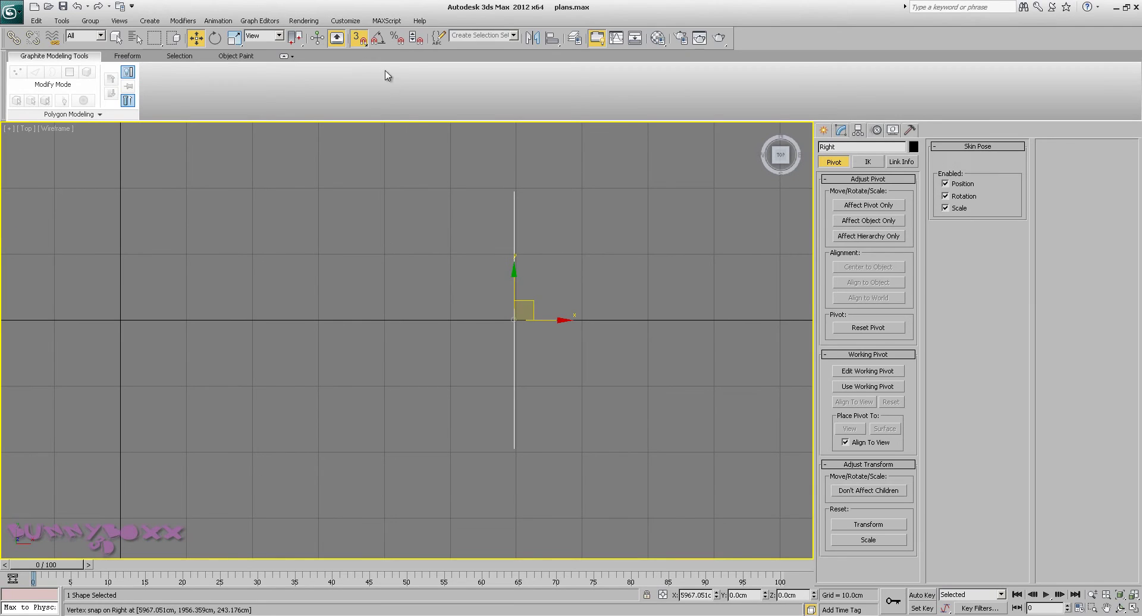
right_click(365, 43)
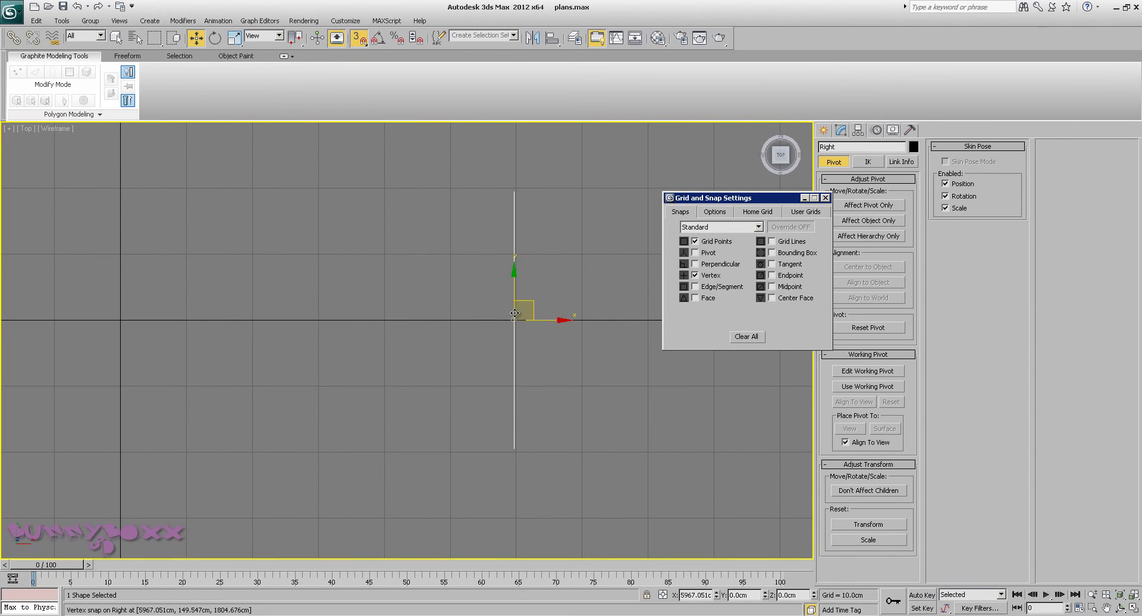
left_click_drag(518, 319, 513, 318)
Snap the Left elevation to the grid at X -6000 cm and disable Grid Points snapping.
middle_click_drag(295, 318, 476, 312)
scroll(476, 312, "down", 1)
middle_click_drag(222, 312, 499, 302)
left_click_drag(371, 271, 326, 332)
left_click(349, 325)
scroll(380, 303, "up", 2)
left_click_drag(387, 272, 374, 292)
scroll(579, 352, "down", 2)
middle_click_drag(580, 353, 344, 340)
scroll(517, 345, "down", 2)
middle_click_drag(517, 345, 394, 340)
left_click(695, 241)
left_click(825, 198)
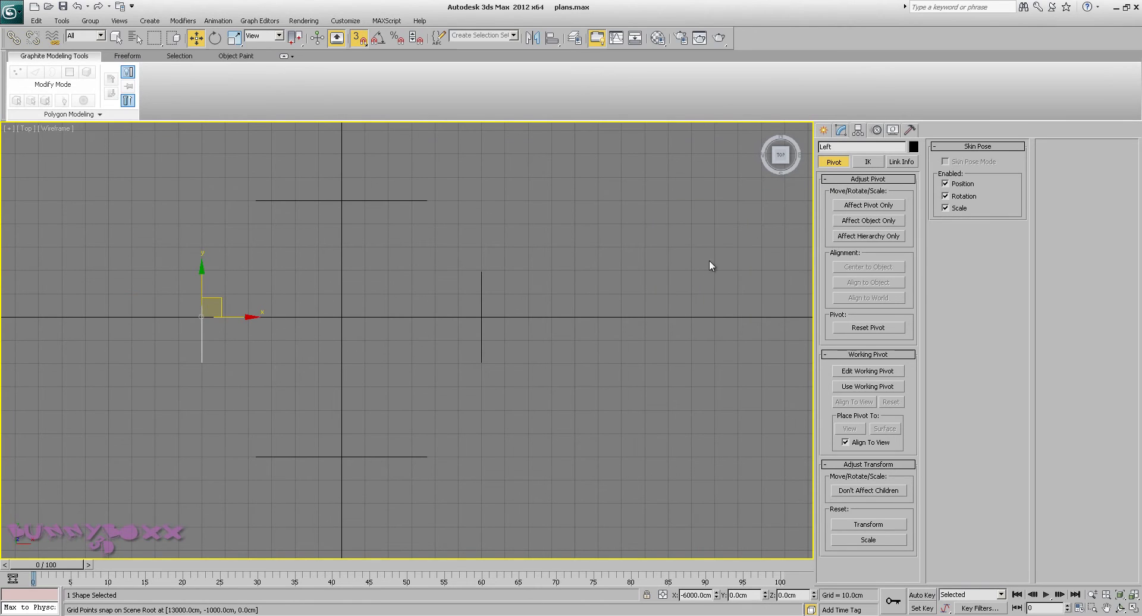
Examine in the left view how the roof edges and tiles of the Left and Right elevations line up.
middle_click_drag(581, 333, 606, 305)
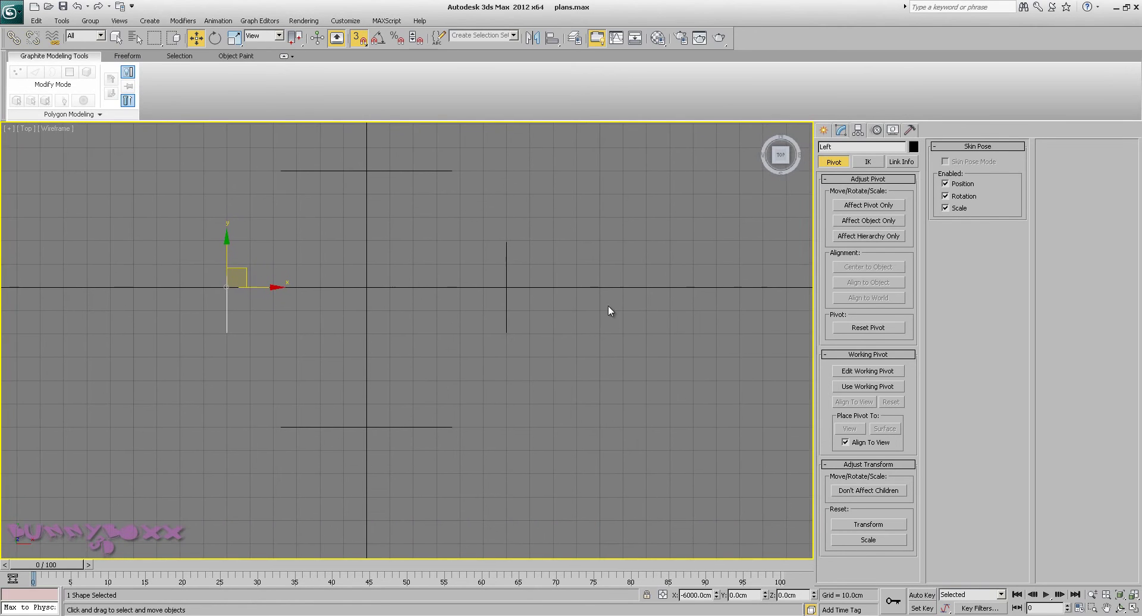
key("l")
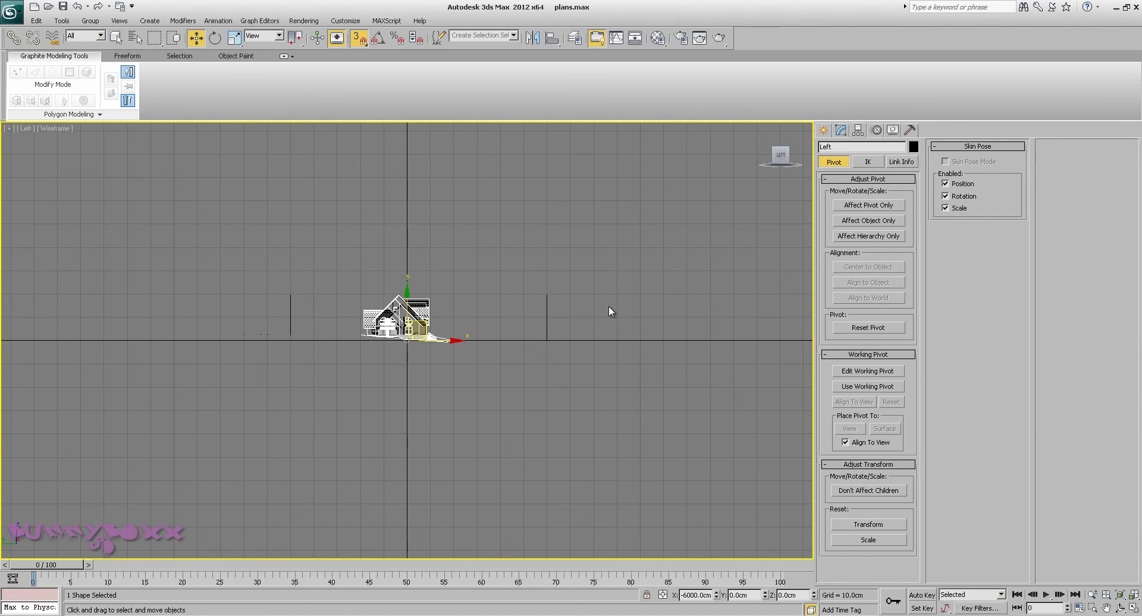
scroll(607, 305, "up", 8)
middle_click_drag(615, 329, 509, 432)
scroll(513, 426, "up", 5)
middle_click_drag(363, 338, 369, 390)
scroll(412, 409, "down", 2)
middle_click_drag(473, 391, 498, 446)
scroll(390, 339, "up", 5)
middle_click_drag(389, 339, 583, 331)
scroll(419, 319, "up", 4)
middle_click_drag(419, 319, 535, 411)
middle_click_drag(424, 291, 386, 462)
middle_click_drag(350, 294, 330, 446)
middle_click_drag(351, 321, 338, 322)
Try nudging the Left elevation along X with the transform type-in, and undo the move.
key("F12")
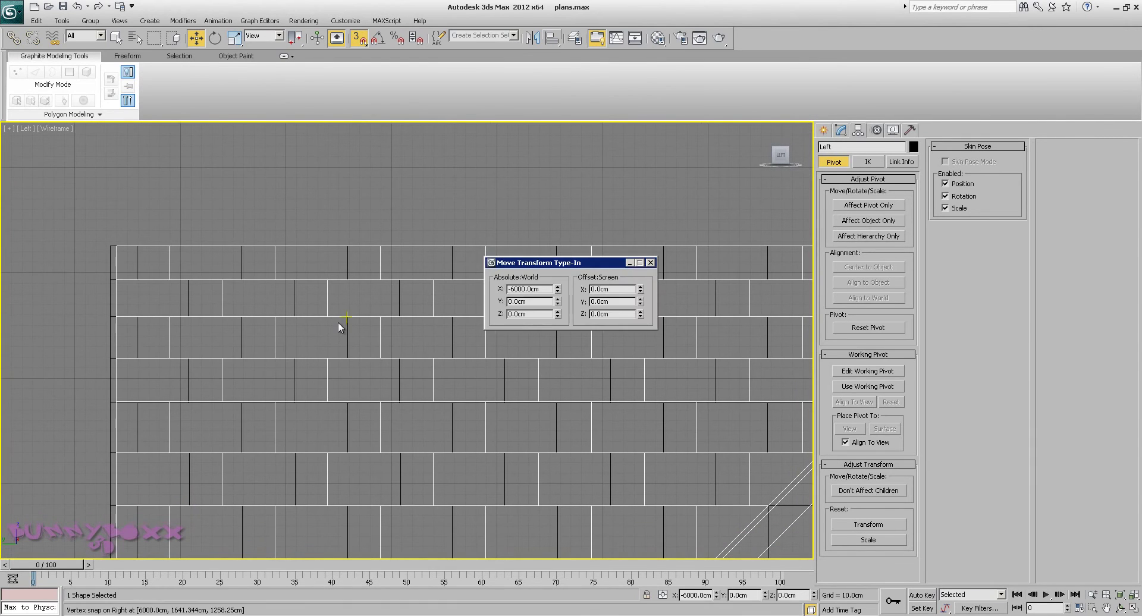
left_click_drag(558, 292, 557, 292)
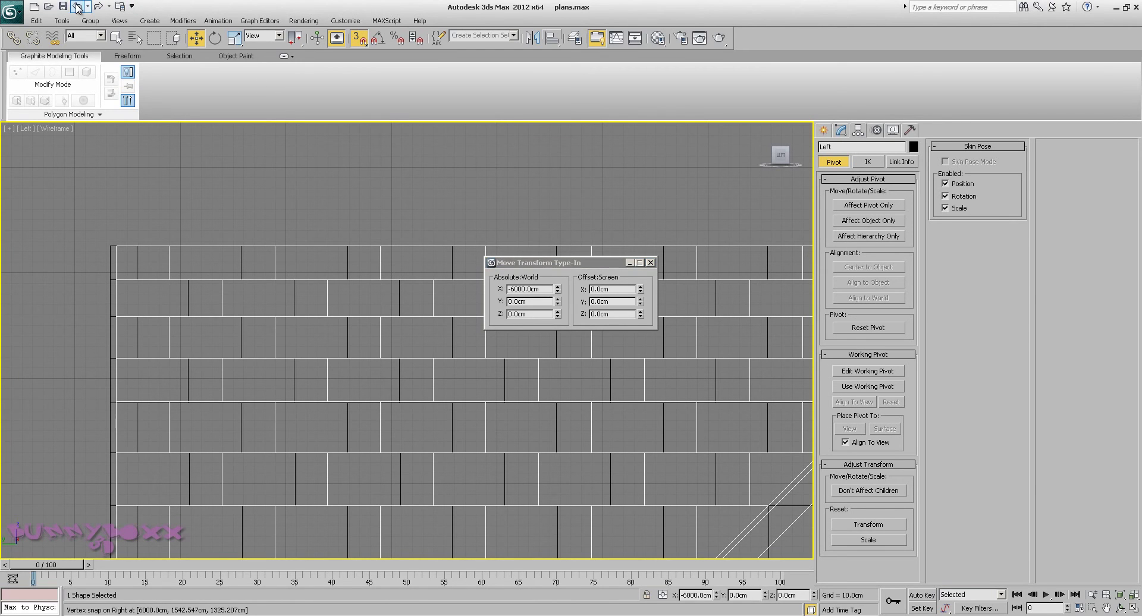
scroll(254, 205, "down", 5)
middle_click_drag(361, 312, 210, 234)
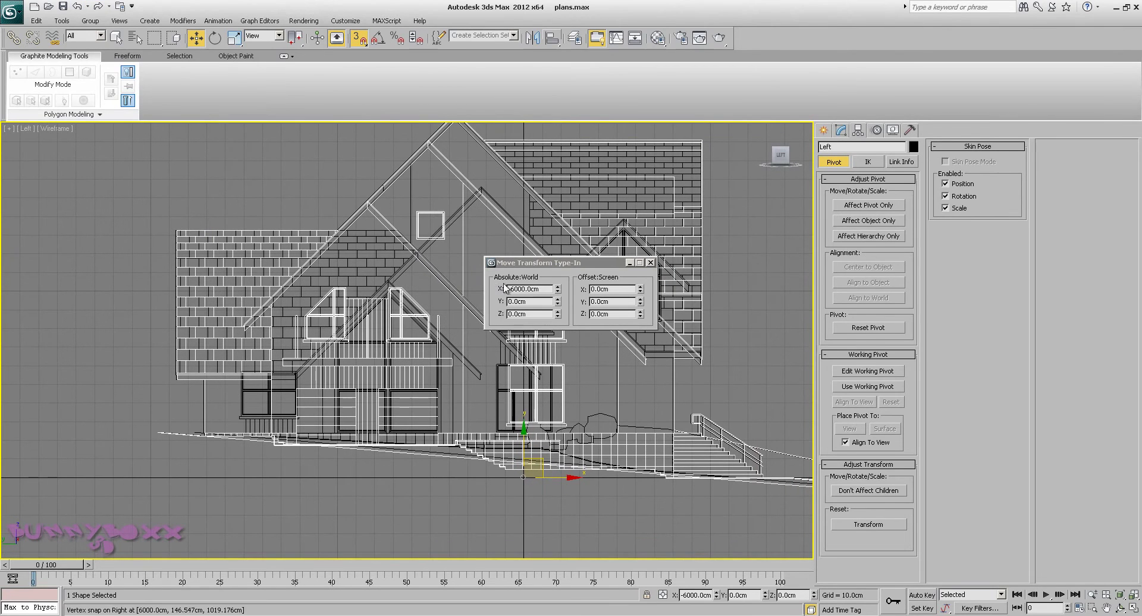
Undo and redo the recent X moves of the Left and Right elevations, ending with the Left elevation at X -6000 cm.
left_click(78, 7)
left_click(97, 7)
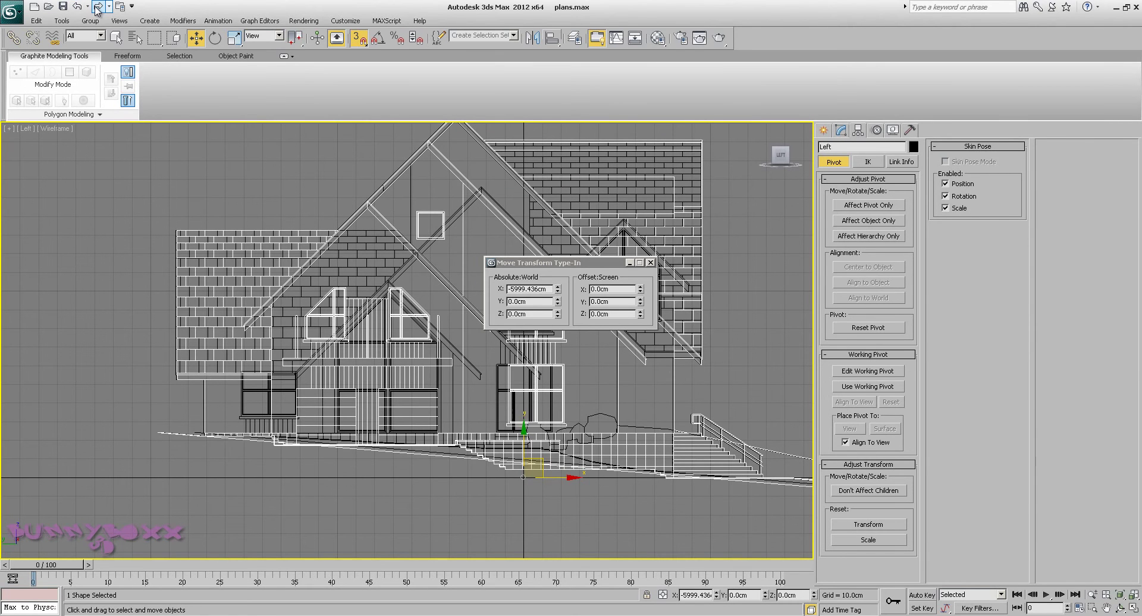
left_click(78, 7)
left_click(78, 7)
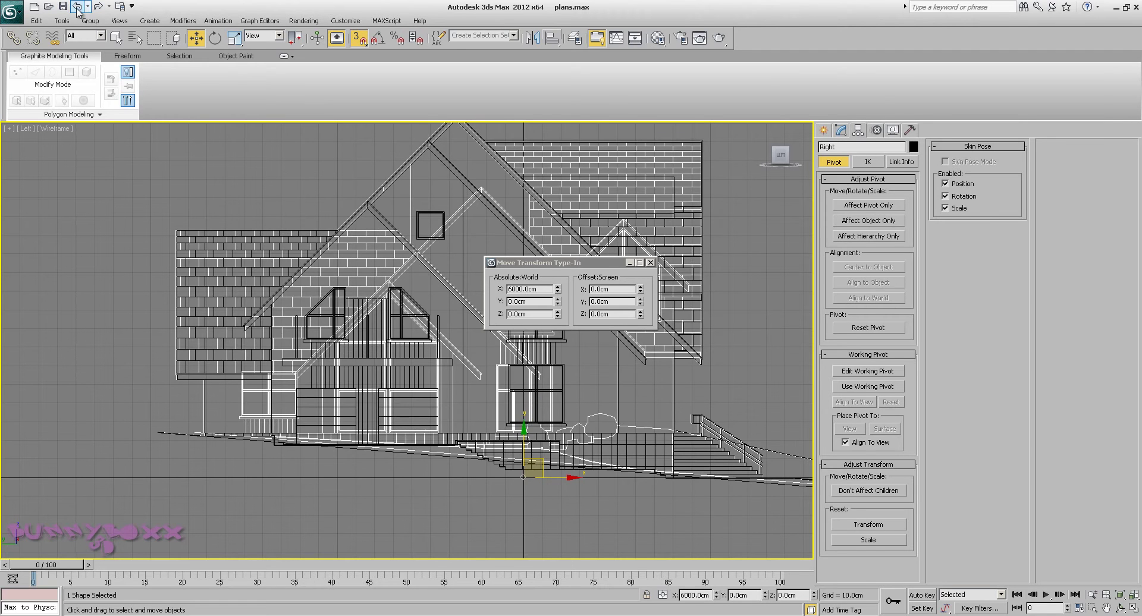
left_click(78, 8)
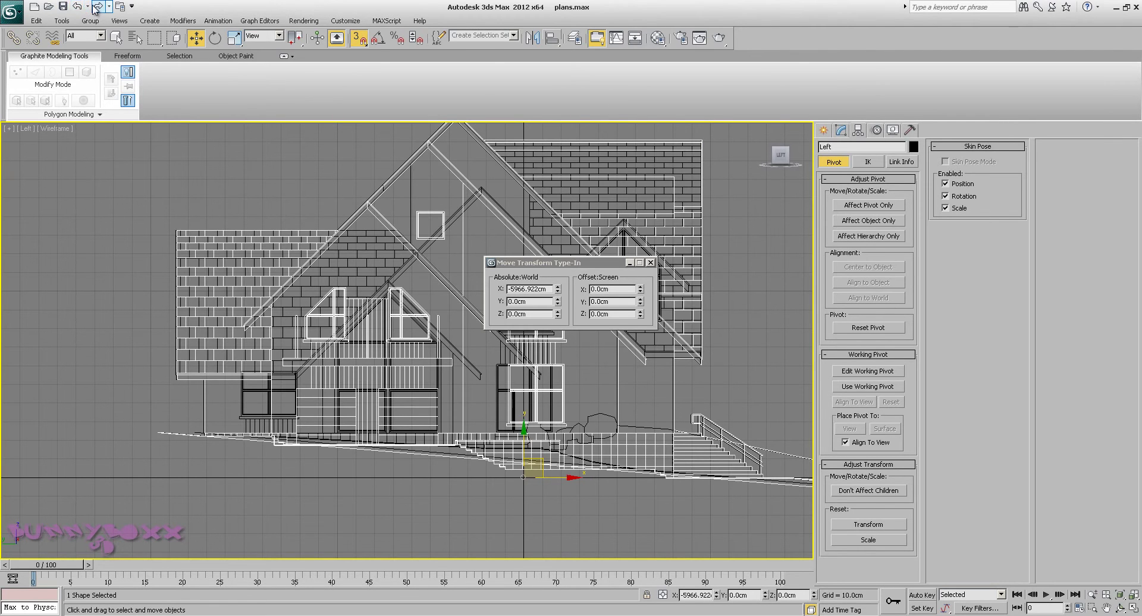
left_click(97, 7)
left_click(97, 7)
Shift the Left elevation to Y 6.2 cm using screen X offsets, aligning its roof tile edge with the Right elevation.
middle_click_drag(283, 158, 356, 255)
scroll(356, 255, "up", 4)
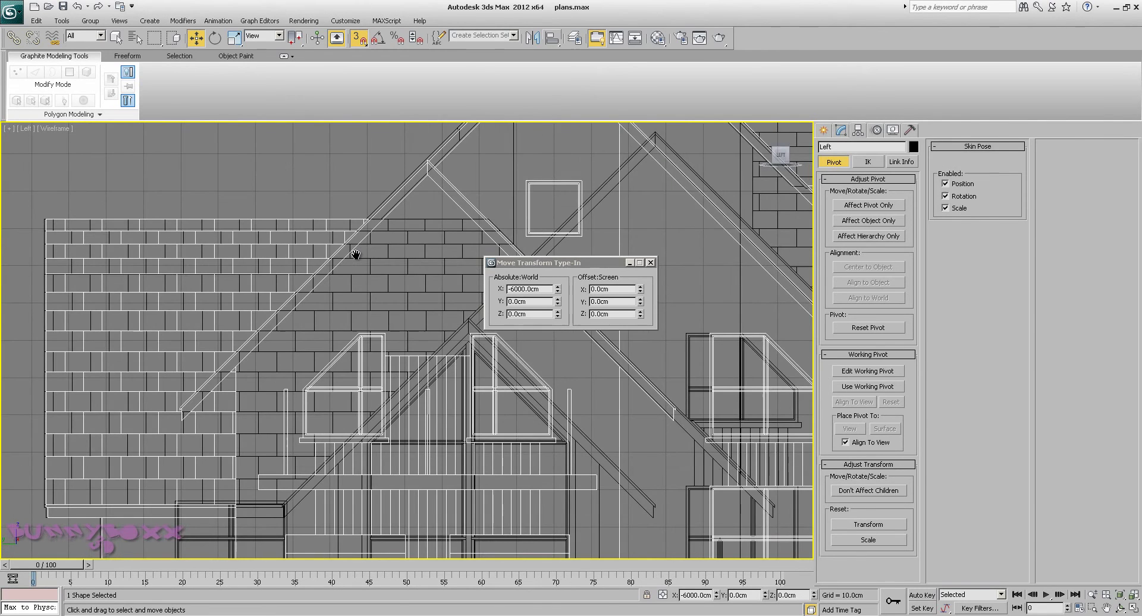
scroll(216, 374, "up", 6)
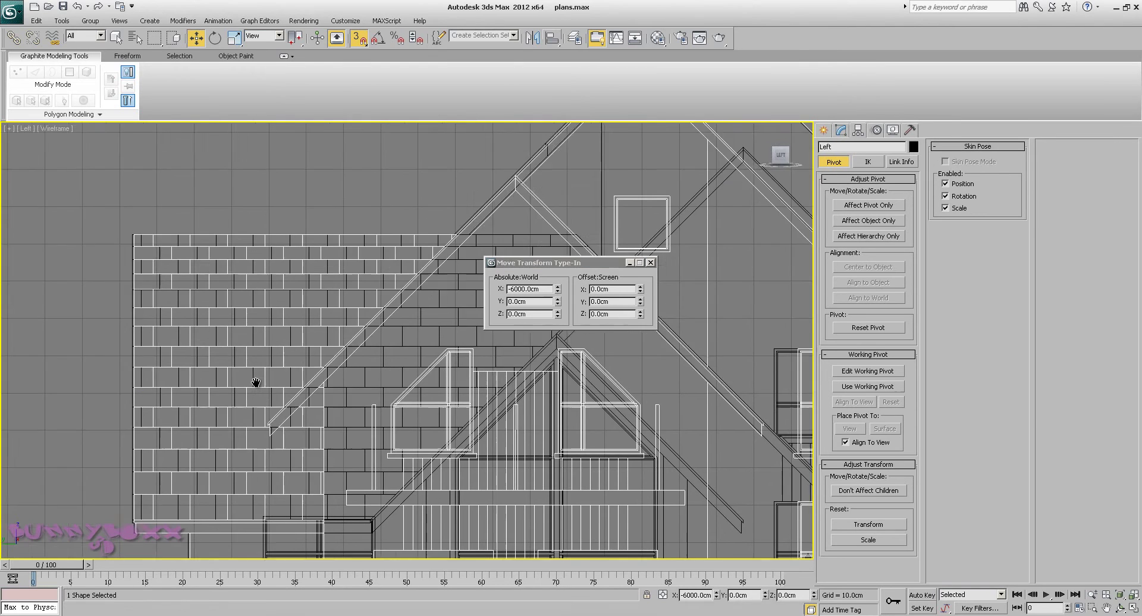
scroll(441, 376, "up", 3)
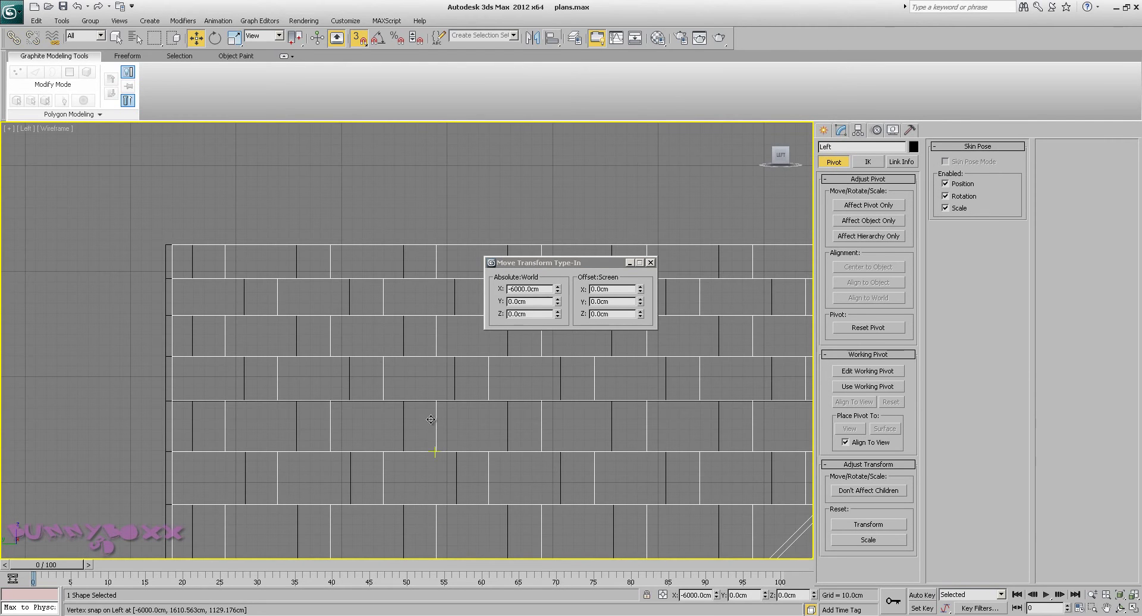
left_click_drag(640, 297, 642, 296)
left_click(641, 292)
left_click(641, 292)
left_click(641, 292)
left_click(641, 292)
left_click(641, 292)
Fine-tune the Left elevation's Y position to 5.988 cm at the roof corner and close the transform type-in.
middle_click_drag(253, 339, 335, 398)
scroll(358, 334, "up", 3)
middle_click_drag(259, 358, 423, 365)
scroll(423, 364, "up", 1)
middle_click_drag(225, 302, 368, 380)
scroll(367, 380, "up", 2)
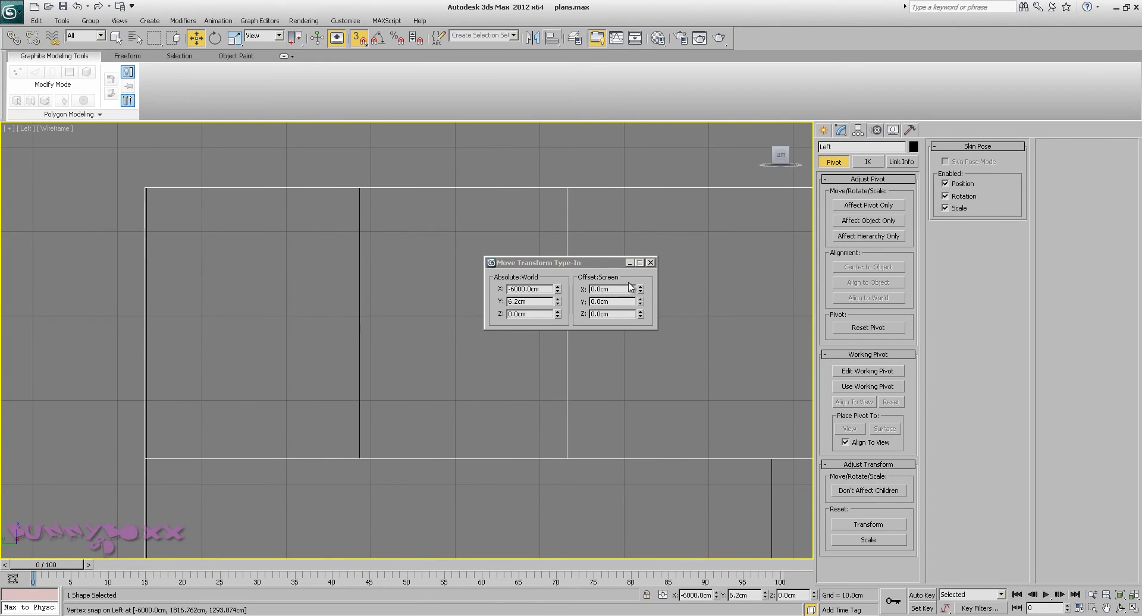
left_click_drag(640, 287, 641, 288)
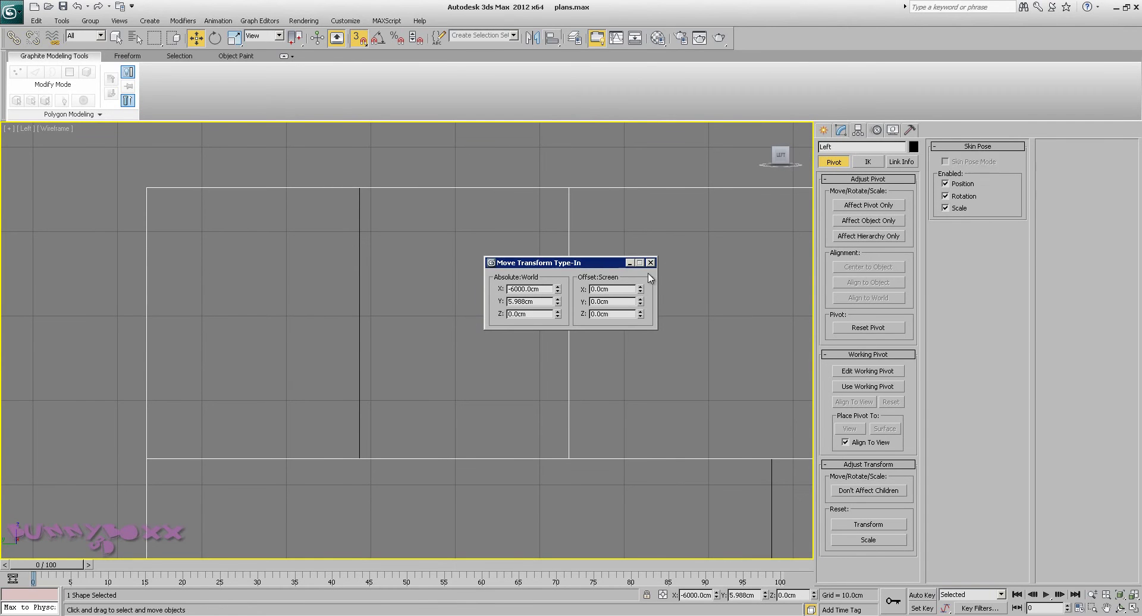
left_click(650, 264)
Select the Front elevation in the front view and examine how its roofs and windows line up with the elevation behind it.
scroll(561, 329, "down", 1)
middle_click_drag(560, 328, 384, 322)
scroll(401, 338, "down", 9)
middle_click_drag(536, 392, 325, 324)
scroll(326, 323, "down", 5)
key("f")
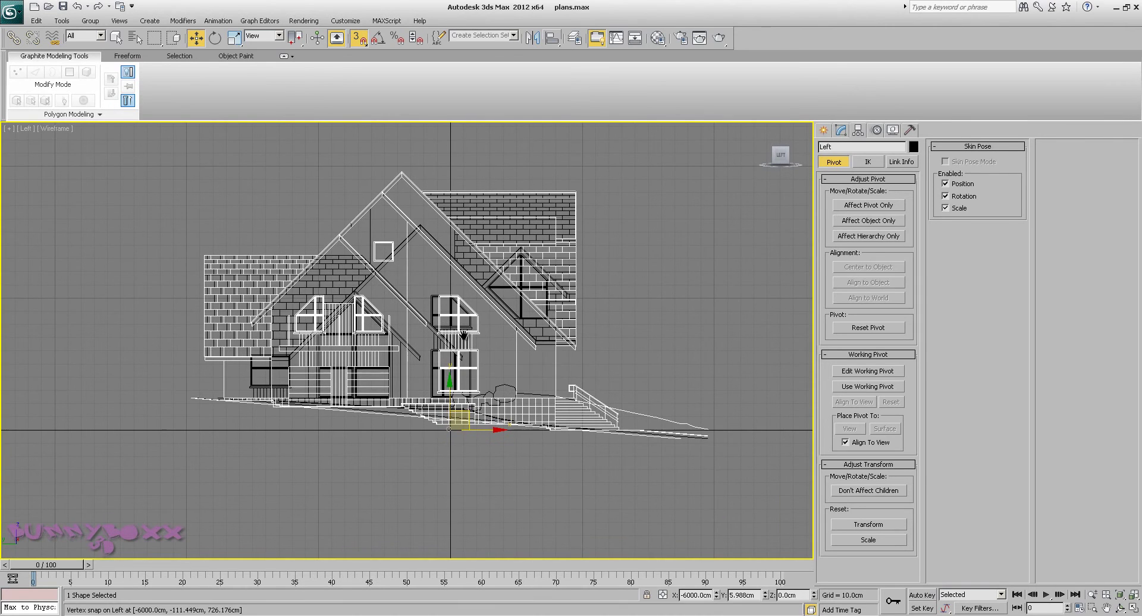
scroll(463, 335, "up", 3)
middle_click_drag(451, 370, 632, 496)
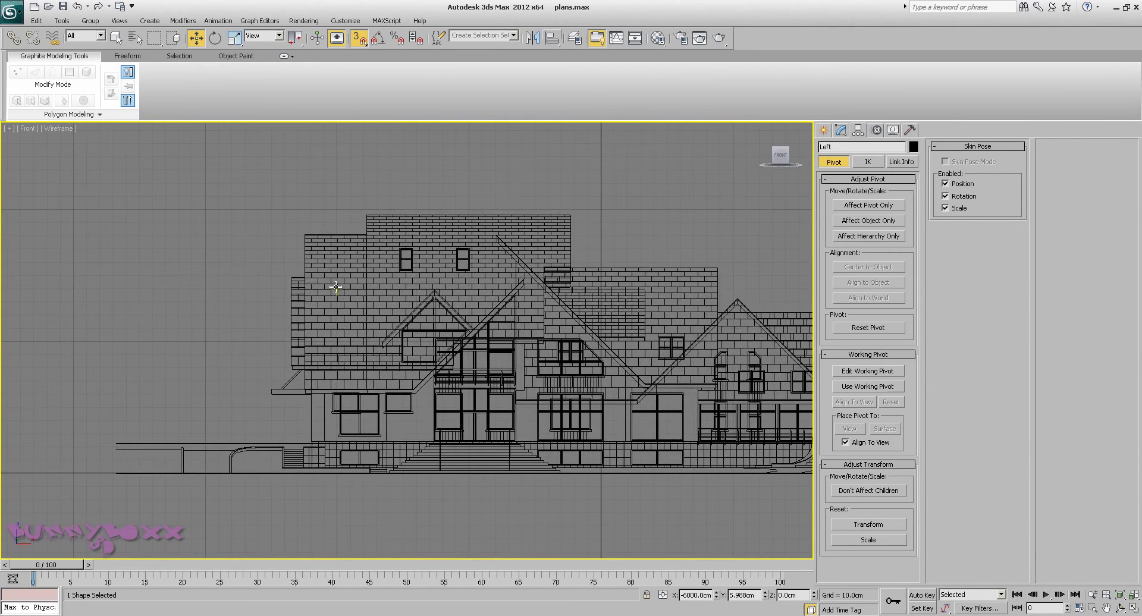
left_click(296, 310)
scroll(331, 359, "up", 10)
scroll(390, 342, "down", 5)
scroll(387, 337, "down", 5)
scroll(413, 315, "up", 6)
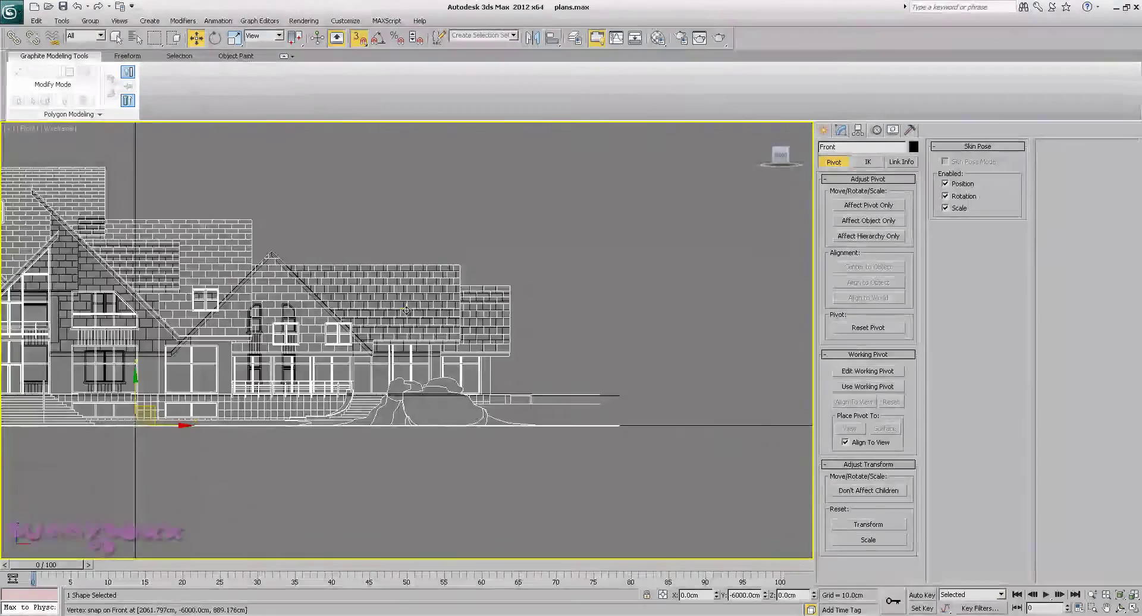
middle_click_drag(621, 324, 469, 261)
scroll(476, 262, "up", 3)
middle_click_drag(553, 241, 354, 393)
Turn off snapping and select the Left elevation in the left view.
scroll(356, 390, "down", 8)
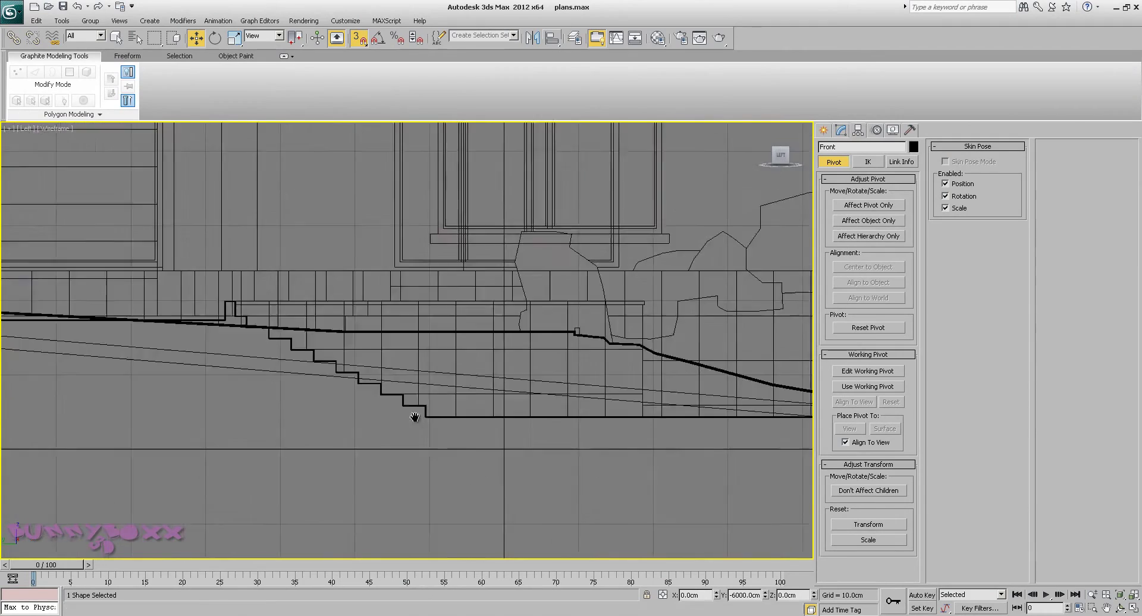
scroll(369, 342, "down", 5)
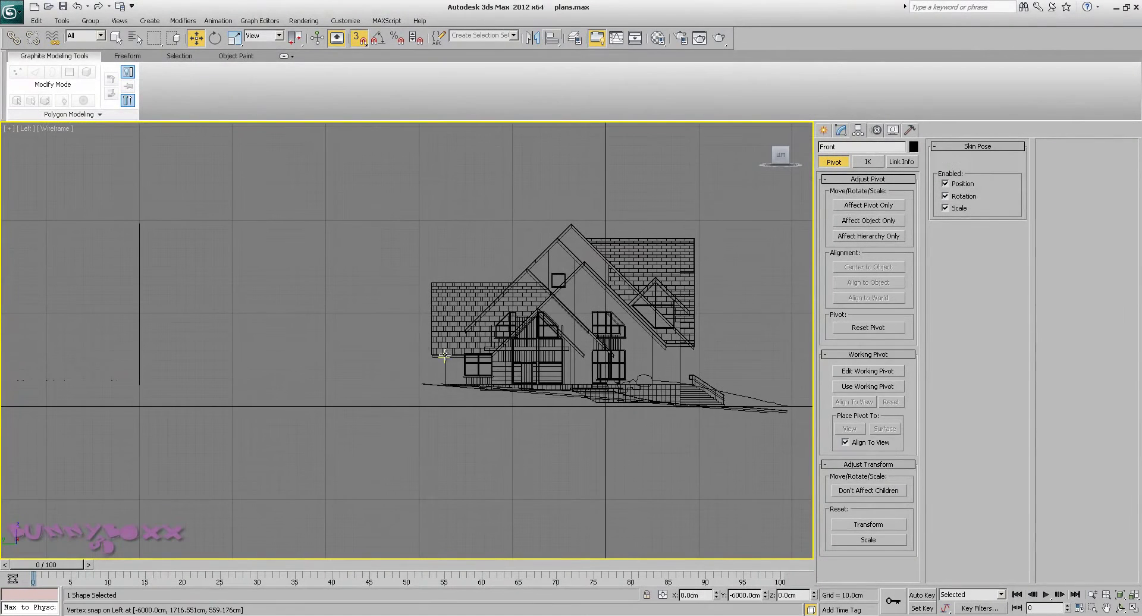
left_click(355, 46)
scroll(410, 262, "up", 10)
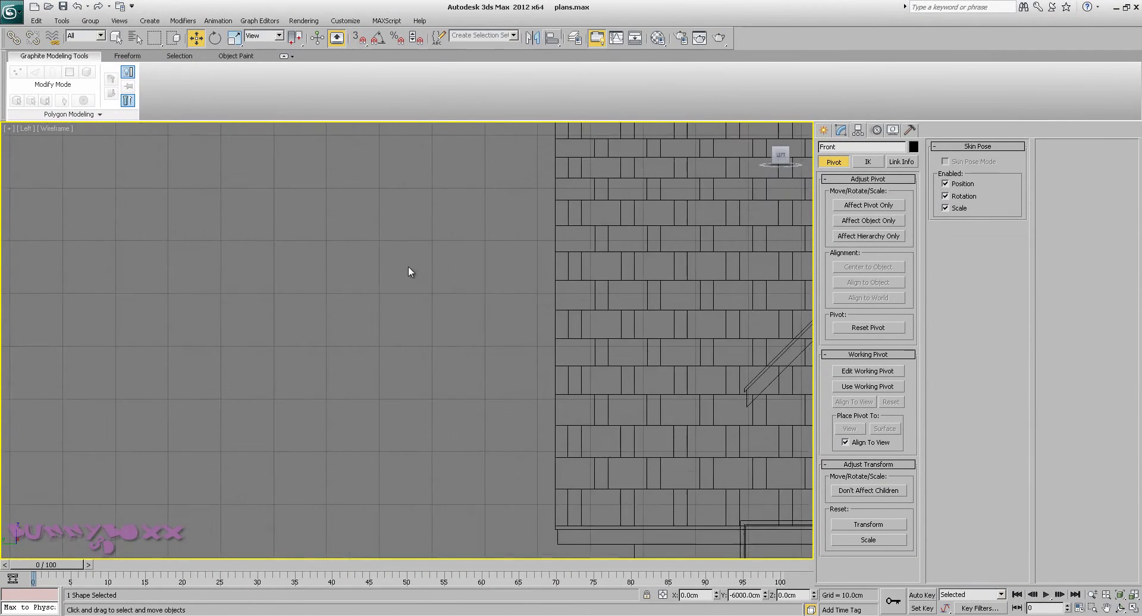
middle_click_drag(525, 296, 108, 293)
middle_click_drag(809, 293, 603, 293)
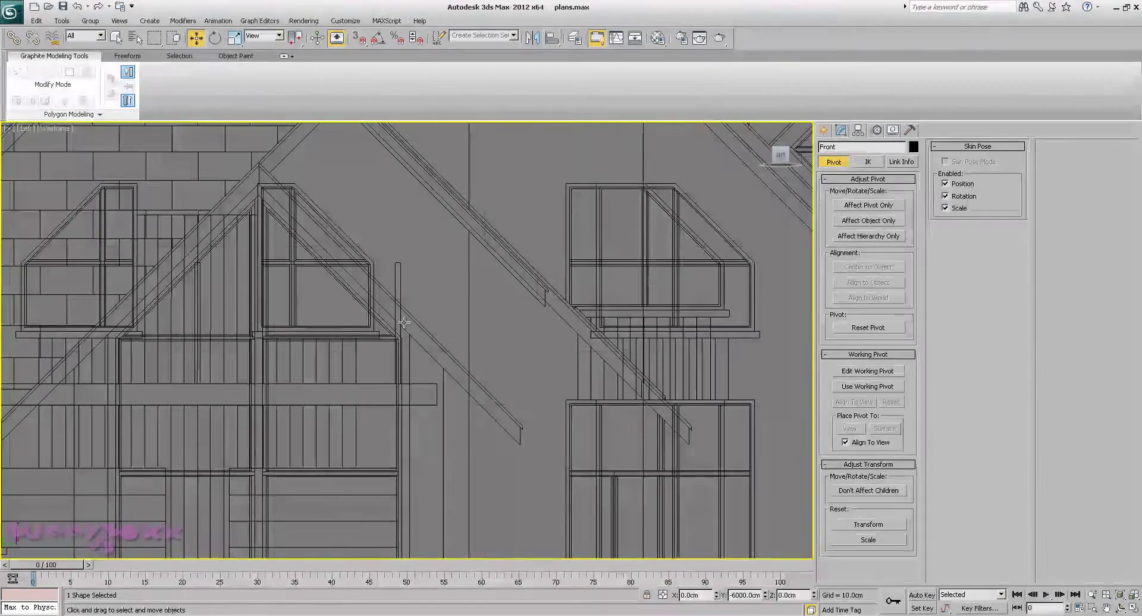
middle_click_drag(300, 329, 402, 323)
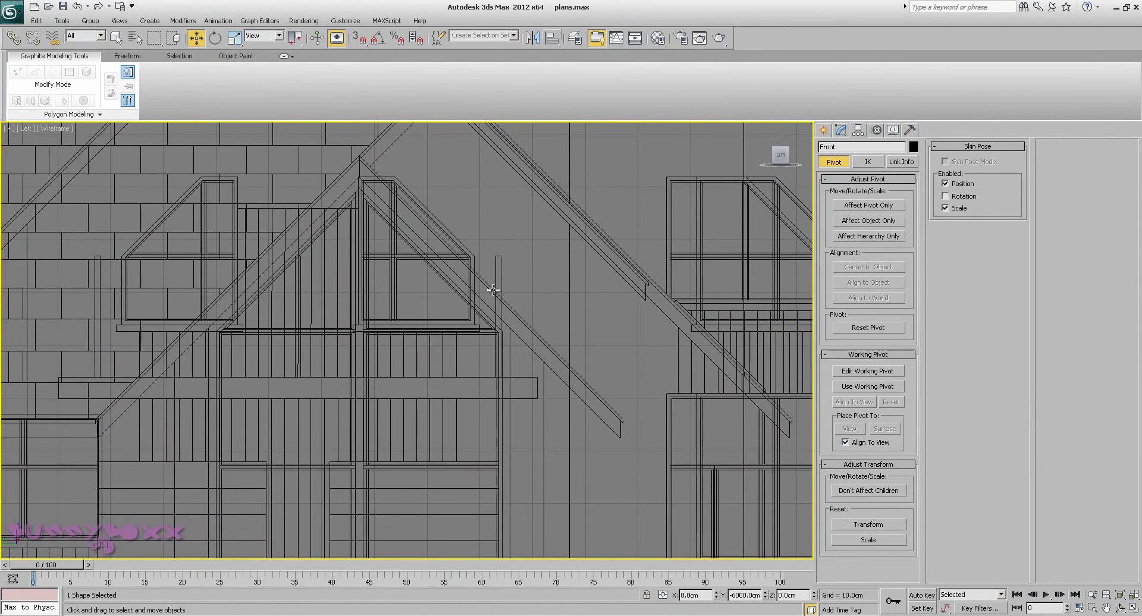
left_click(487, 296)
Examine how the Left elevation's windows, roof eaves and stairs line up with the Right elevation in the left view.
middle_click_drag(601, 331, 229, 290)
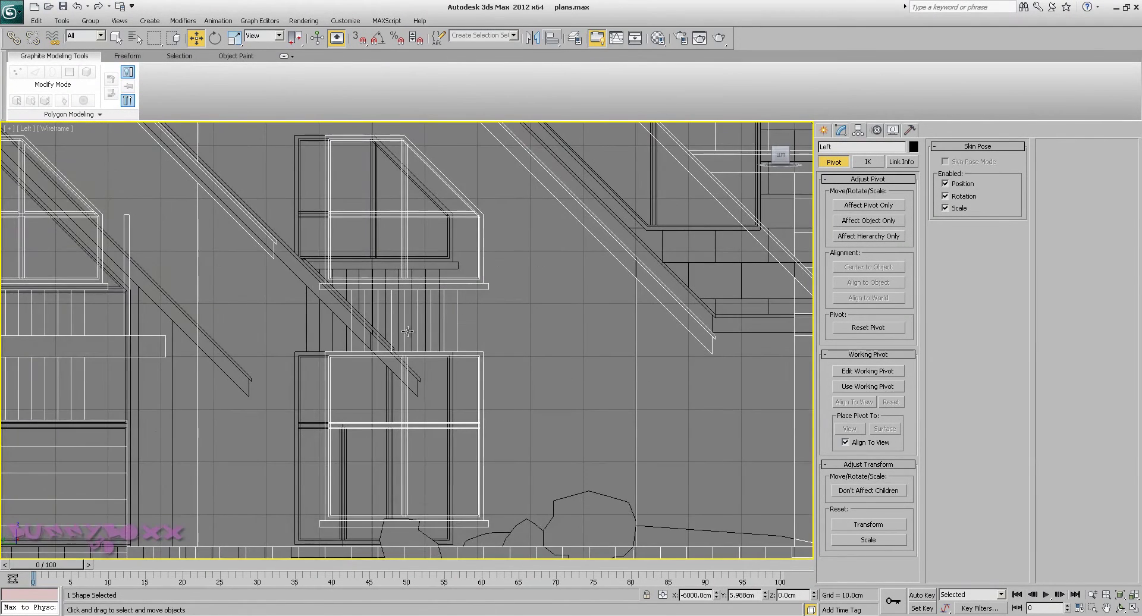
middle_click_drag(612, 305, 245, 275)
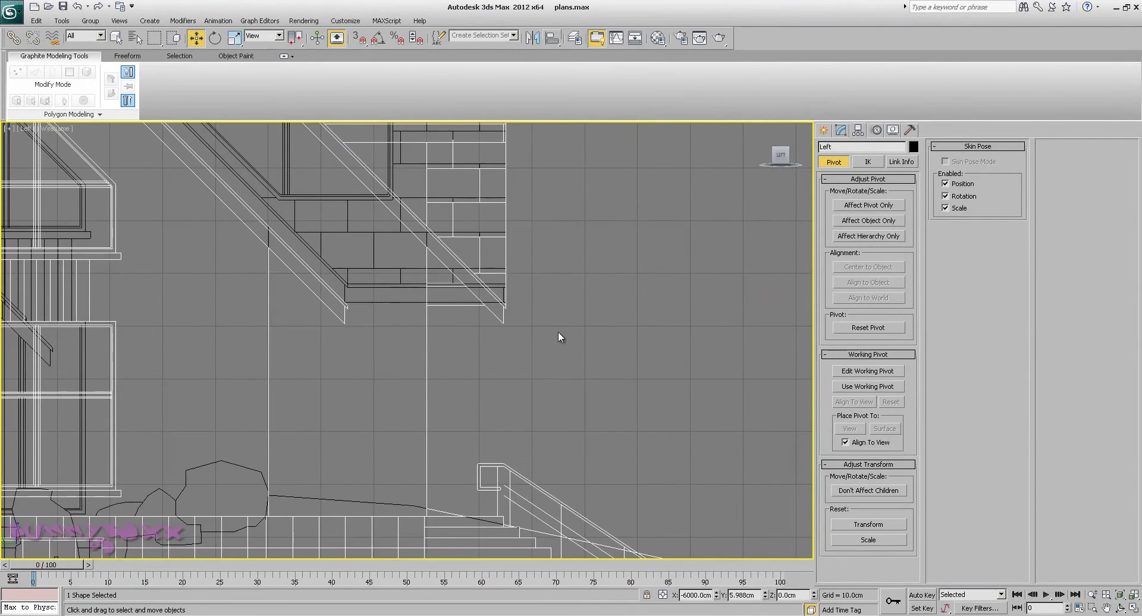
middle_click_drag(539, 270, 504, 245)
middle_click_drag(555, 424, 526, 235)
scroll(504, 232, "down", 3)
middle_click_drag(369, 313, 633, 319)
middle_click_drag(278, 305, 584, 349)
middle_click_drag(333, 285, 393, 503)
scroll(499, 337, "up", 6)
scroll(408, 285, "down", 3)
scroll(408, 284, "down", 2)
middle_click_drag(212, 377, 330, 305)
scroll(330, 305, "down", 7)
middle_click_drag(673, 314, 533, 302)
scroll(382, 321, "down", 6)
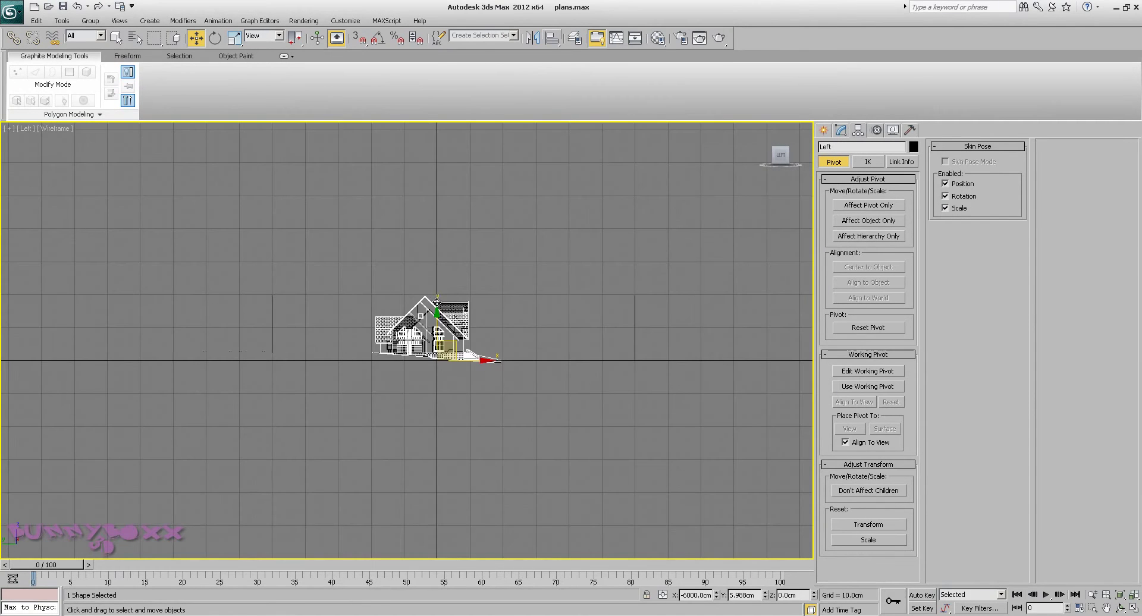
Select the five stacked plan shapes together in the top view.
key("t")
scroll(421, 339, "down", 8)
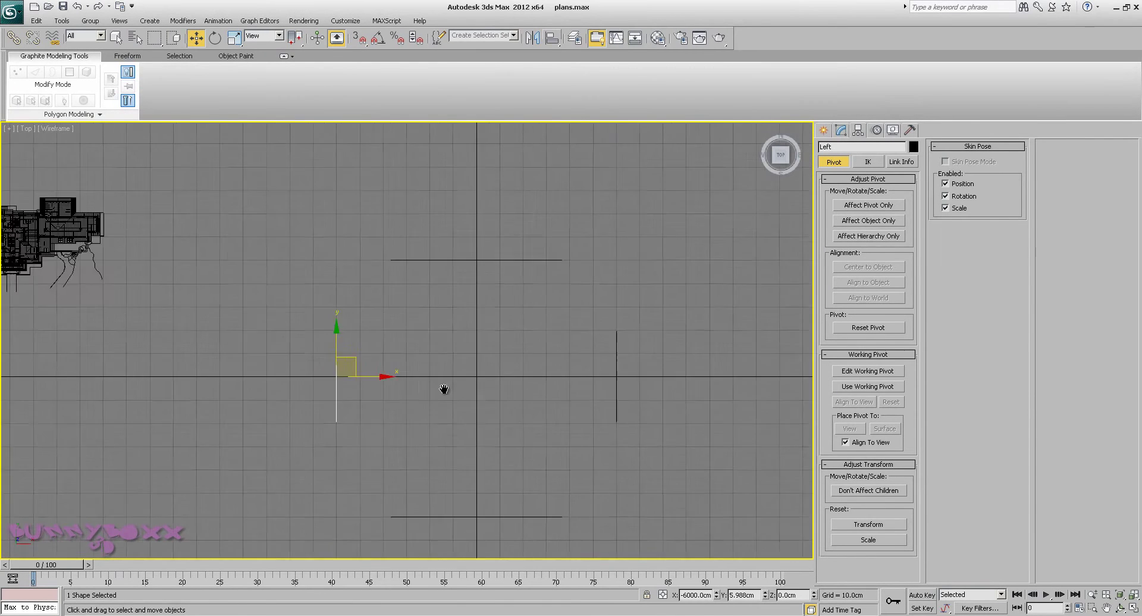
scroll(353, 351, "up", 8)
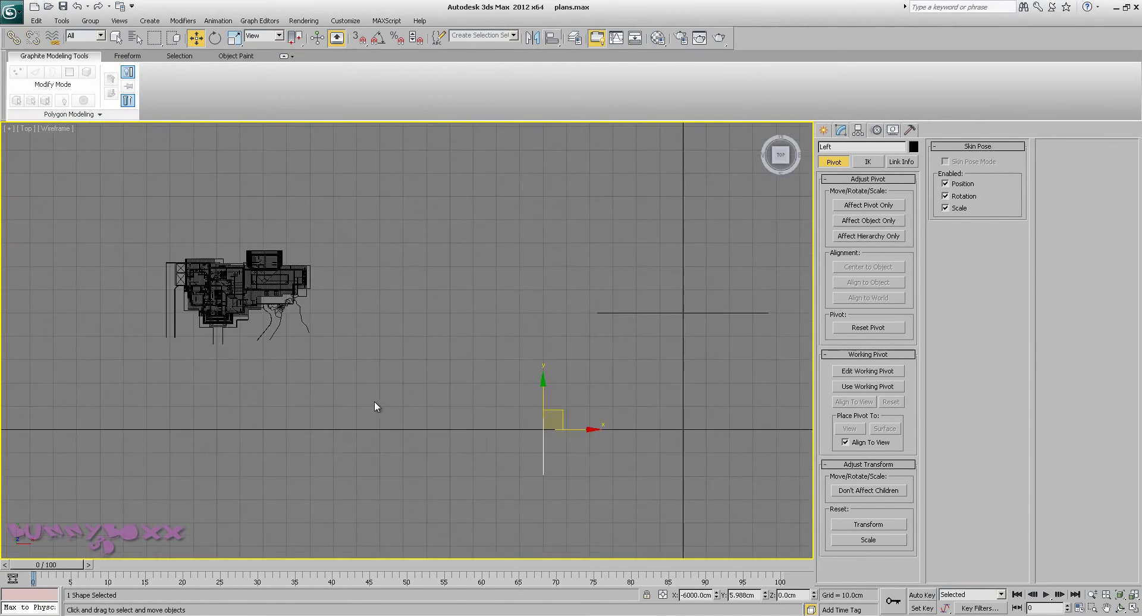
scroll(364, 399, "down", 2)
middle_click_drag(349, 406, 349, 364)
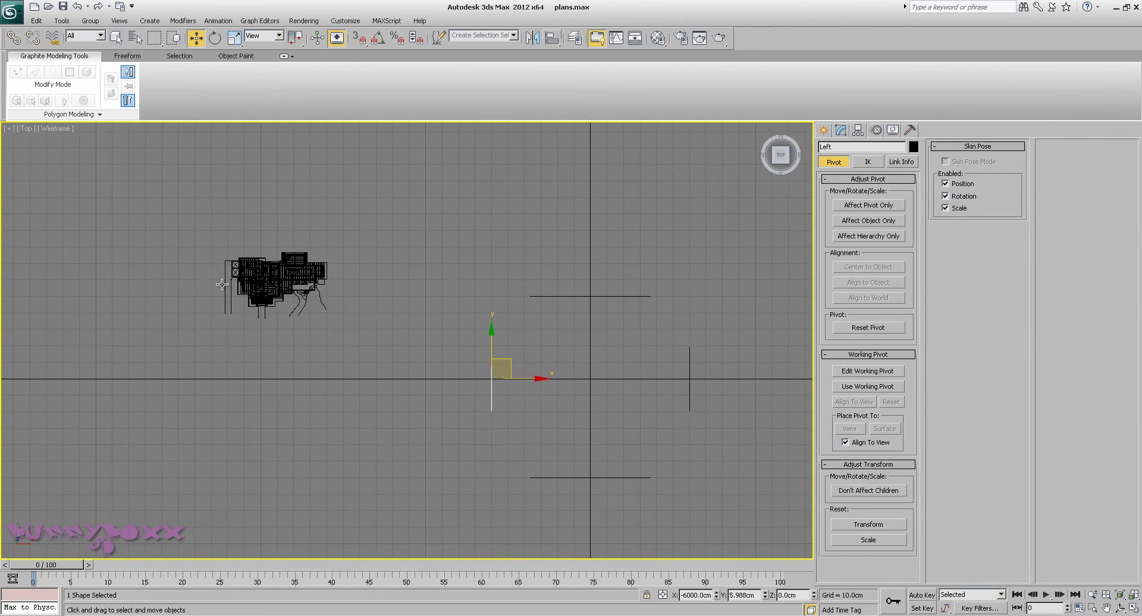
left_click_drag(342, 359, 329, 346)
middle_click_drag(328, 346, 381, 372)
scroll(380, 372, "up", 3)
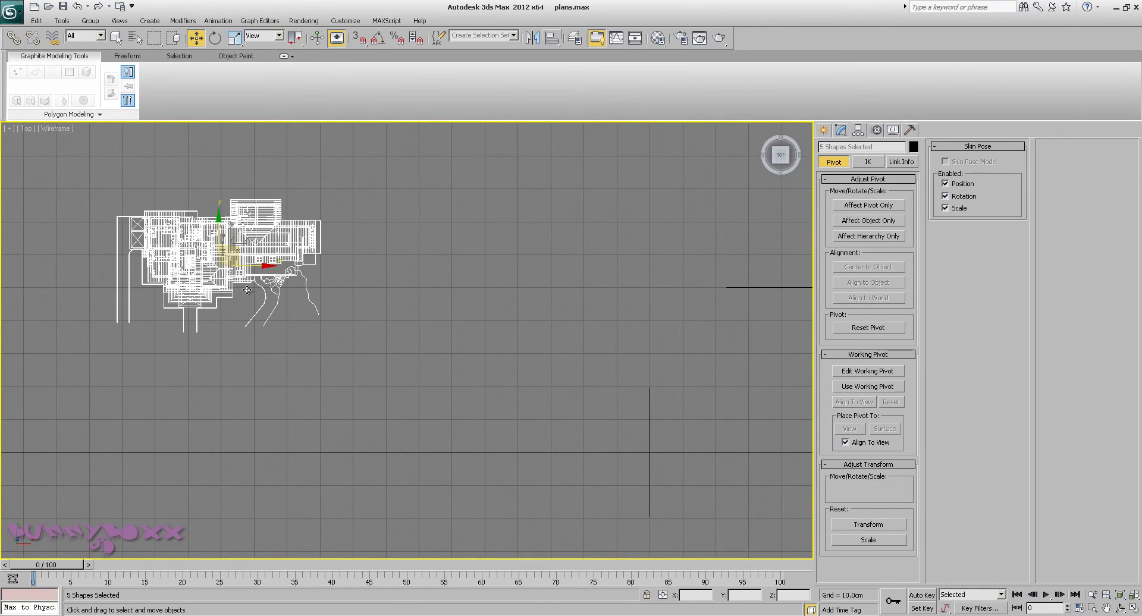
Move the five plans between the four elevations and place their shared pivot on the world origin.
left_click_drag(228, 257, 745, 454)
middle_click_drag(571, 372, 177, 245)
left_click_drag(339, 339, 454, 329)
scroll(454, 329, "up", 6)
middle_click_drag(791, 247, 421, 401)
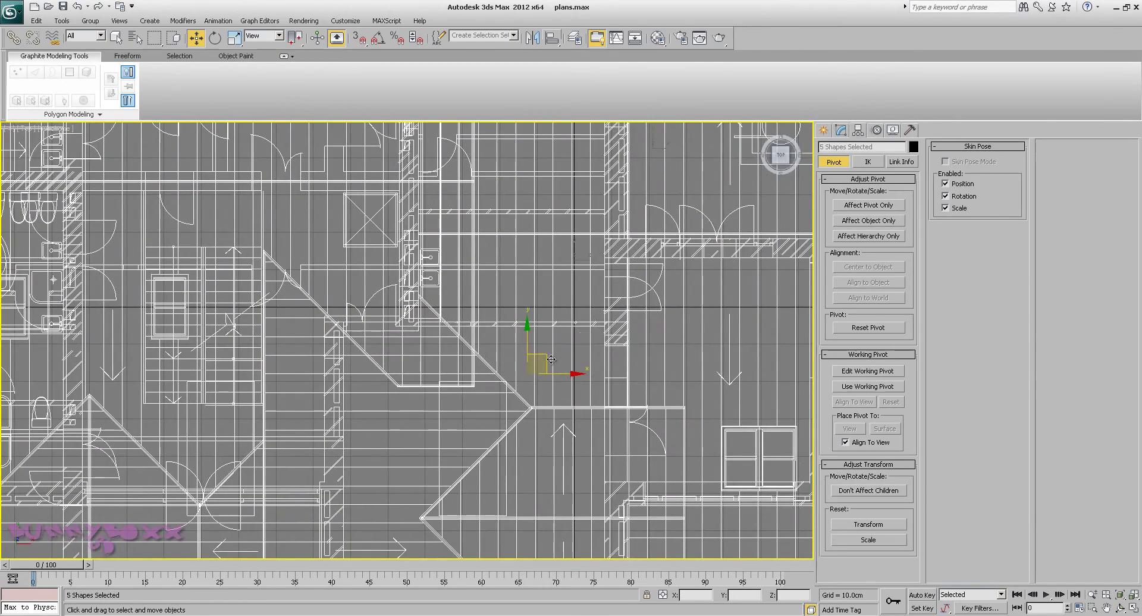
left_click_drag(536, 370, 582, 304)
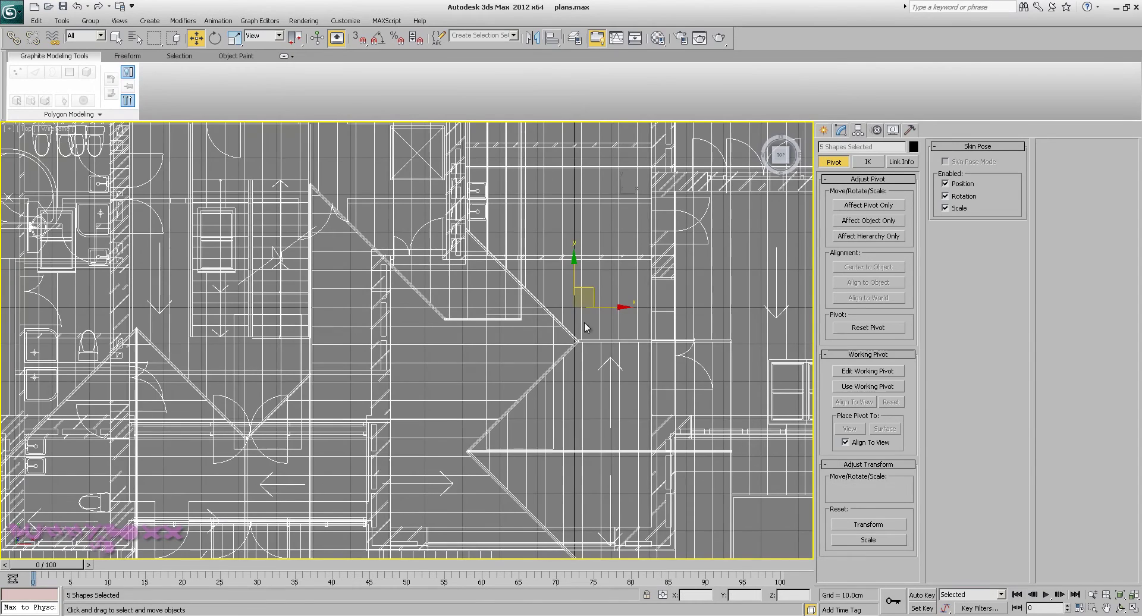
Try shifting the five plans slightly off the world origin and bring their pivot back onto it.
scroll(318, 319, "down", 3)
scroll(431, 306, "down", 5)
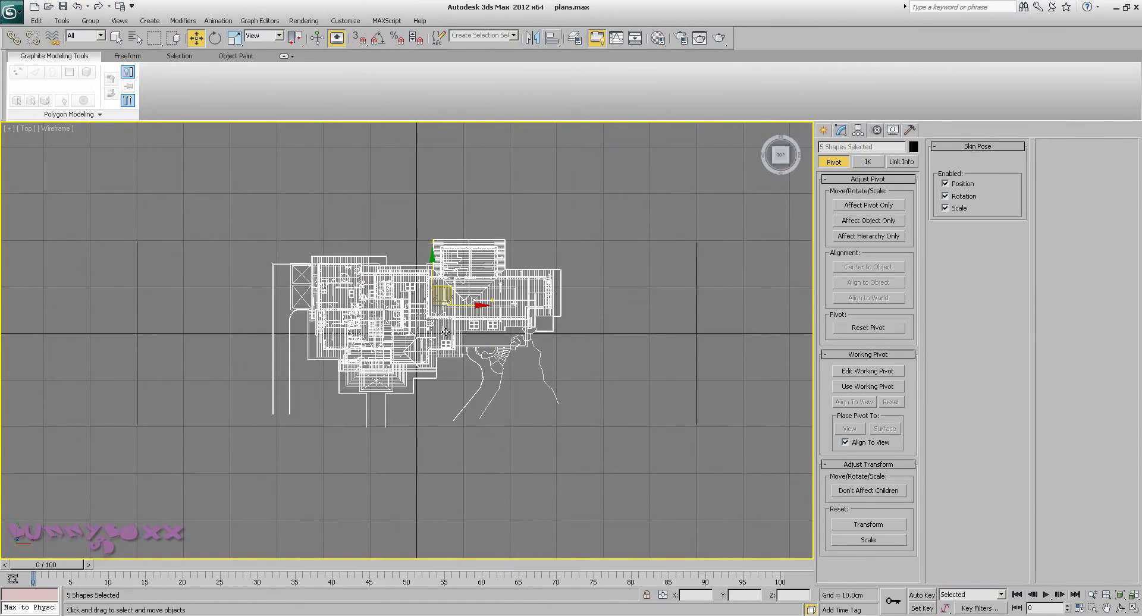
scroll(446, 335, "down", 3)
middle_click_drag(450, 320, 452, 347)
left_click(452, 349)
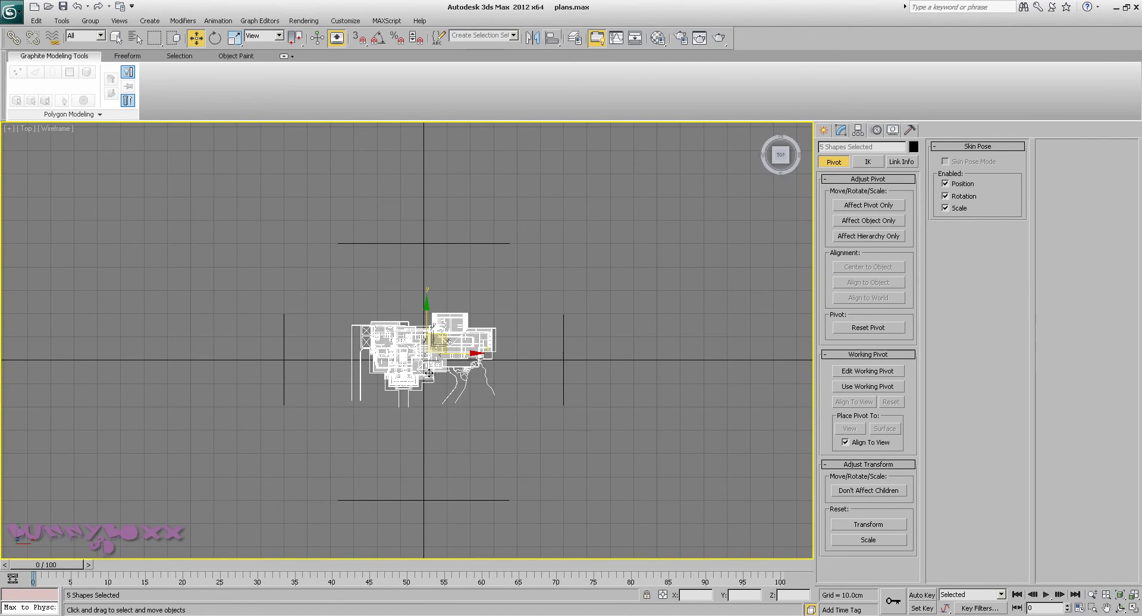
scroll(436, 368, "up", 10)
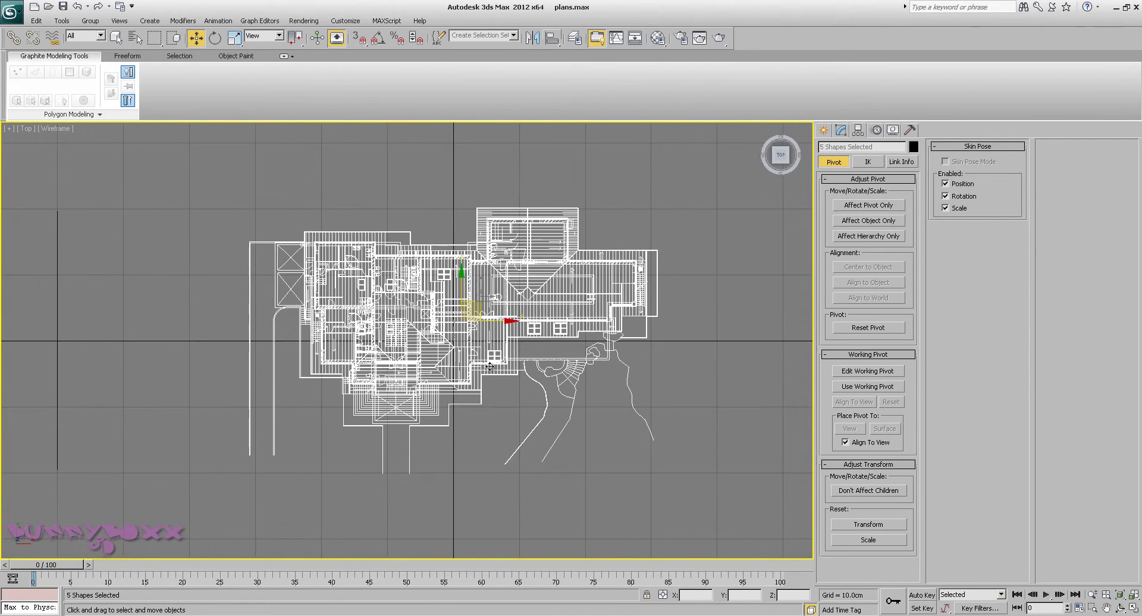
left_click(472, 341)
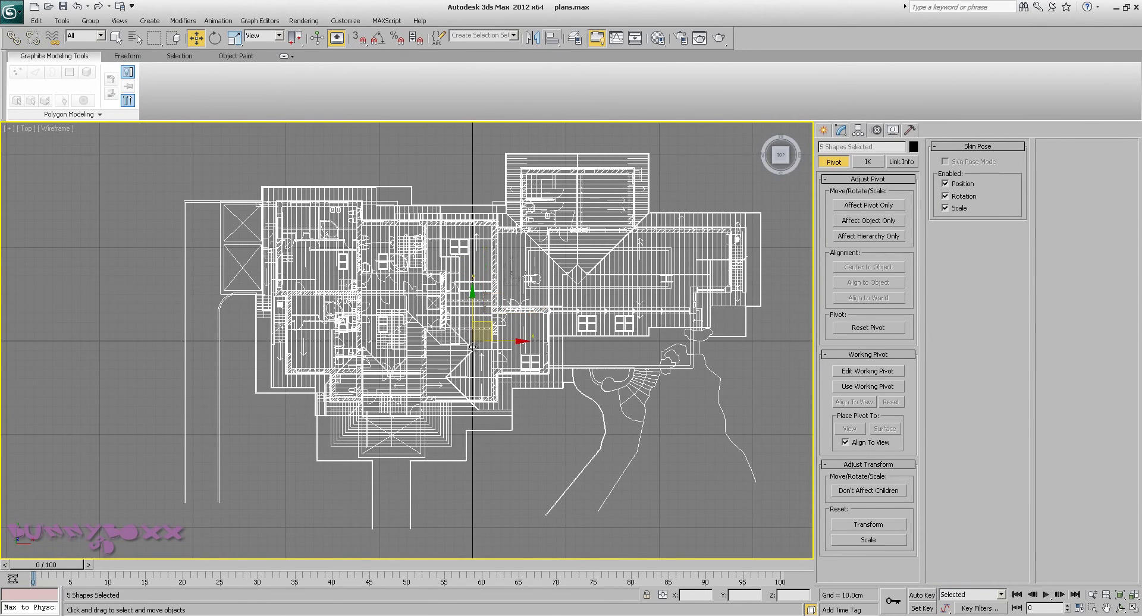
left_click(482, 314)
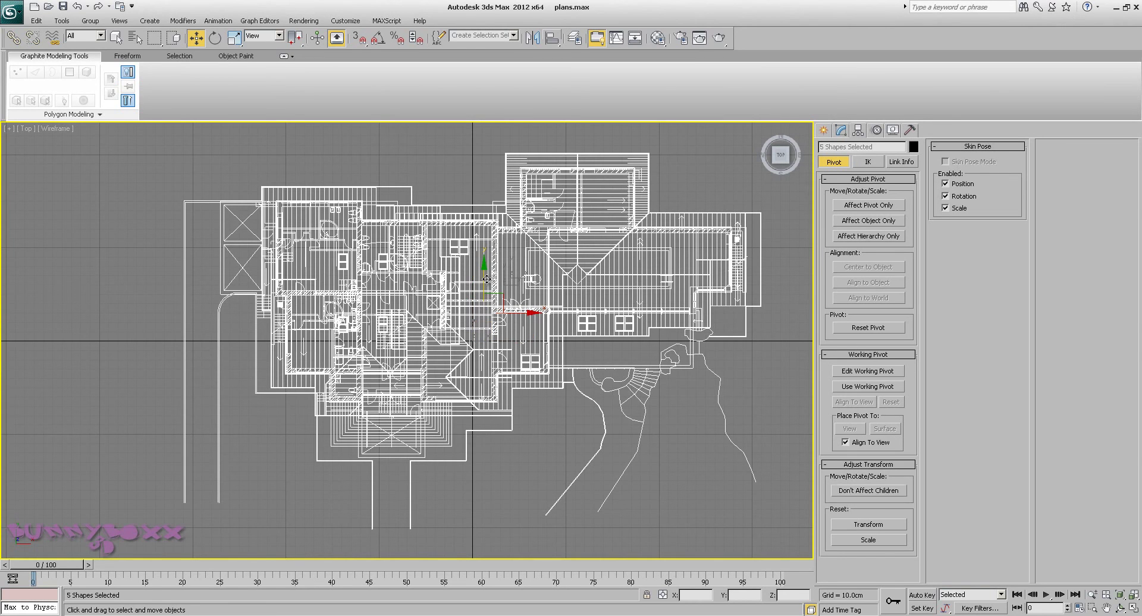
left_click_drag(493, 293, 482, 294)
left_click(431, 342)
left_click_drag(462, 336, 473, 336)
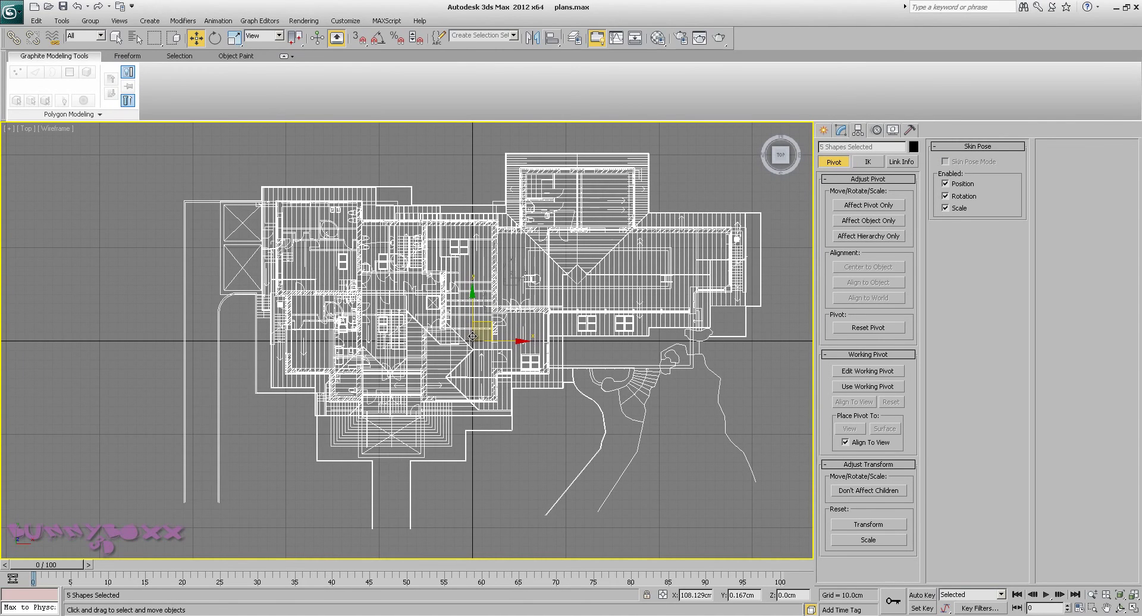
scroll(472, 337, "up", 5)
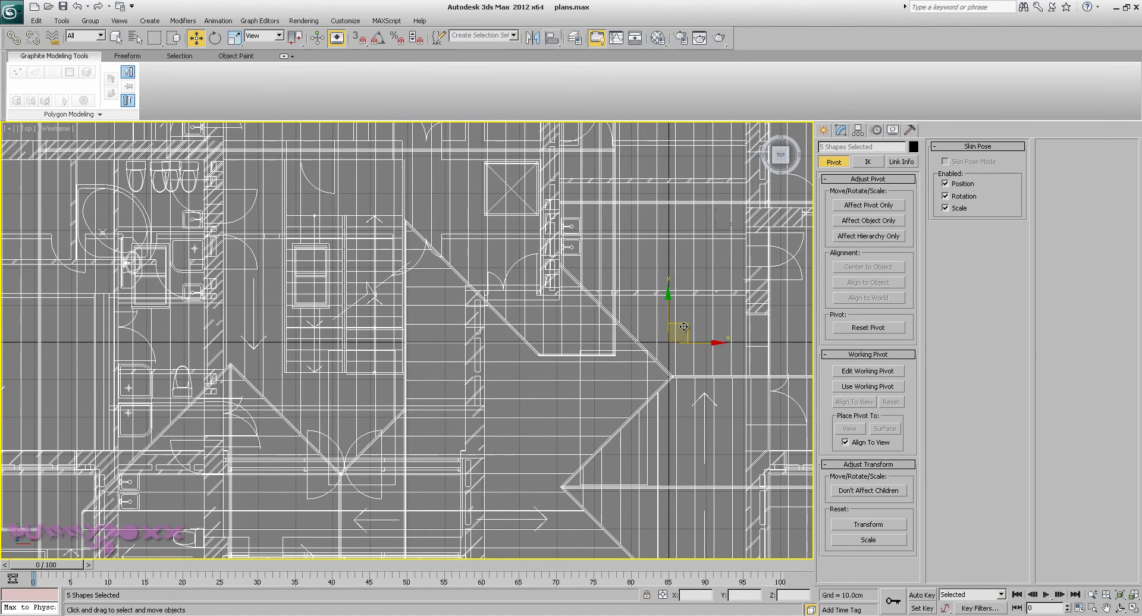
left_click_drag(684, 326, 684, 326)
middle_click_drag(614, 359, 466, 359)
scroll(467, 359, "down", 10)
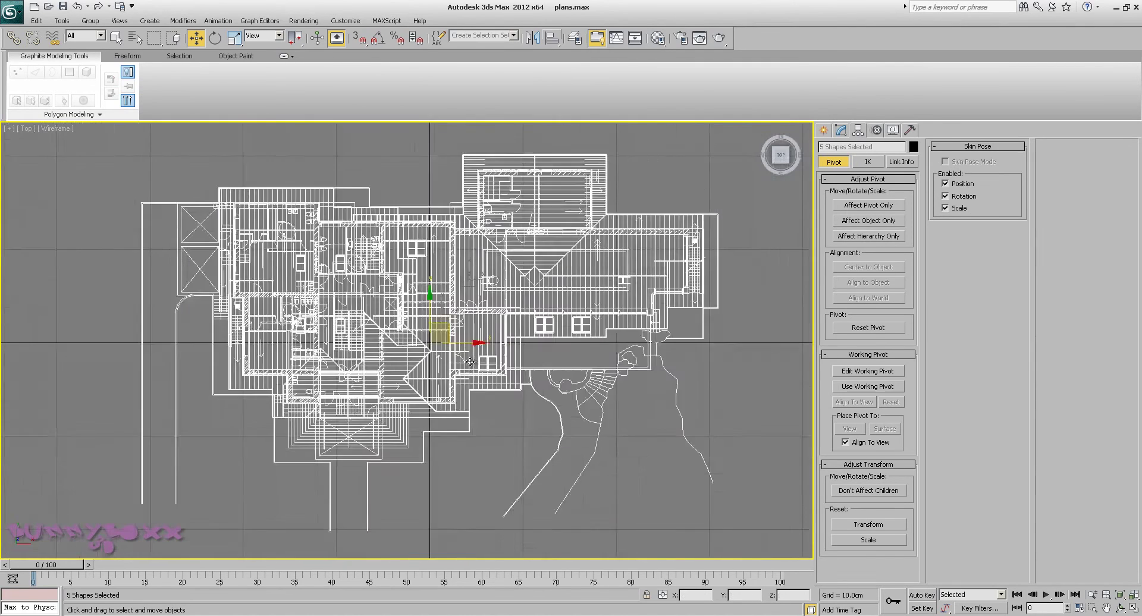
key("[")
key("[")
key("[")
key("[")
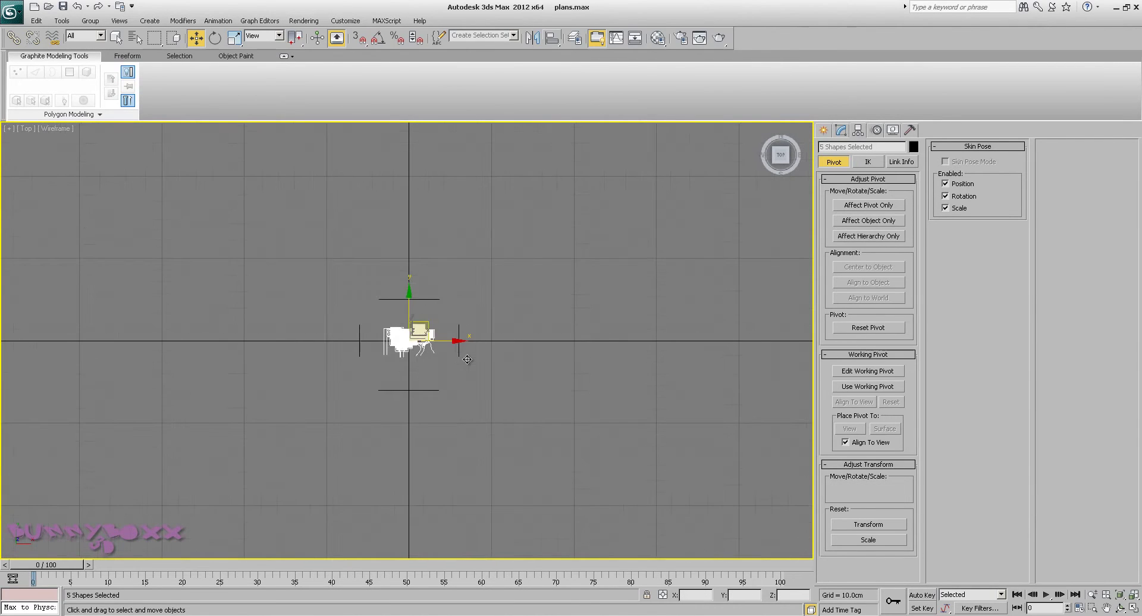
key("]")
key("]")
key("]")
key("]")
key("[")
key("[")
key("[")
key("[")
Reselect the five plans together and shift them slightly toward negative X and negative Y from the world origin.
middle_click_drag(476, 330, 527, 453)
scroll(515, 419, "down", 1)
left_click(487, 396)
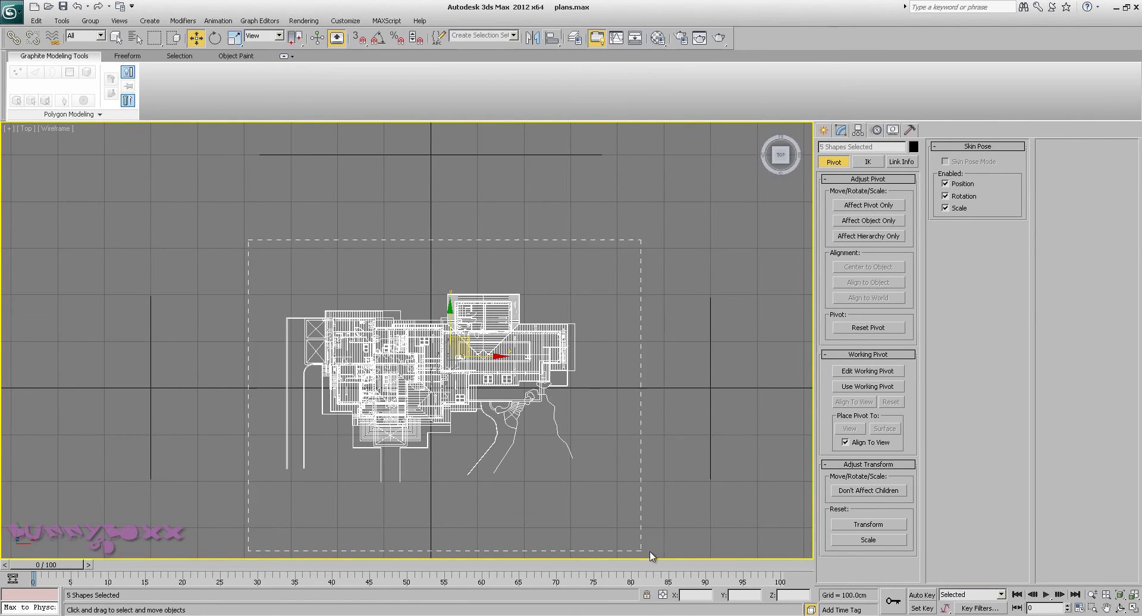
left_click_drag(649, 551, 651, 551)
middle_click_drag(613, 458, 639, 390)
scroll(632, 391, "up", 4)
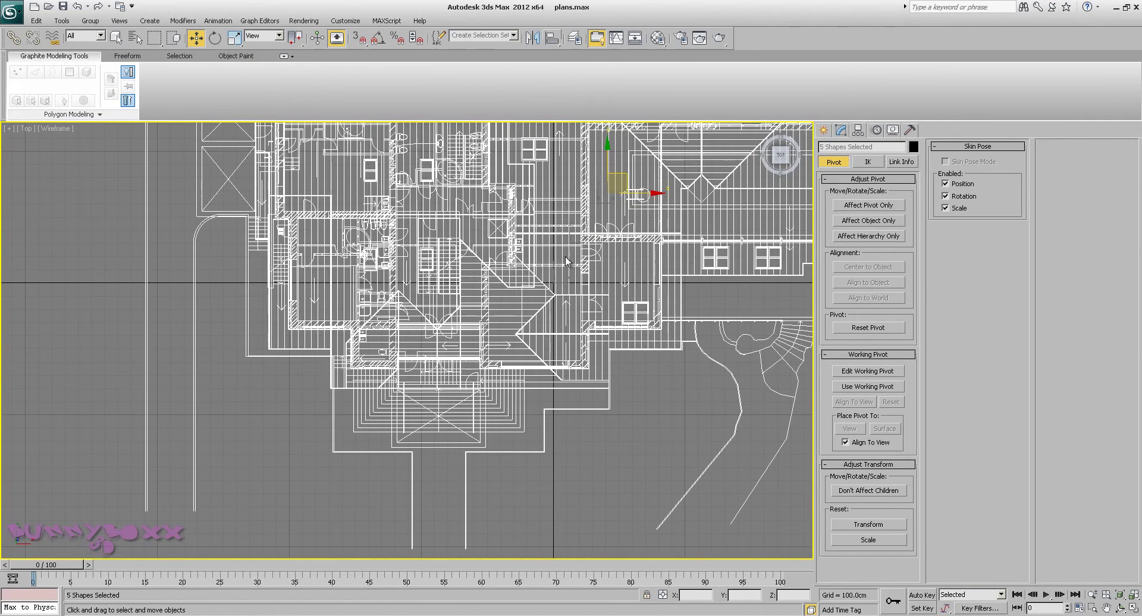
middle_click_drag(634, 298, 459, 393)
scroll(528, 367, "up", 3)
left_click_drag(460, 393, 445, 403)
scroll(446, 403, "down", 10)
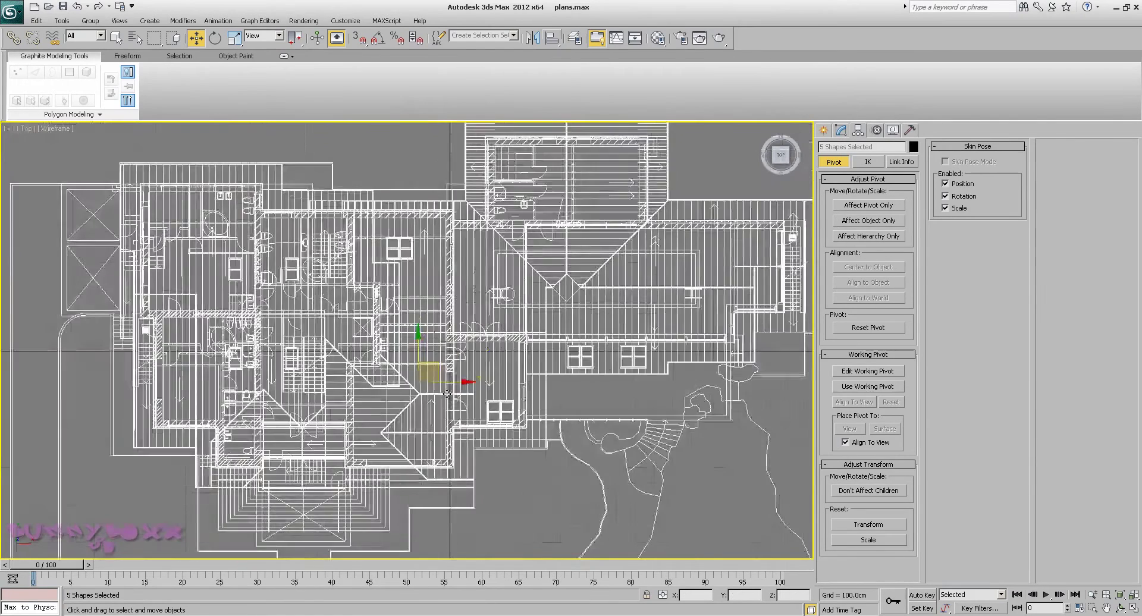
scroll(438, 373, "up", 6)
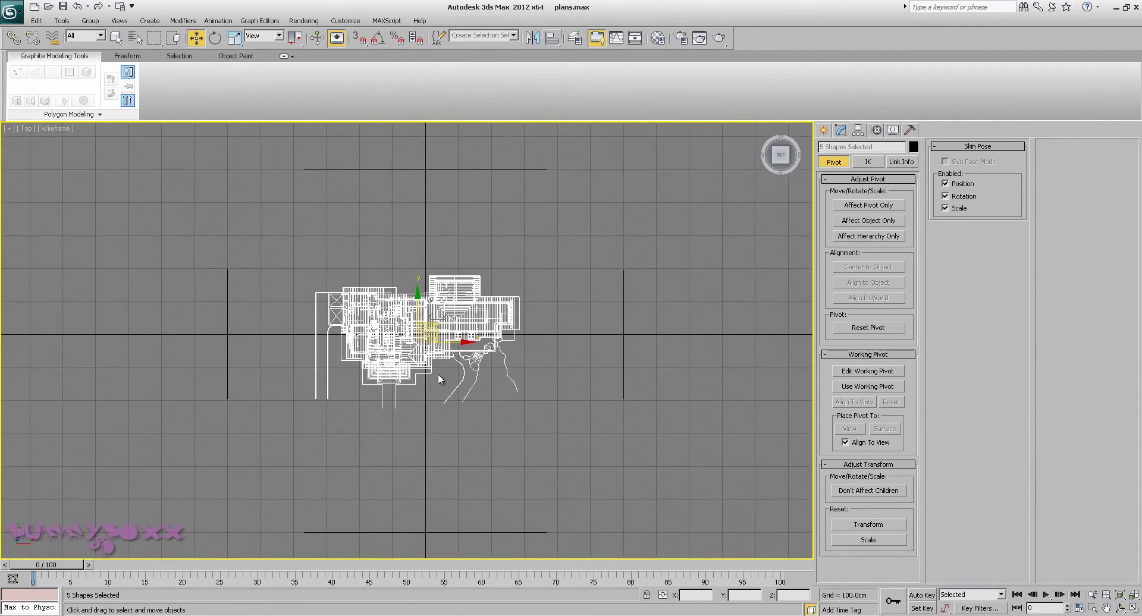
Nudge the five selected plans by about 31.6 cm toward negative X and 26.9 cm toward negative Y.
scroll(460, 365, "up", 4)
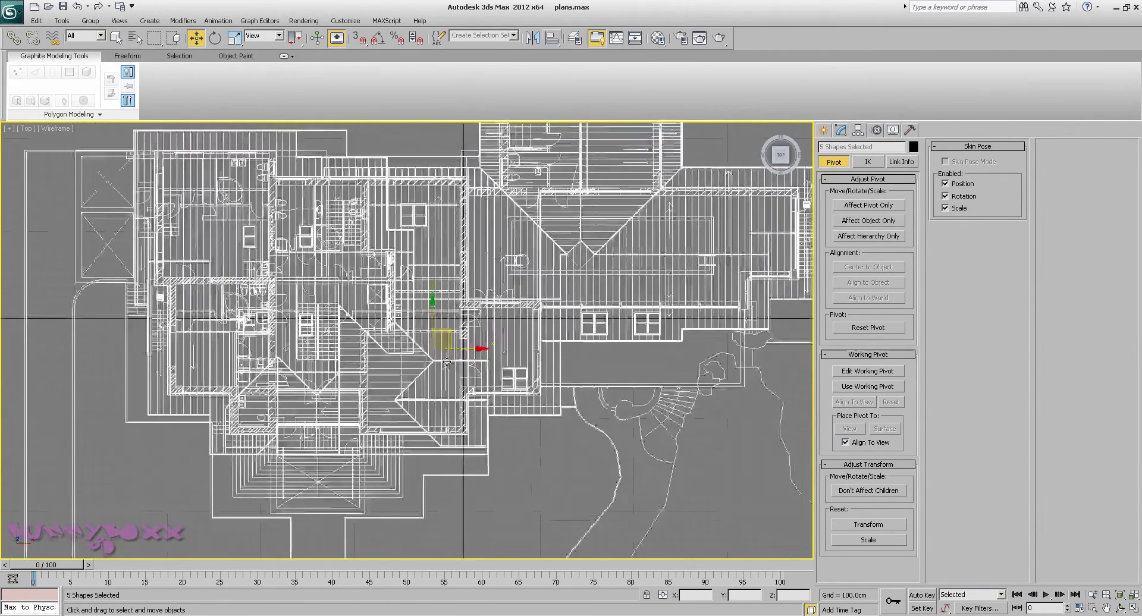
left_click_drag(449, 335, 444, 338)
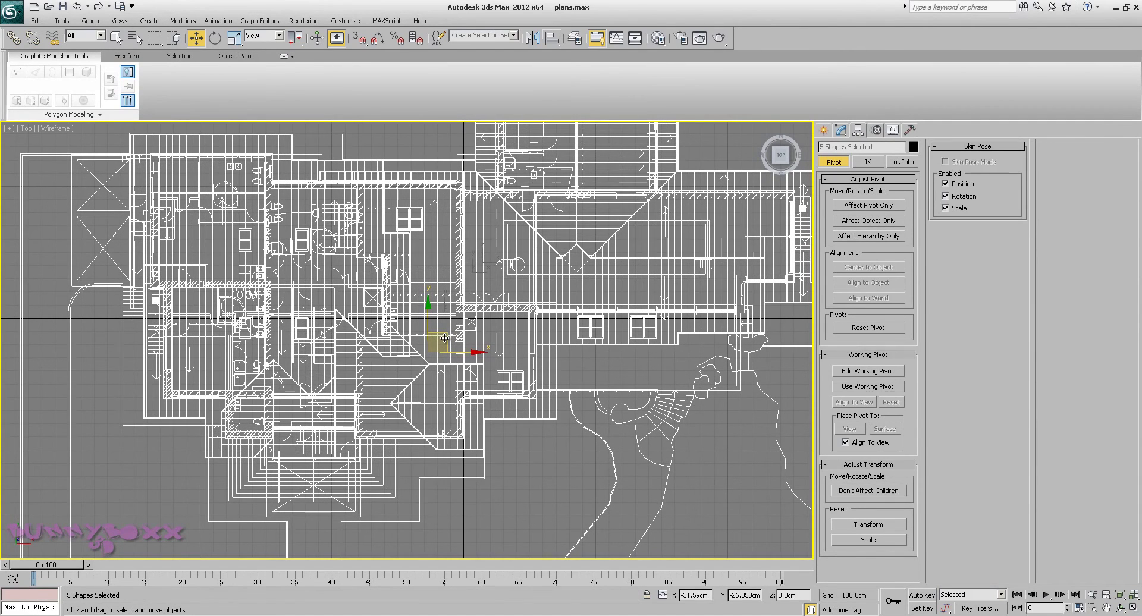
scroll(446, 341, "down", 5)
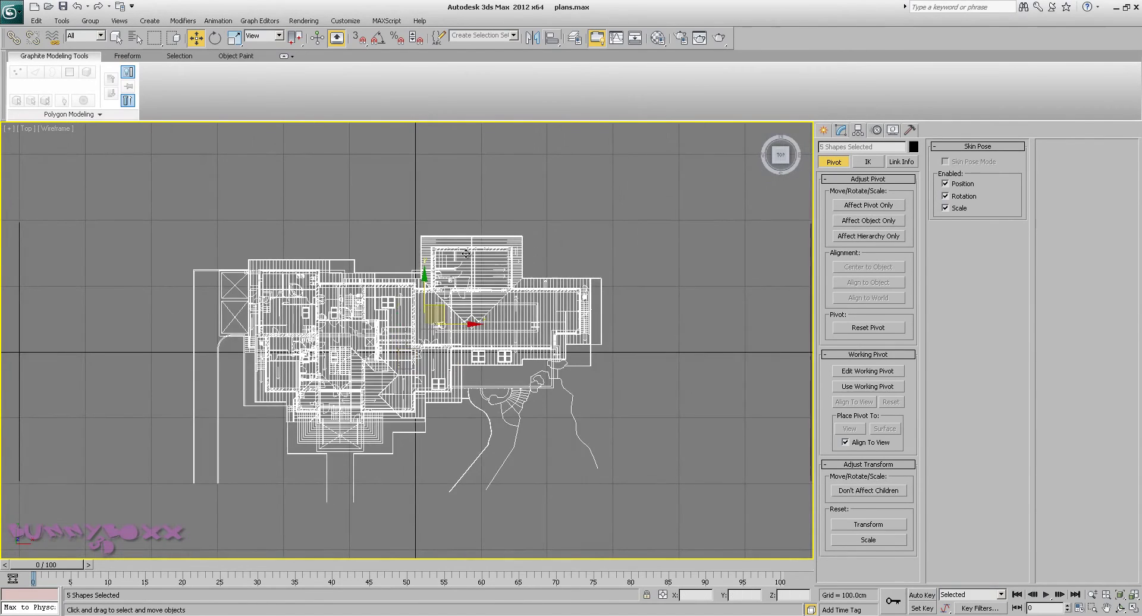
scroll(426, 368, "down", 3)
scroll(443, 250, "down", 2)
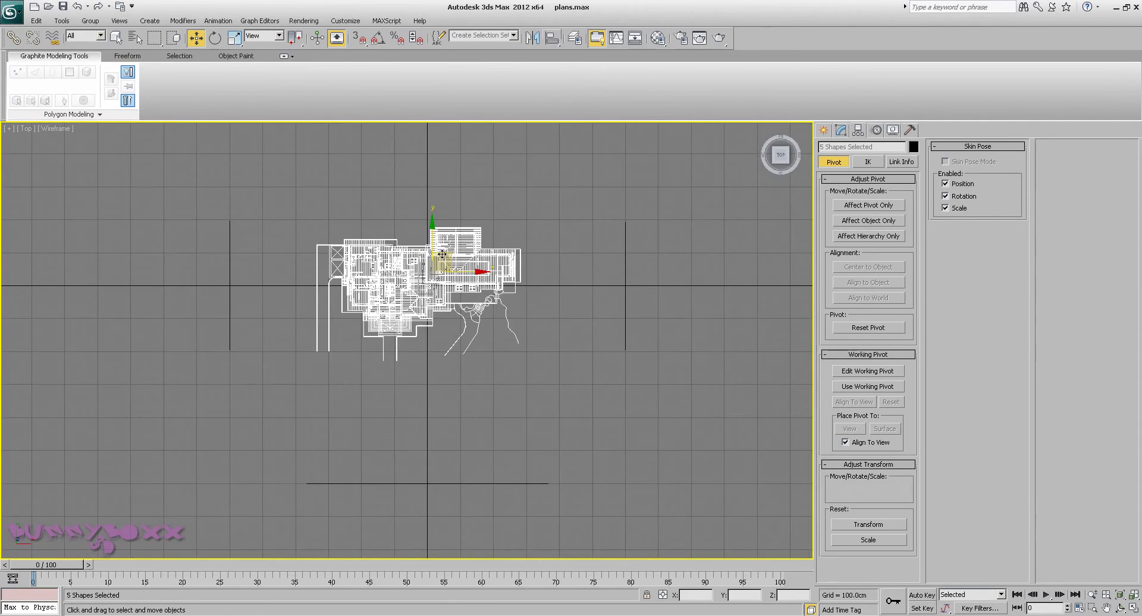
scroll(441, 353, "up", 6)
scroll(442, 352, "up", 2)
scroll(455, 366, "down", 5)
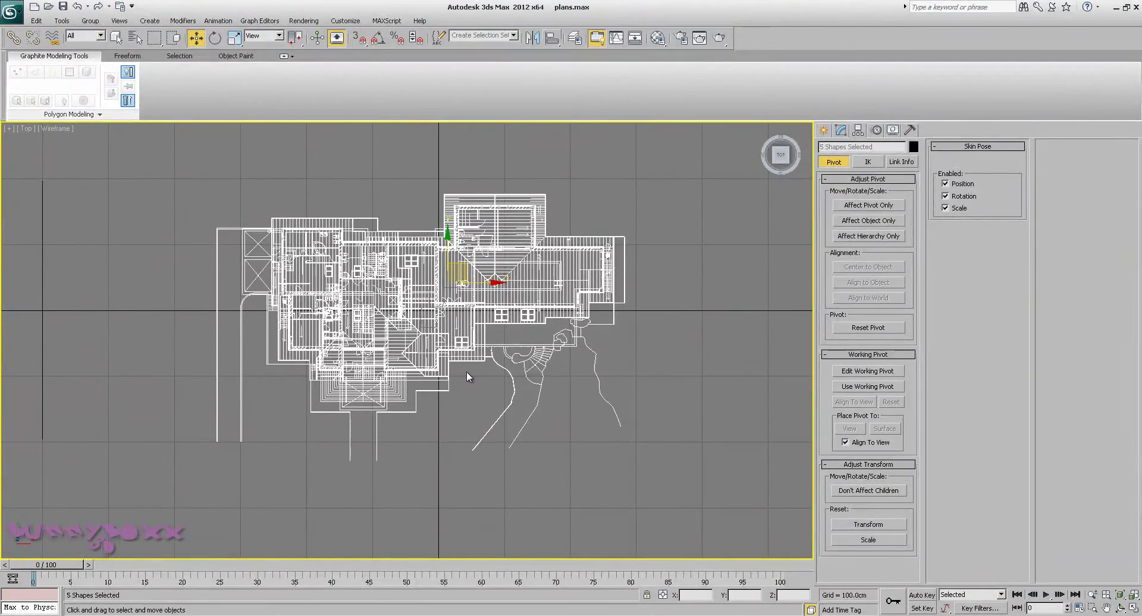
Deselect the stacked plans, select plan F1 on its own and freeze it.
left_click(466, 372)
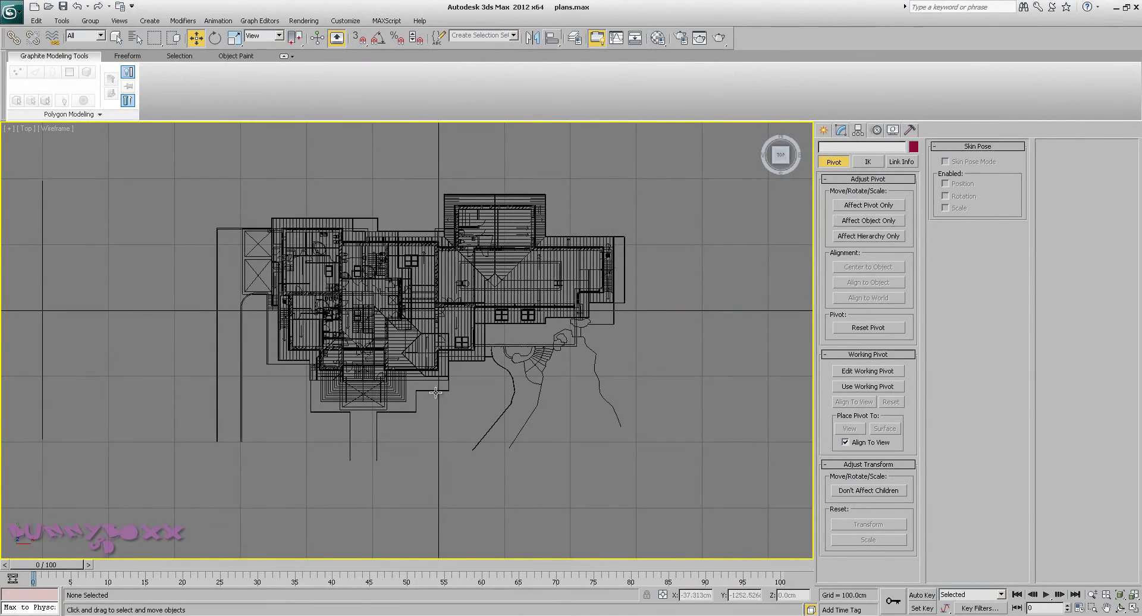
right_click(520, 360)
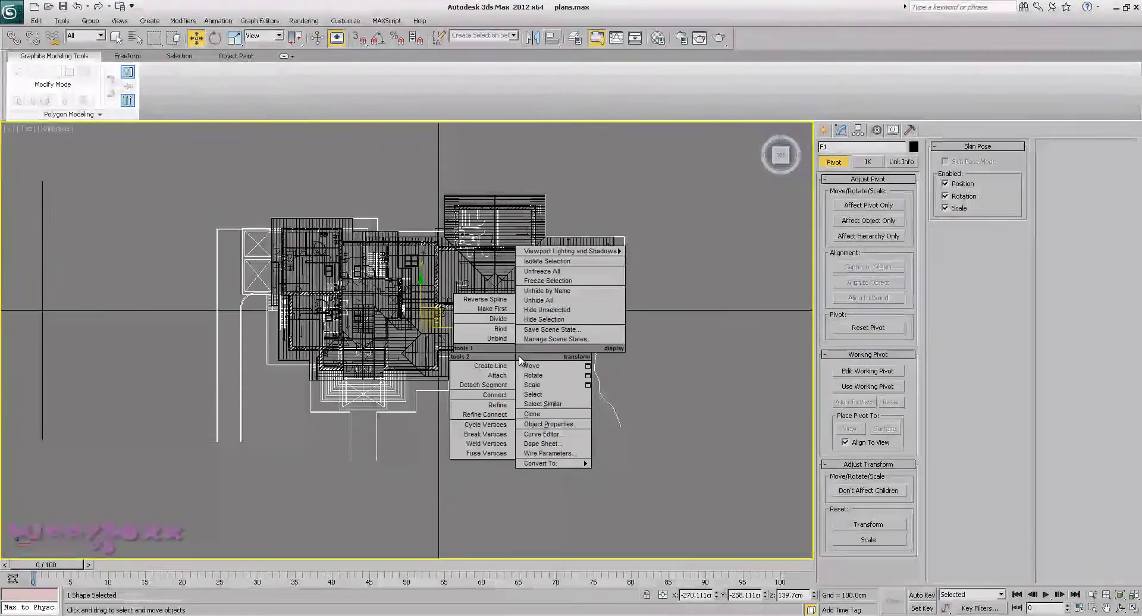
left_click(549, 281)
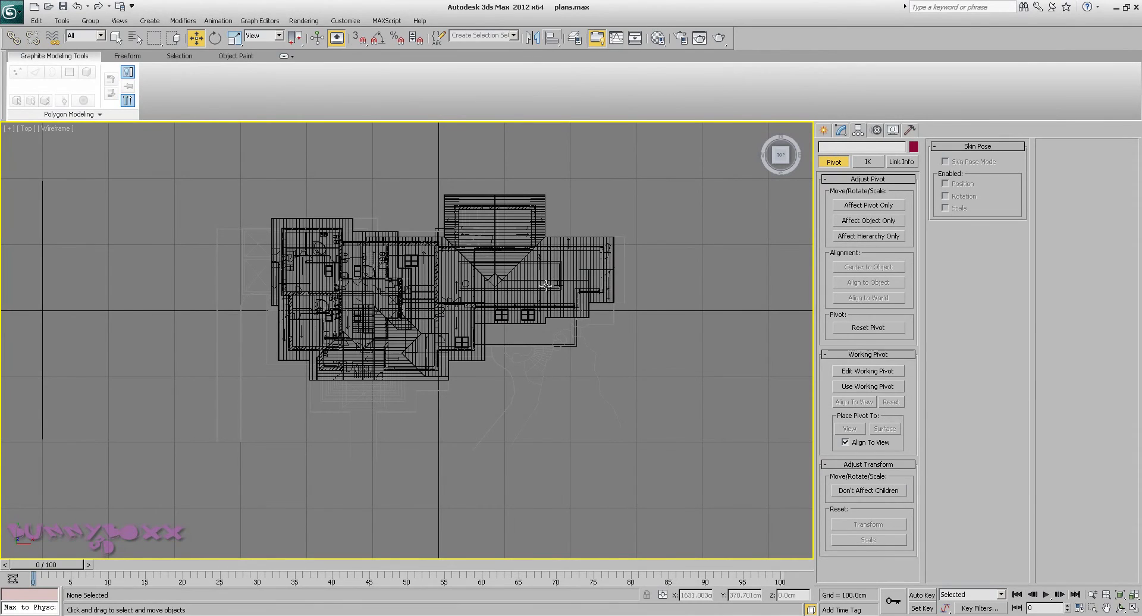
Select the other four stacked plans together and hide them.
left_click_drag(658, 447, 659, 448)
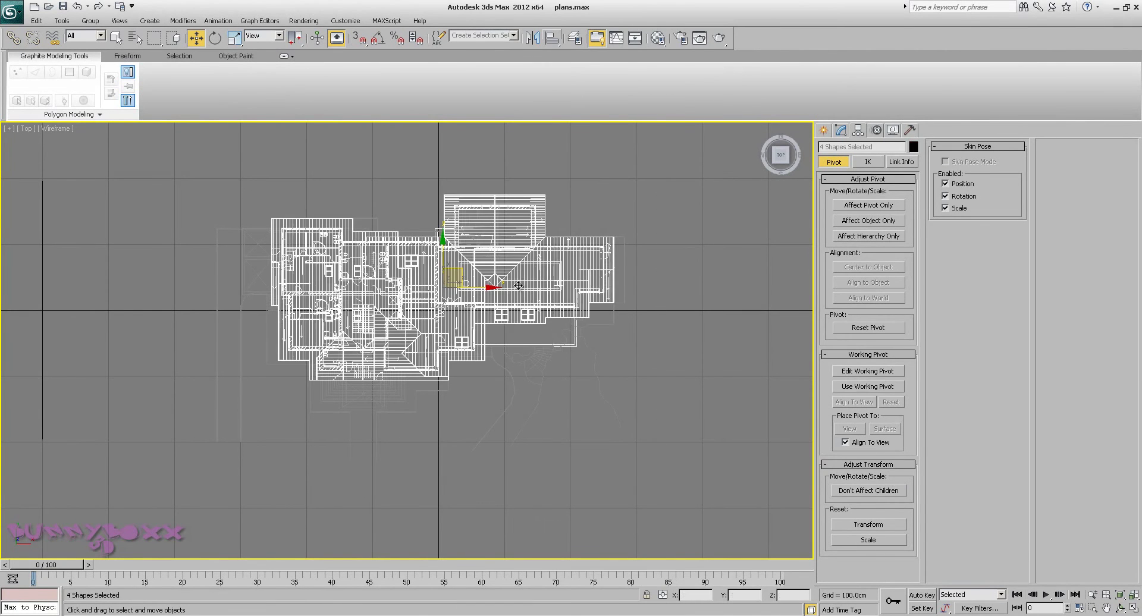
right_click(542, 264)
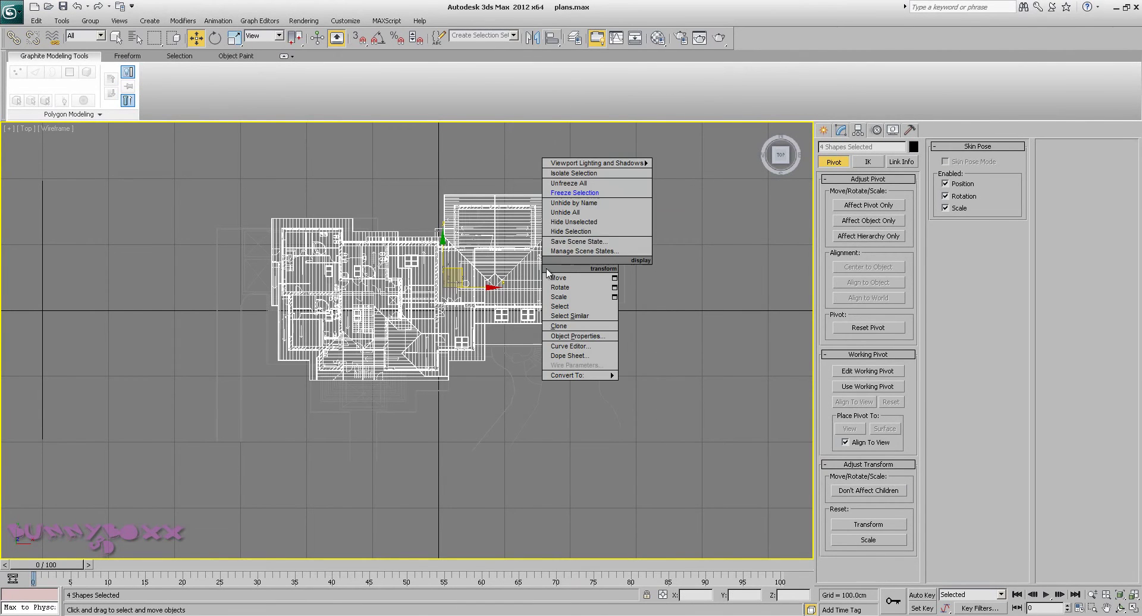
left_click(592, 232)
Unfreeze all objects and select plan F1 again.
right_click(581, 248)
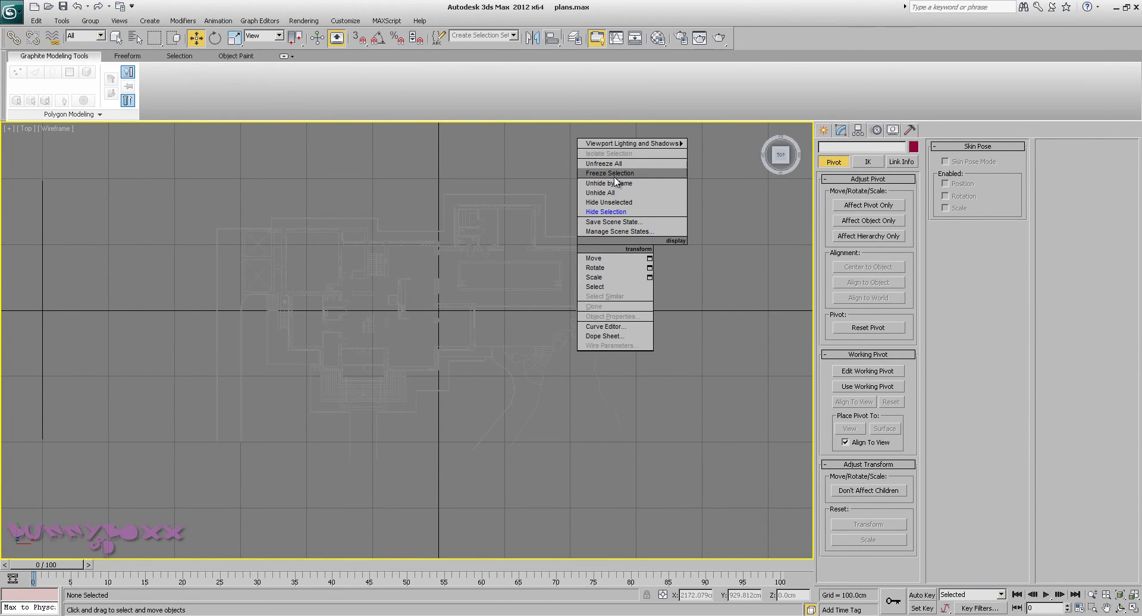
left_click(616, 162)
left_click(556, 247)
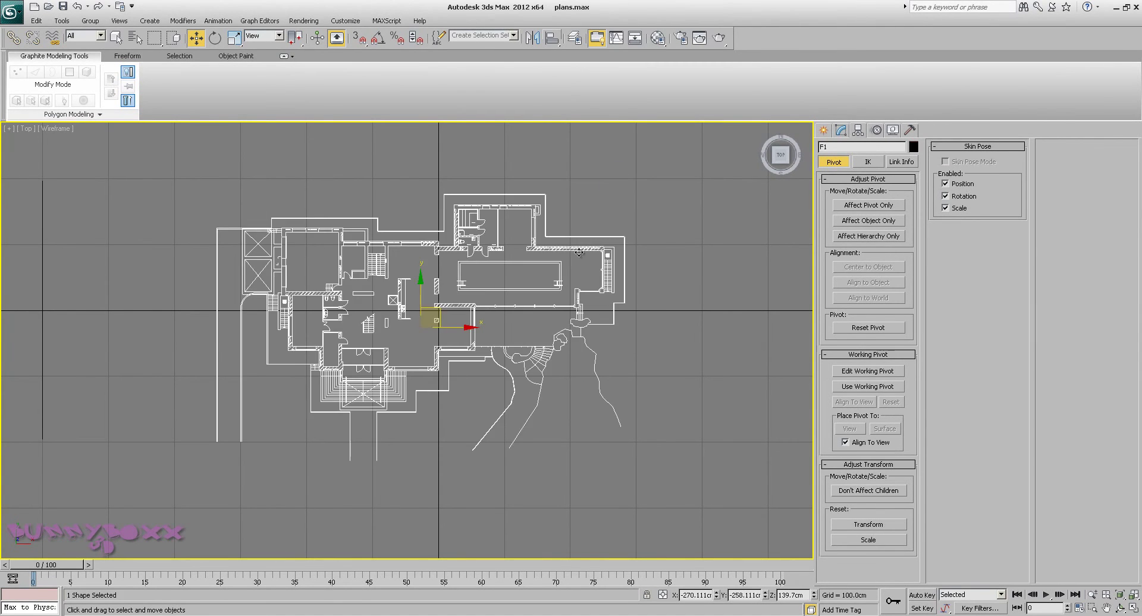
Rotate plan F1 by 90 degrees about the X axis in the perspective view, producing one upright copy with the Copy option.
scroll(358, 302, "down", 4)
scroll(383, 294, "up", 2)
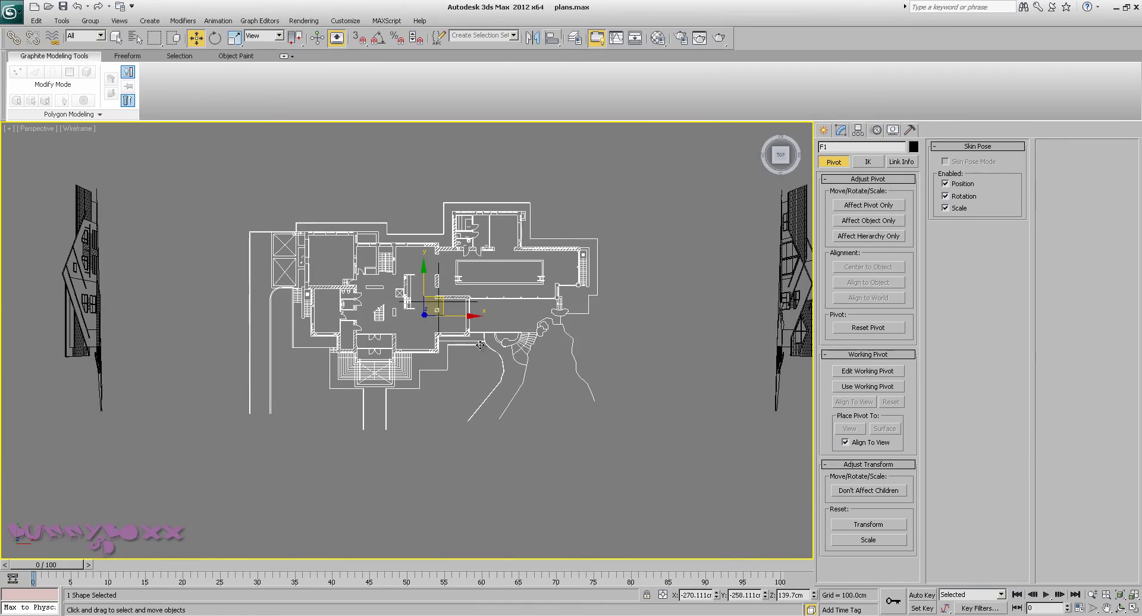
middle_click_drag(509, 387, 388, 322, "alt")
scroll(458, 310, "up", 3)
key("e")
left_click_drag(379, 309, 361, 359)
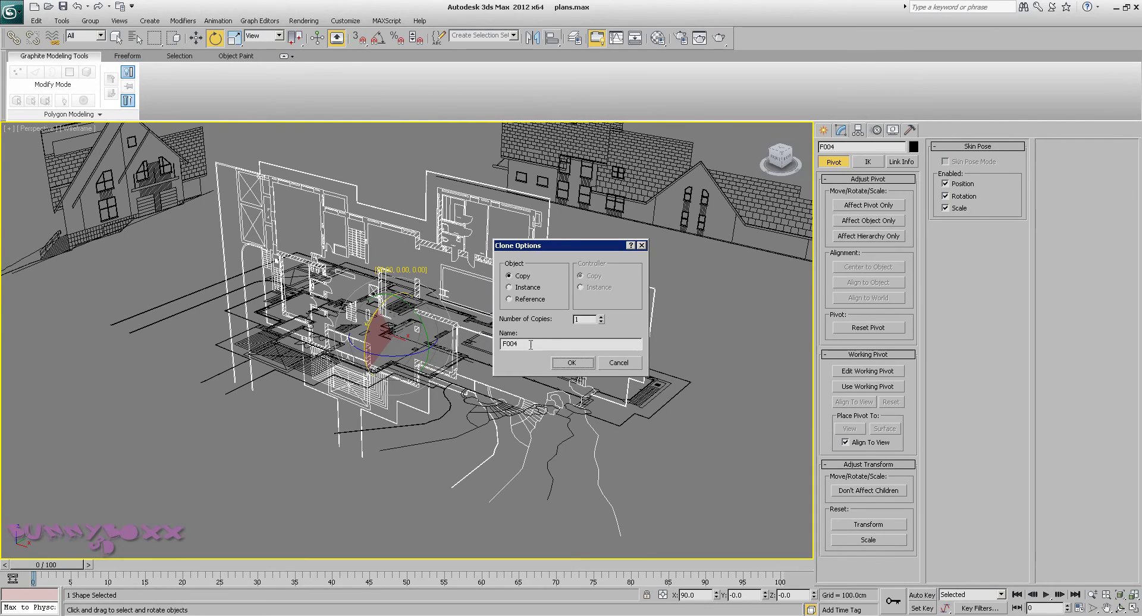
left_click(571, 363)
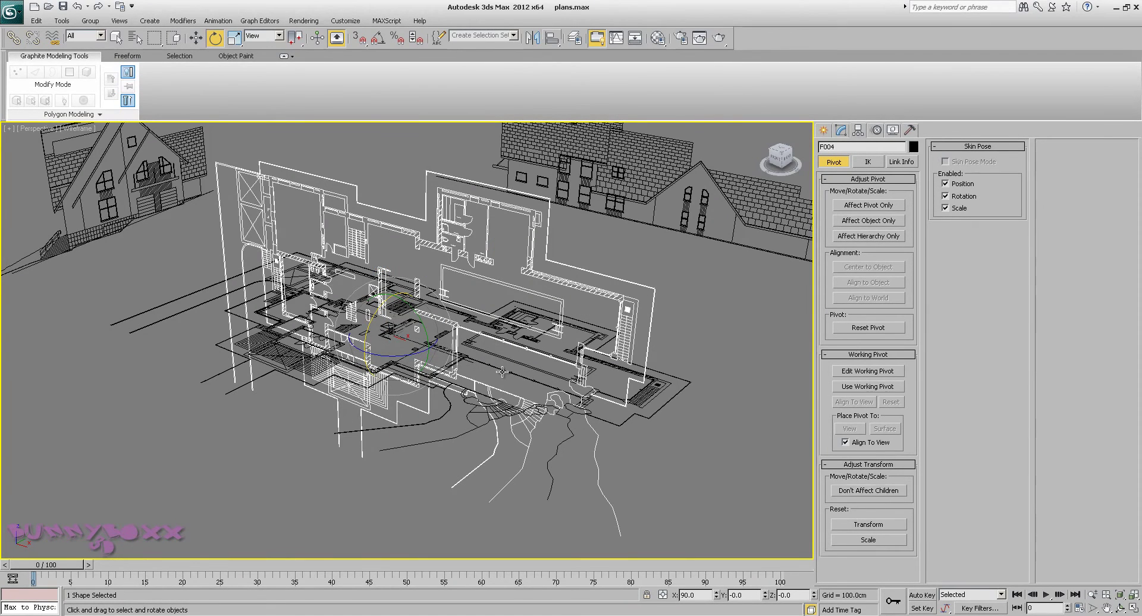
Raise the upright plan copy in the front view to about Z 1070 cm, over the elevation's entrance steps.
key("f")
middle_click_drag(502, 374, 548, 421)
scroll(522, 390, "down", 7)
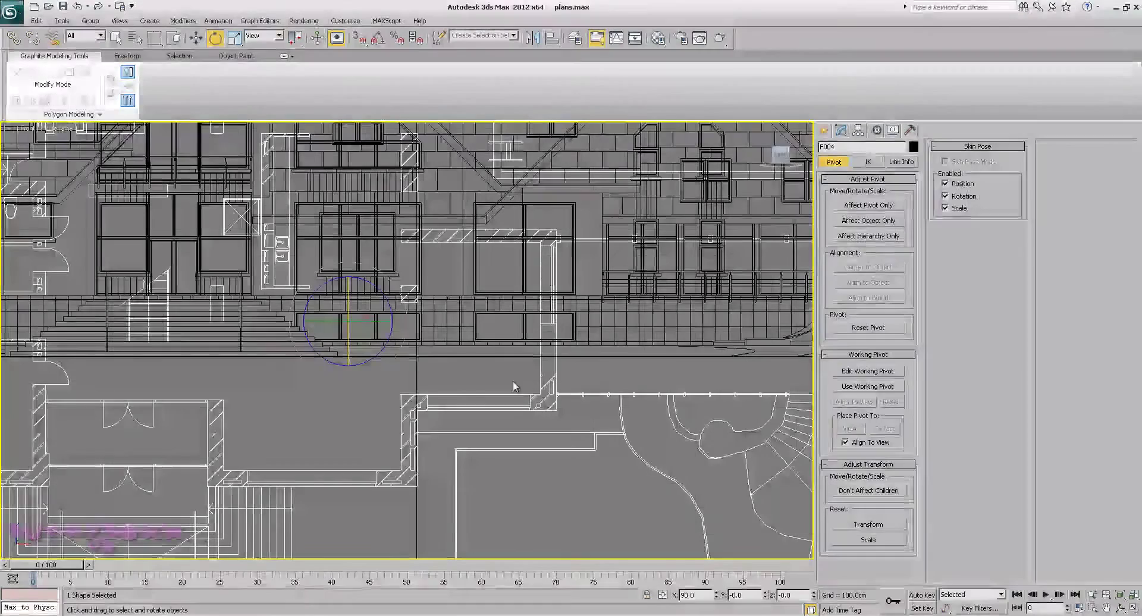
scroll(397, 380, "down", 5)
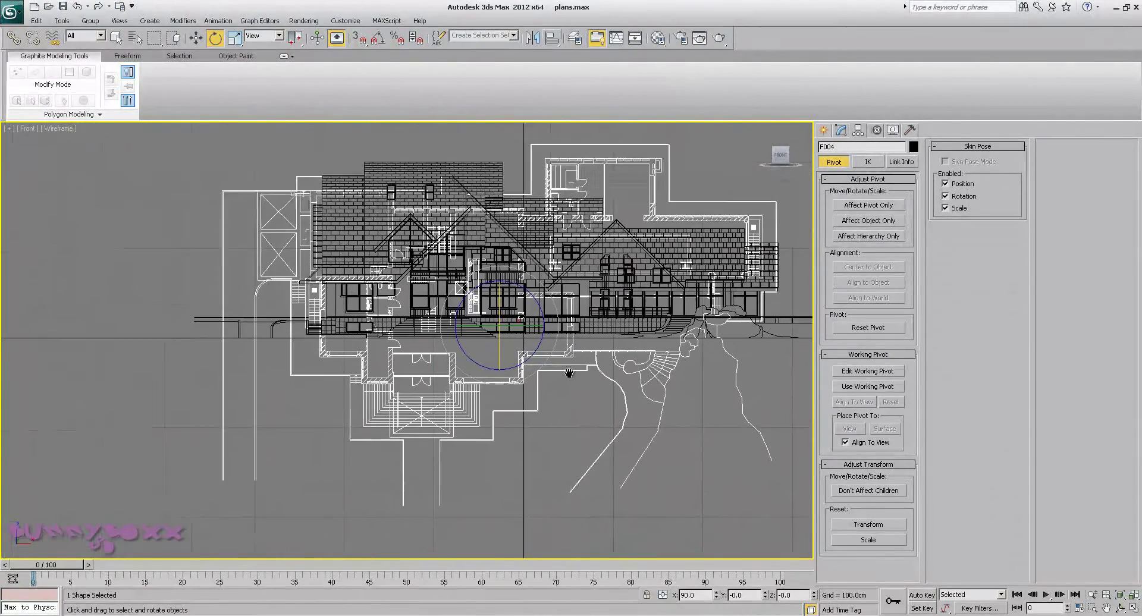
scroll(452, 390, "up", 4)
key("w")
scroll(556, 363, "up", 3)
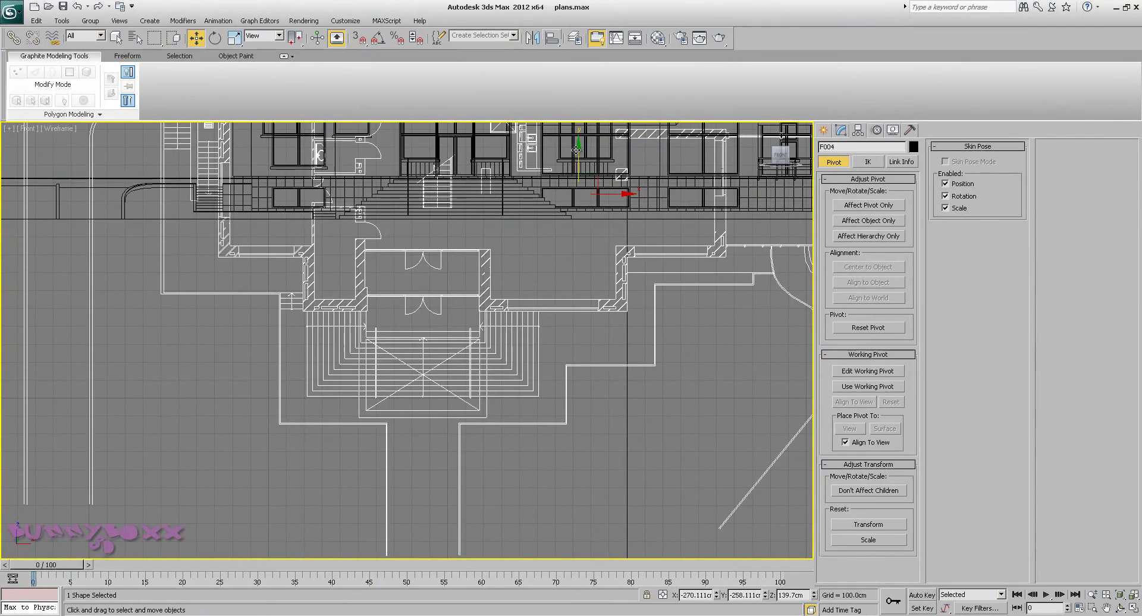
left_click(576, 150)
left_click(526, 325)
left_click_drag(579, 146, 565, 169)
left_click_drag(511, 327, 529, 169)
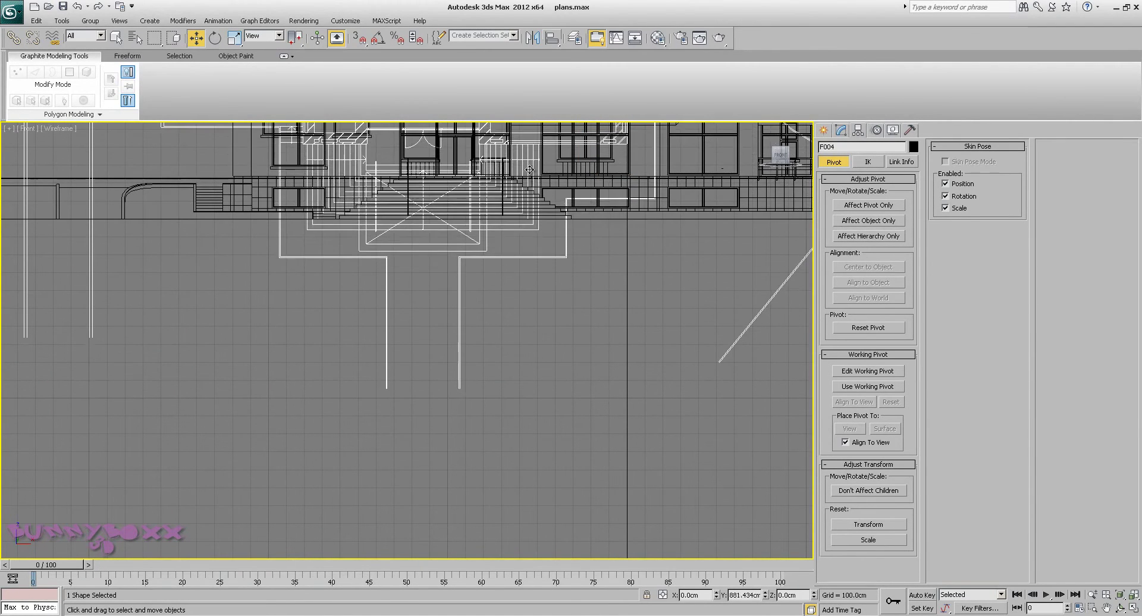
Try raising the upright plan copy further against the entrance steps, to about Z 1248 cm.
scroll(547, 375, "up", 8)
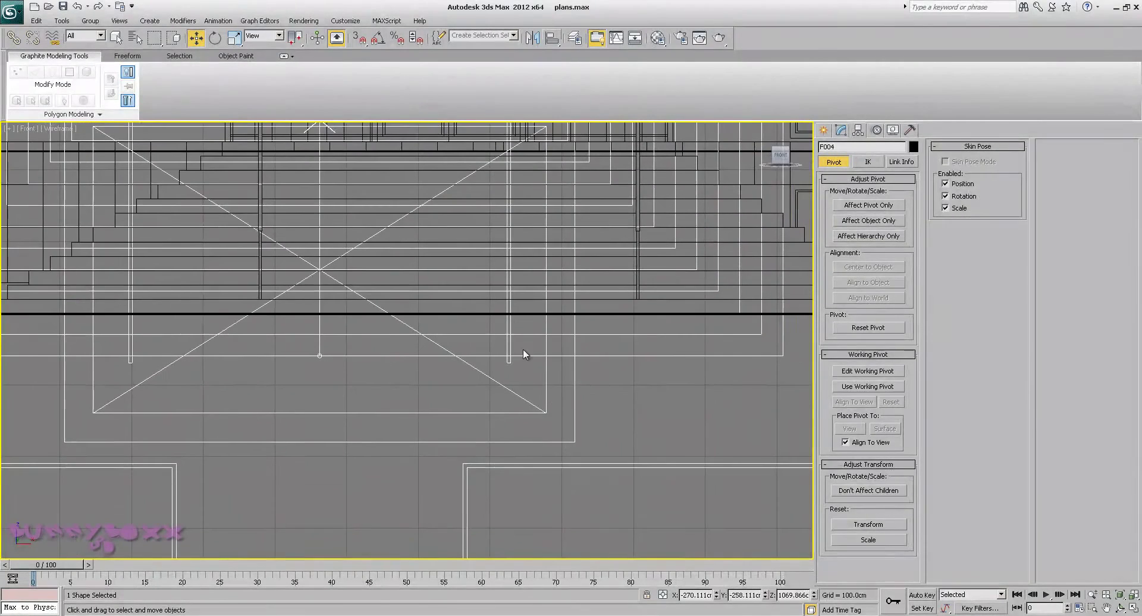
left_click_drag(544, 409, 534, 280)
middle_click_drag(571, 299, 479, 374)
scroll(531, 327, "down", 3)
scroll(519, 337, "up", 6)
left_click_drag(704, 463, 708, 458)
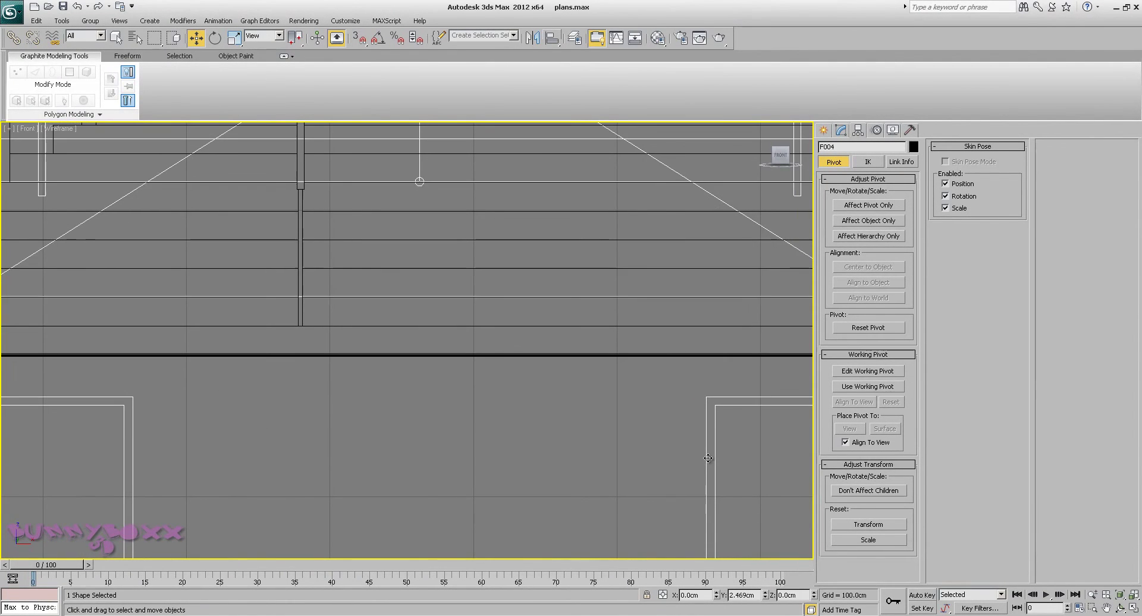
scroll(526, 438, "down", 4)
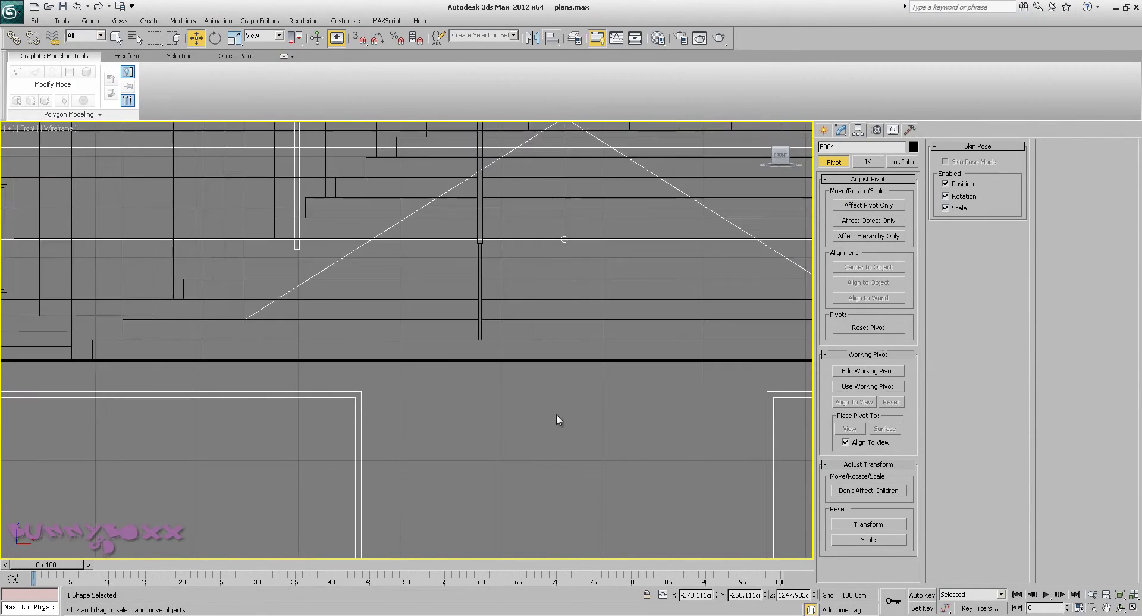
scroll(508, 401, "down", 5)
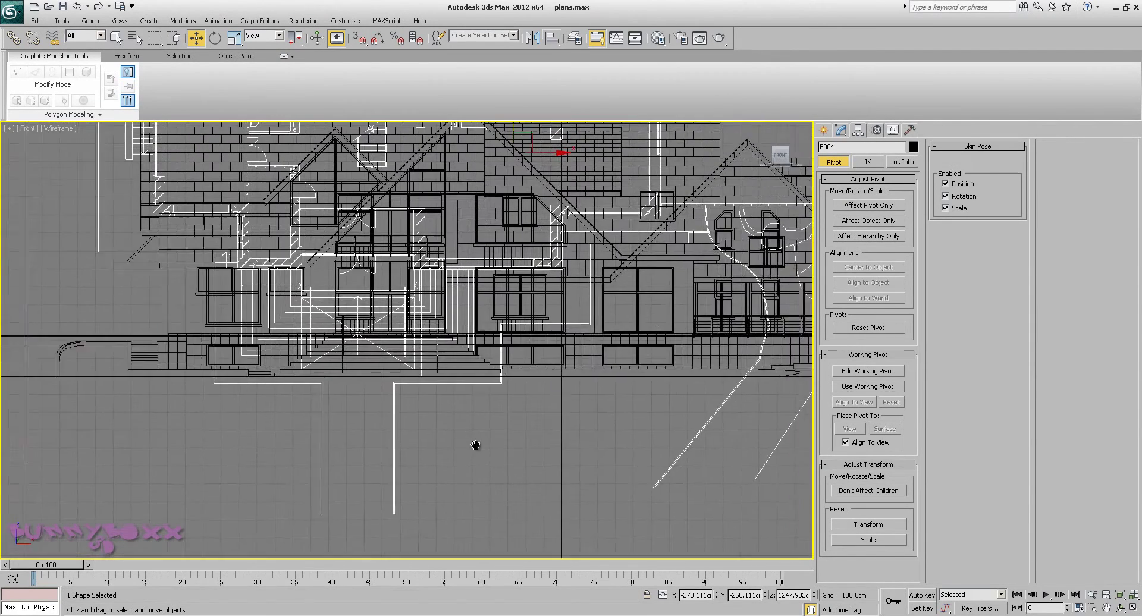
Lower the upright plan copy by about 118 cm in the front view, bringing its entrance down toward the elevation's ground line.
middle_click_drag(454, 433, 435, 485)
scroll(468, 405, "up", 4)
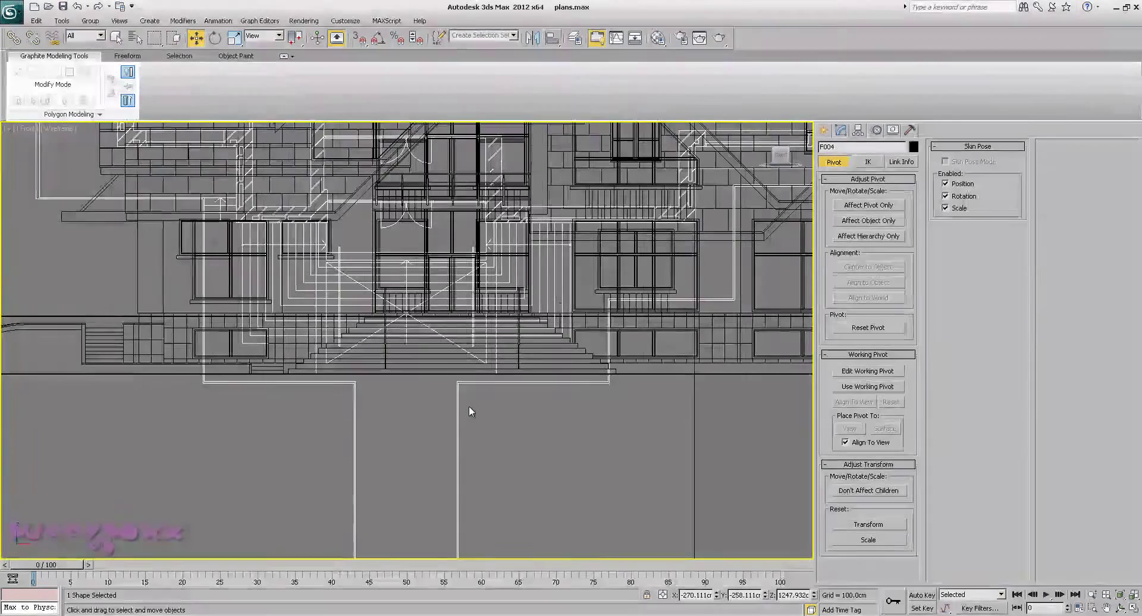
middle_click_drag(468, 405, 487, 375)
scroll(463, 348, "up", 2)
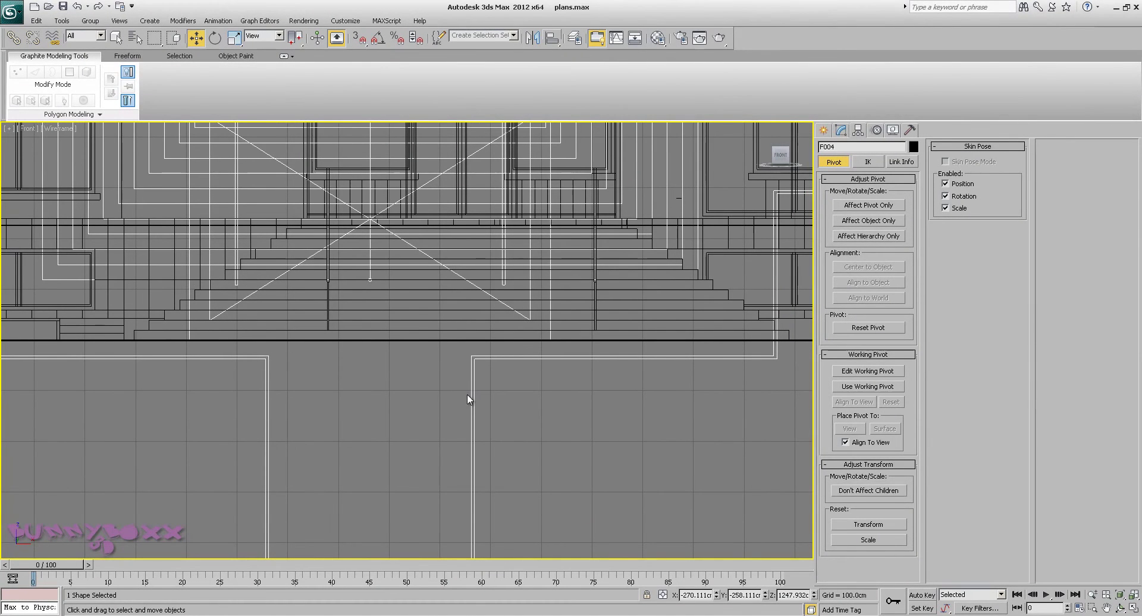
left_click_drag(471, 394, 490, 452)
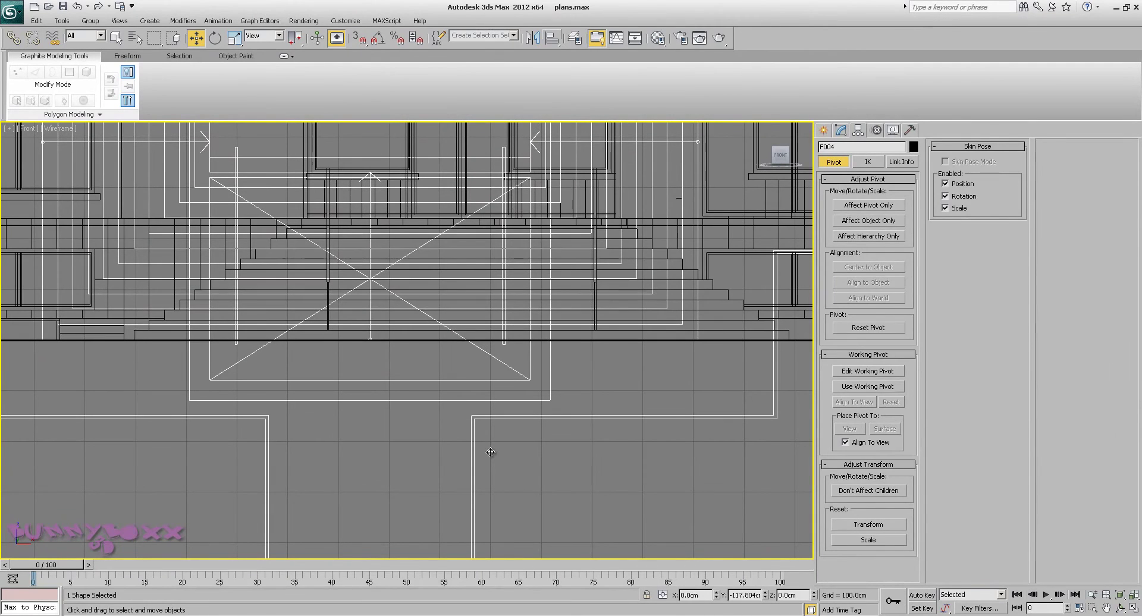
Fine-tune the height of the upright plan copy against the elevation's entrance steps, to about Z 1127.5 cm.
scroll(290, 412, "down", 6)
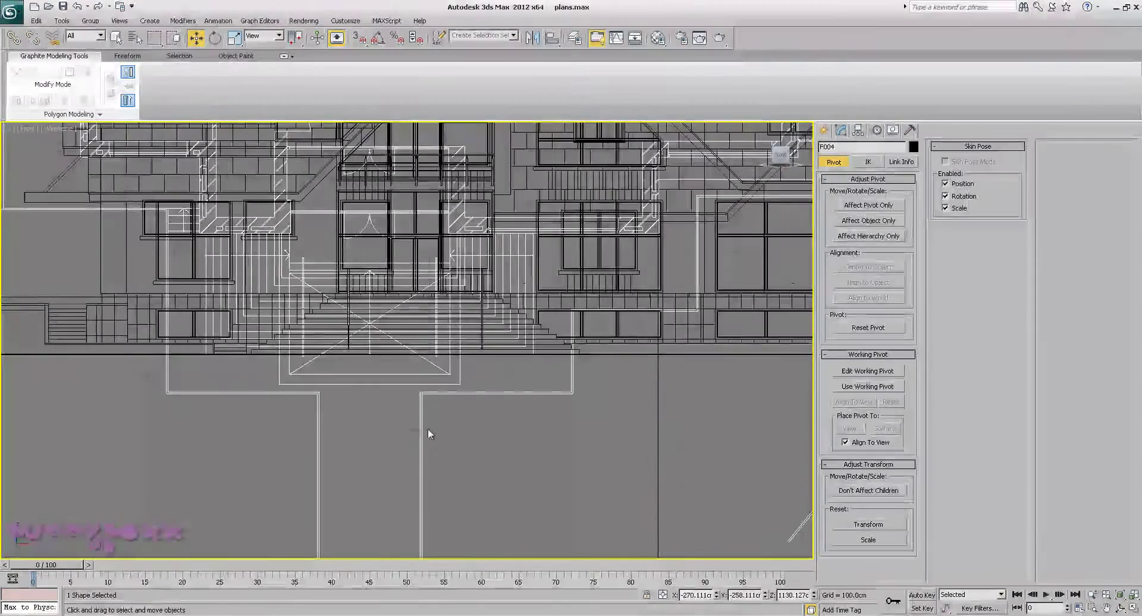
scroll(333, 457, "down", 3)
scroll(387, 400, "up", 7)
scroll(389, 398, "up", 8)
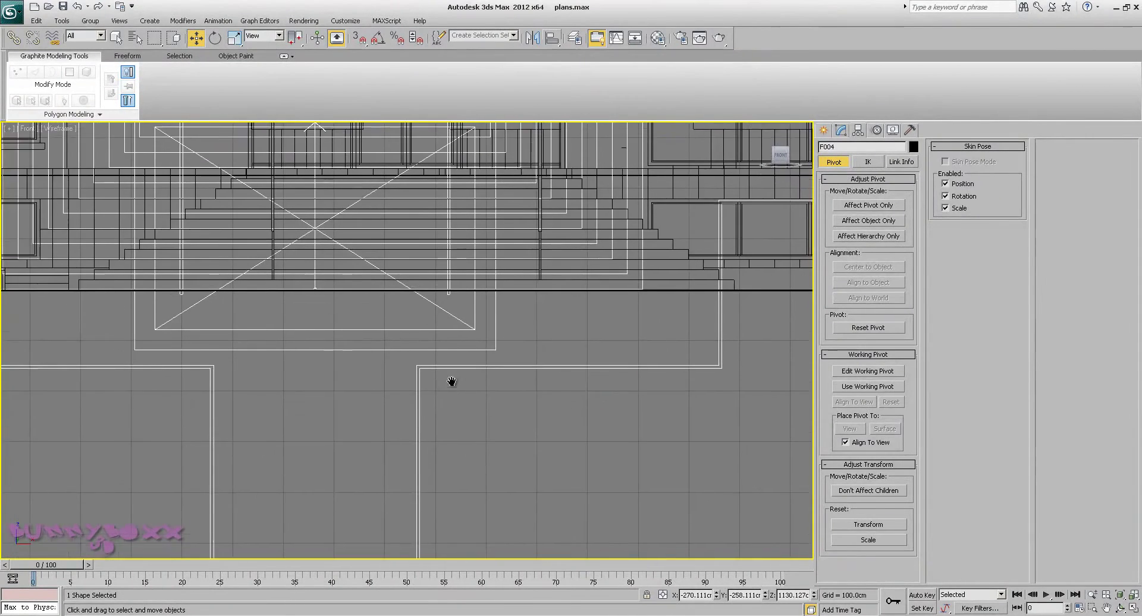
left_click_drag(513, 446, 515, 447)
scroll(462, 403, "down", 10)
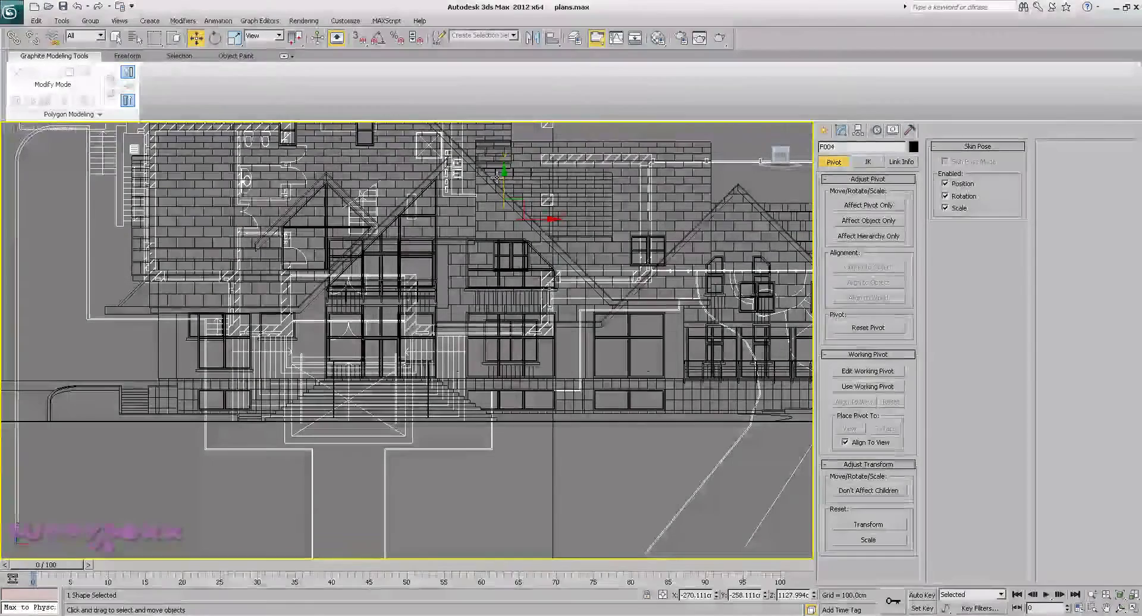
left_click_drag(474, 449, 412, 453)
scroll(463, 375, "up", 8)
left_click_drag(421, 316, 419, 319)
scroll(494, 306, "down", 6)
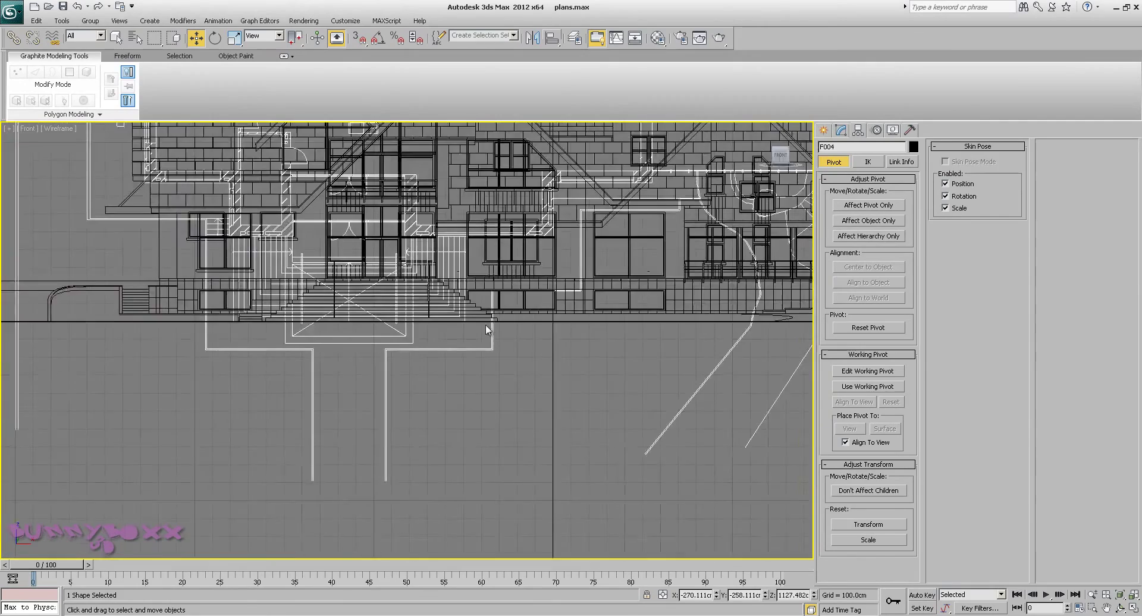
Select the two long opposite elevations together in the perspective view.
middle_click_drag(482, 352, 387, 423)
scroll(382, 425, "down", 2)
key("p")
middle_click_drag(516, 378, 486, 378, "alt")
scroll(488, 379, "down", 6)
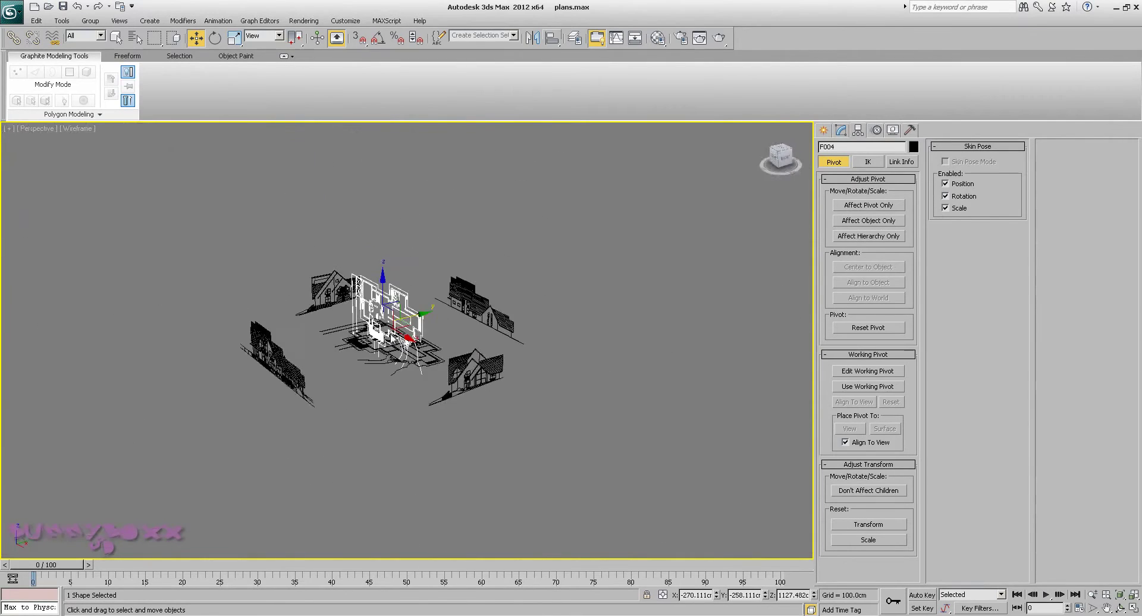
left_click(264, 358)
left_click(473, 314, "ctrl")
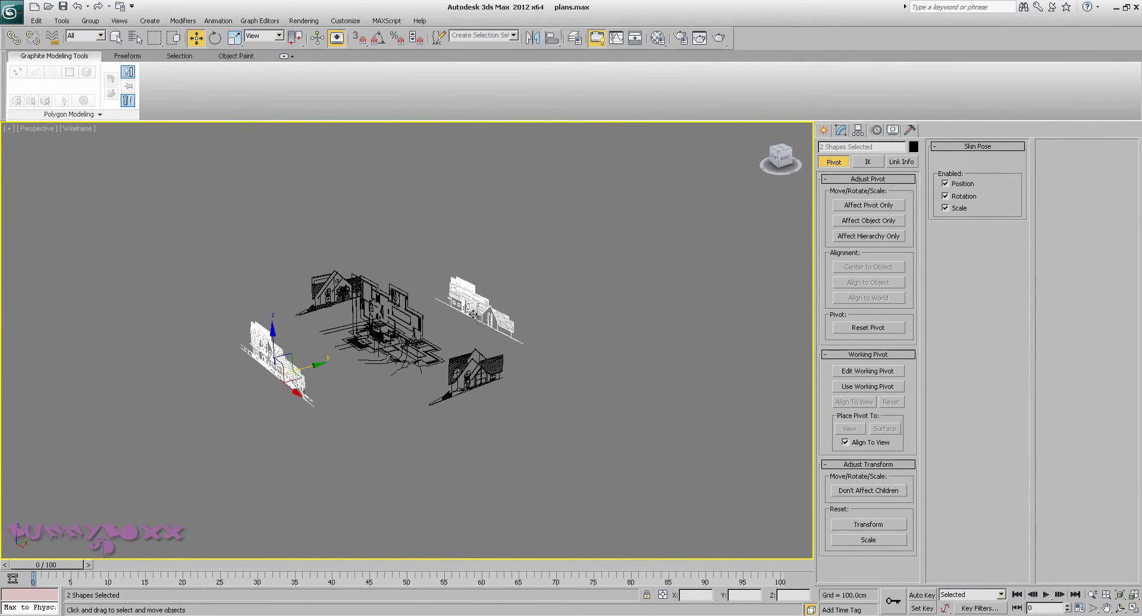
Examine in the front view how the two selected elevations line up with the upright plan's walls and entrance steps.
middle_click_drag(309, 396, 352, 378, "alt")
key("f")
scroll(352, 378, "down", 15)
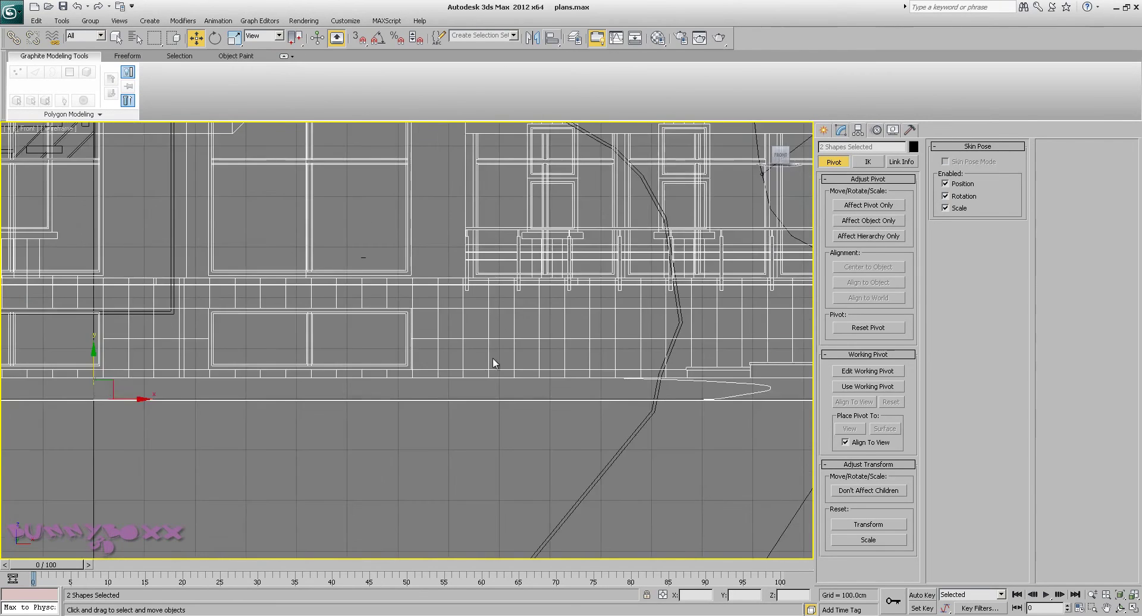
middle_click_drag(393, 298, 376, 467)
scroll(376, 467, "up", 10)
scroll(410, 339, "up", 4)
scroll(407, 455, "up", 2)
middle_click_drag(399, 450, 478, 243)
scroll(428, 321, "down", 4)
middle_click_drag(403, 402, 398, 323)
middle_click_drag(591, 333, 351, 337)
scroll(376, 346, "down", 3)
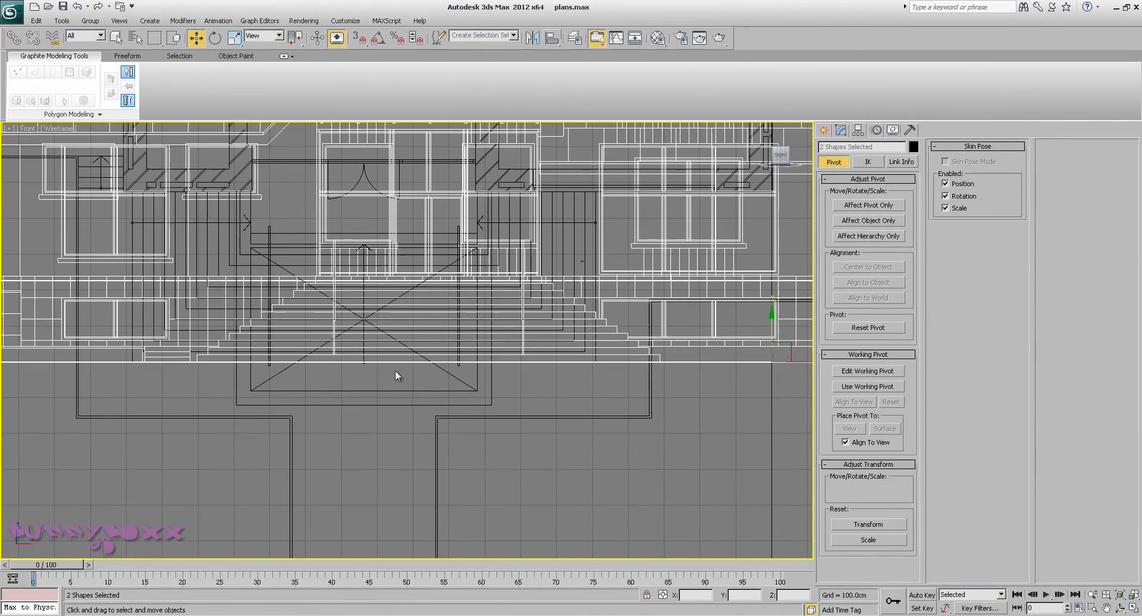
key("f")
middle_click_drag(424, 416, 295, 459)
scroll(383, 410, "down", 9)
scroll(352, 401, "up", 5)
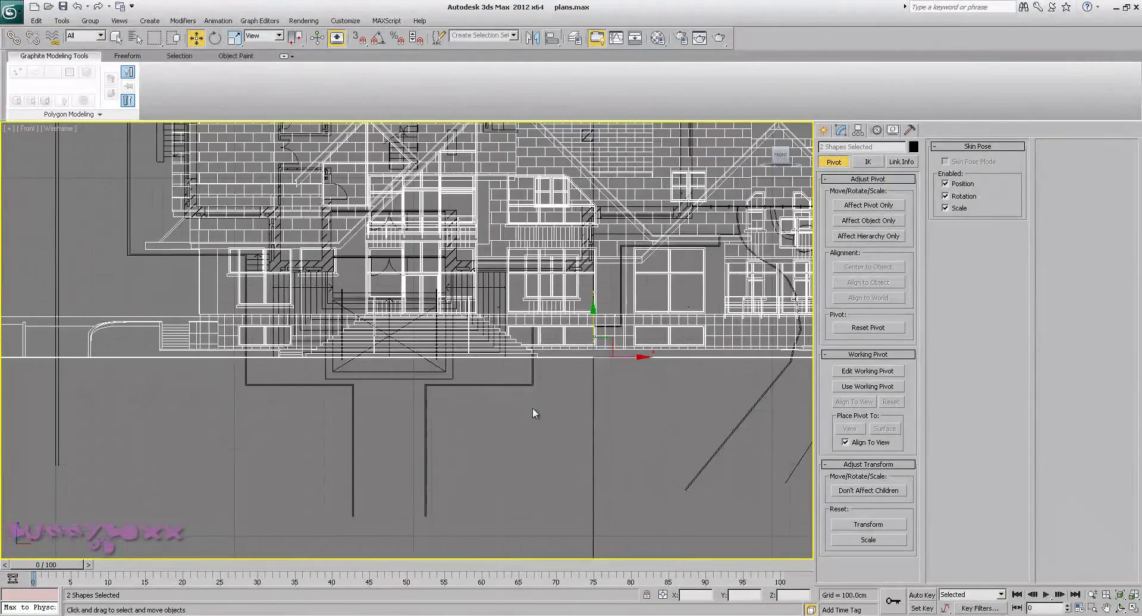
Shift the two selected elevations along X in the front view so their entrance steps approach the upright plan's steps.
scroll(468, 394, "up", 2)
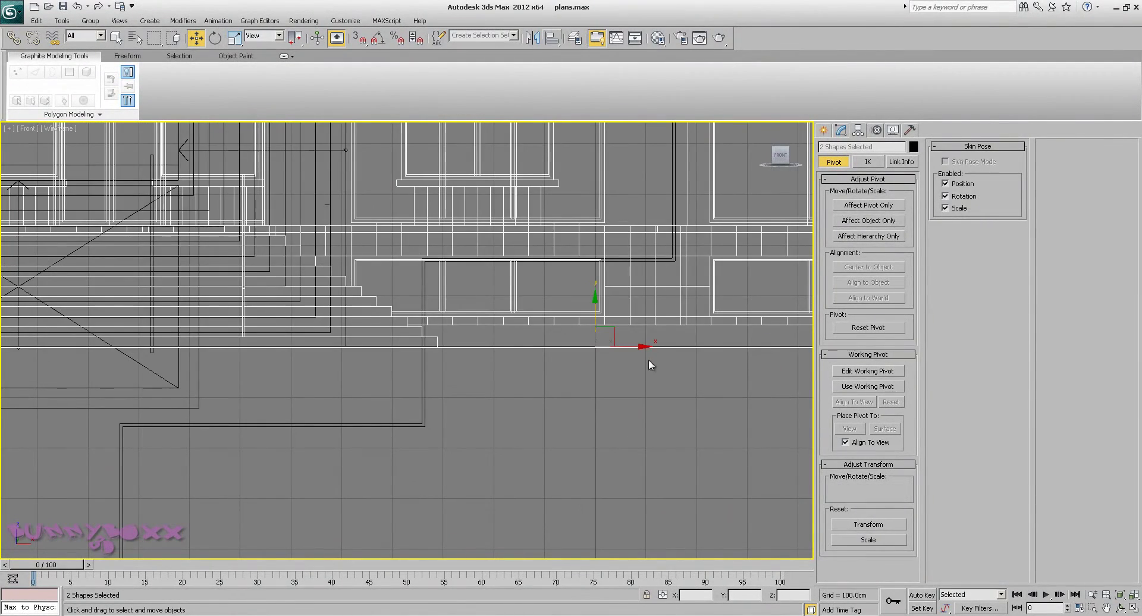
left_click_drag(643, 348, 548, 364)
middle_click_drag(549, 364, 101, 370)
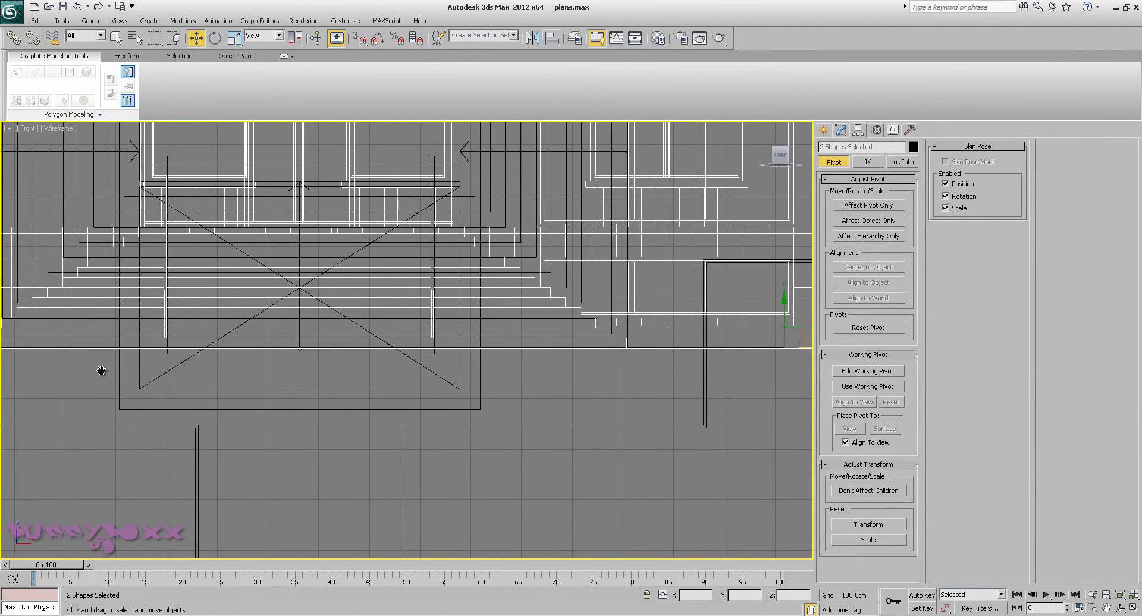
middle_click_drag(485, 384, 324, 360)
Fine-tune both elevations by about 1.4 cm along X, matching their lowest entrance step edge to the plan's outer step line.
scroll(447, 271, "up", 3)
middle_click_drag(498, 340, 436, 386)
scroll(436, 387, "up", 3)
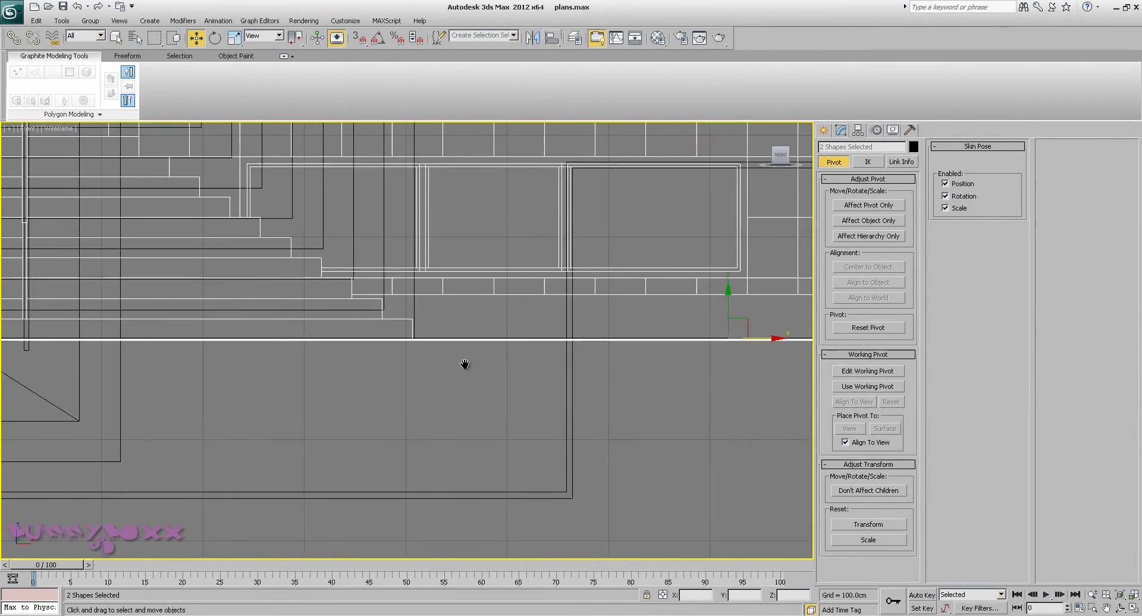
middle_click_drag(375, 352, 484, 314)
scroll(425, 342, "up", 1)
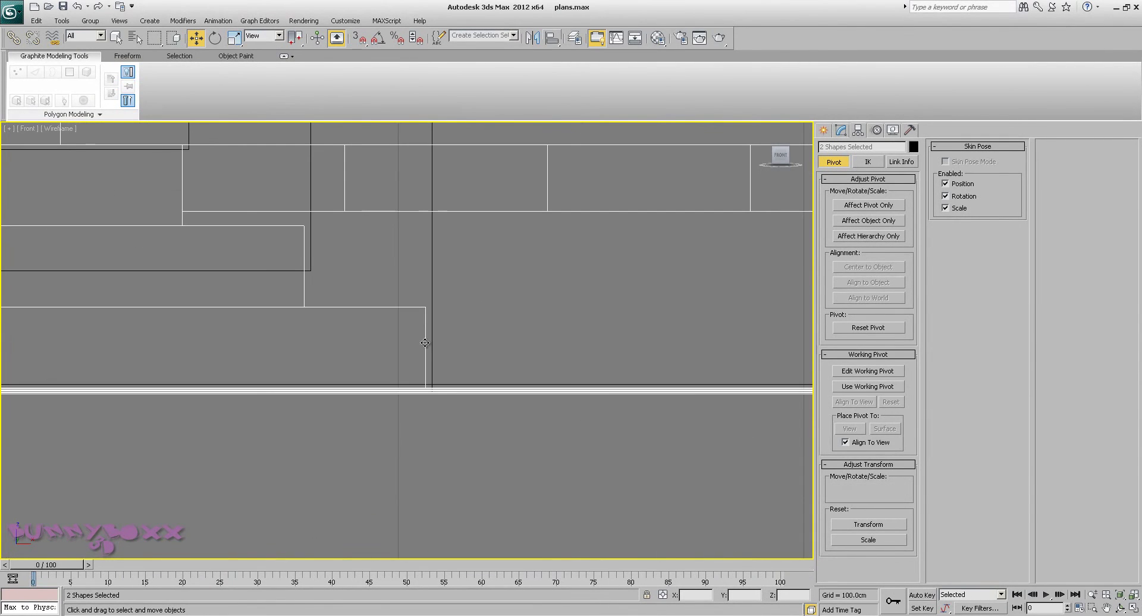
left_click_drag(425, 342, 432, 345)
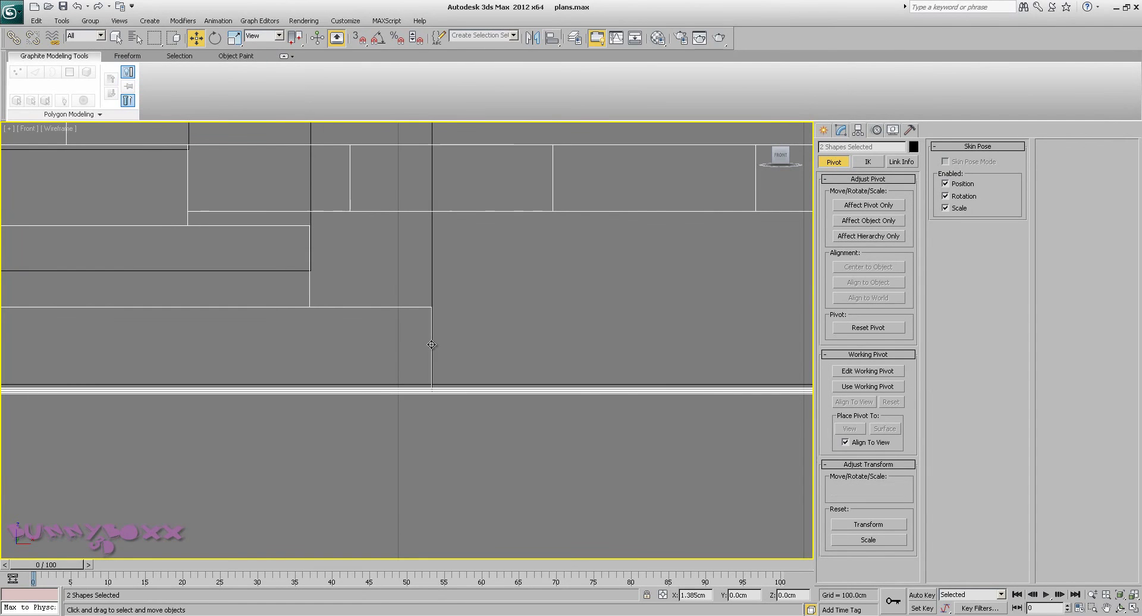
Compare the elevations' entrance step edges with the upright plan's step lines at the opposite end of the stairs.
middle_click_drag(432, 345, 343, 352)
scroll(342, 352, "down", 8)
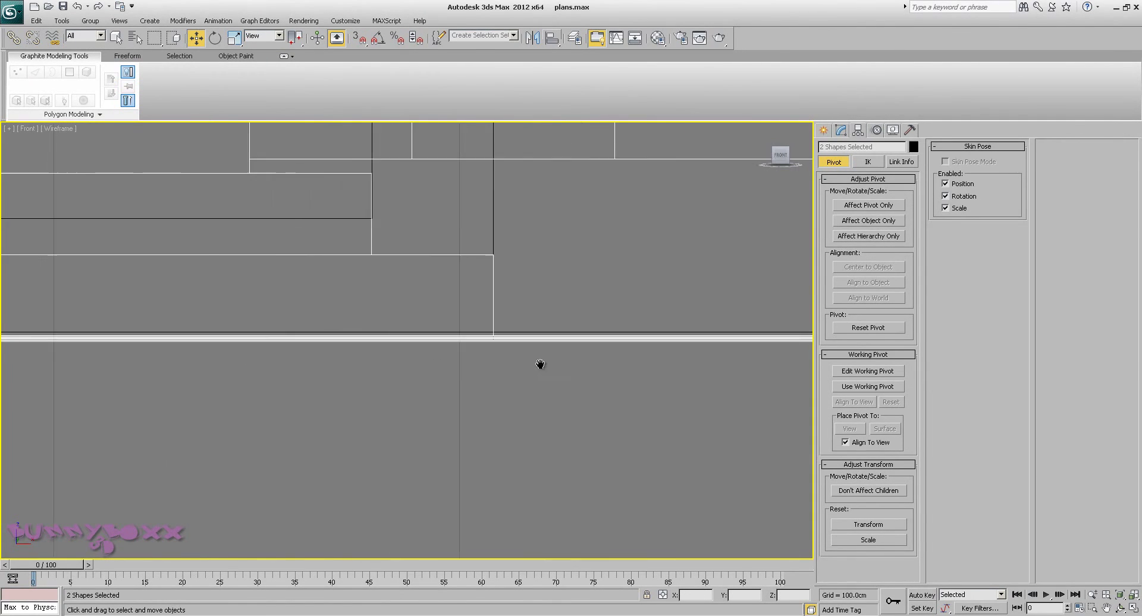
scroll(366, 344, "up", 10)
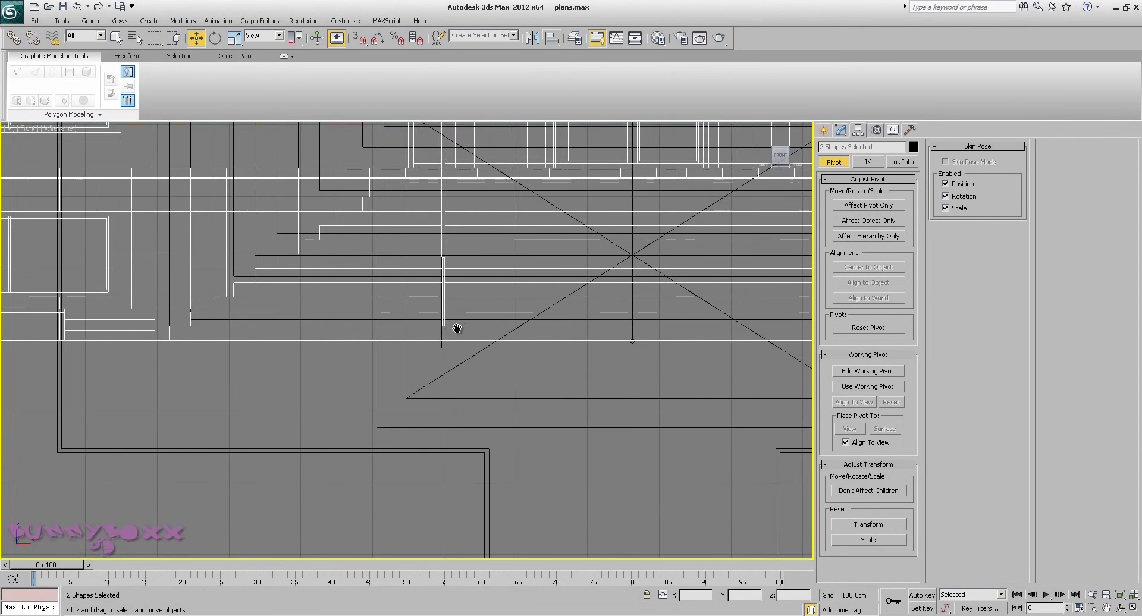
middle_click_drag(472, 253, 432, 351)
scroll(431, 351, "up", 2)
middle_click_drag(288, 212, 412, 324)
scroll(384, 309, "up", 1)
scroll(408, 339, "up", 1)
left_click_drag(369, 292, 389, 295)
middle_click_drag(389, 295, 434, 319)
scroll(439, 321, "up", 4)
middle_click_drag(526, 295, 485, 444)
left_click_drag(381, 271, 458, 280)
middle_click_drag(612, 311, 371, 345)
scroll(510, 353, "down", 7)
Examine the rest of the front view for how the elevations' walls and windows line up with the upright plan.
middle_click_drag(642, 336, 252, 313)
scroll(530, 334, "down", 5)
middle_click_drag(646, 337, 152, 325)
middle_click_drag(494, 351, 79, 354)
scroll(448, 346, "up", 9)
middle_click_drag(173, 262, 630, 344)
scroll(358, 319, "up", 4)
scroll(354, 317, "down", 12)
middle_click_drag(333, 297, 429, 384)
scroll(406, 398, "down", 2)
middle_click_drag(406, 398, 441, 405)
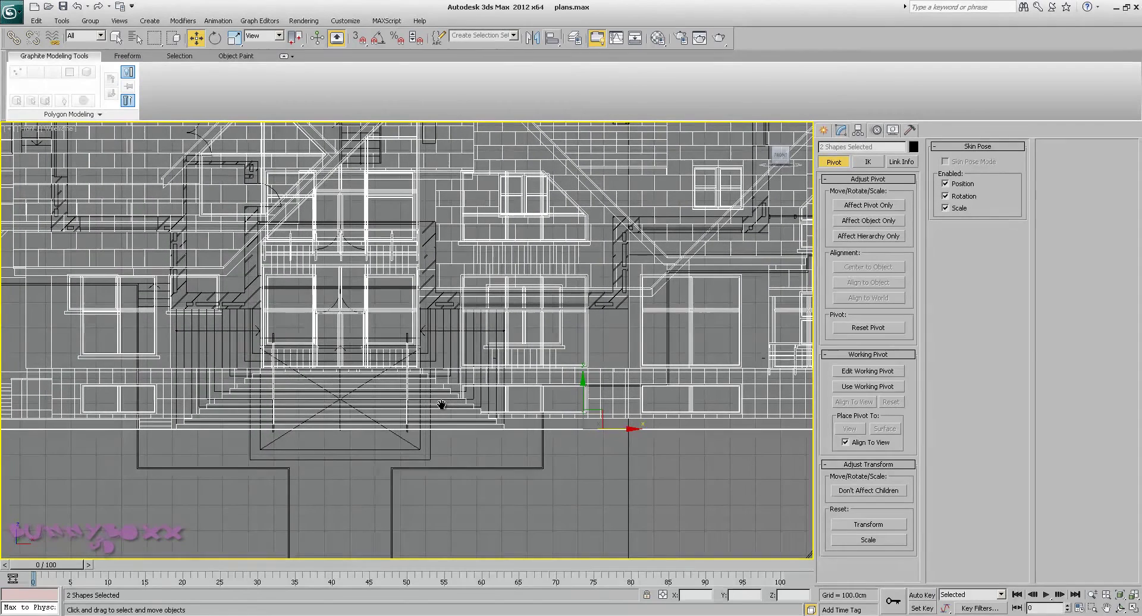
scroll(407, 416, "down", 2)
Freeze the two long opposite elevations from the perspective view.
key("p")
scroll(529, 323, "down", 6)
middle_click_drag(529, 323, 489, 345, "alt")
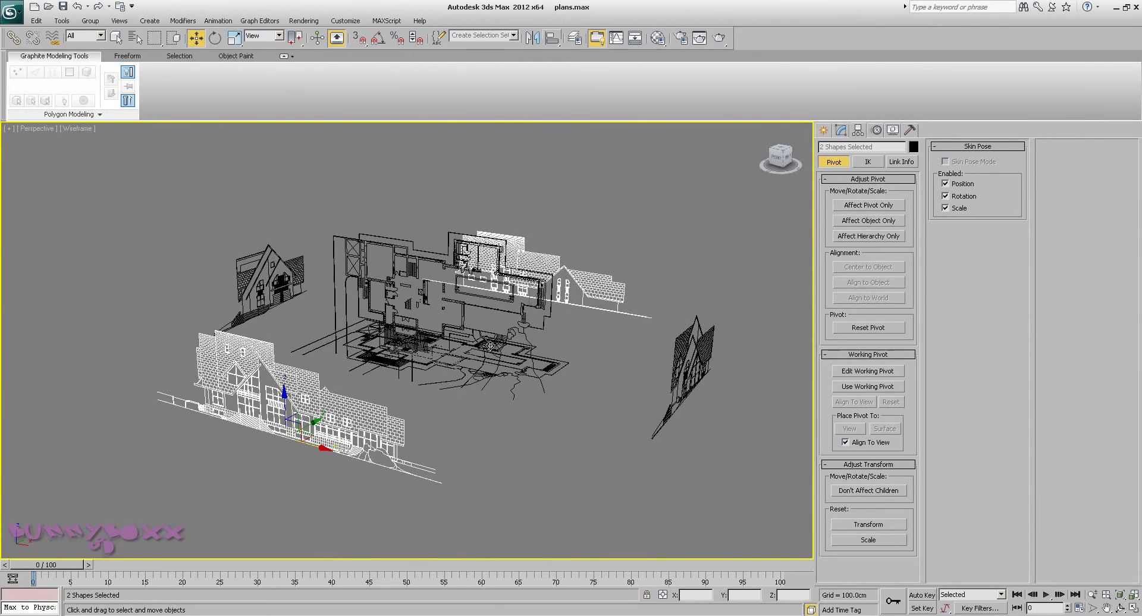
right_click(275, 374)
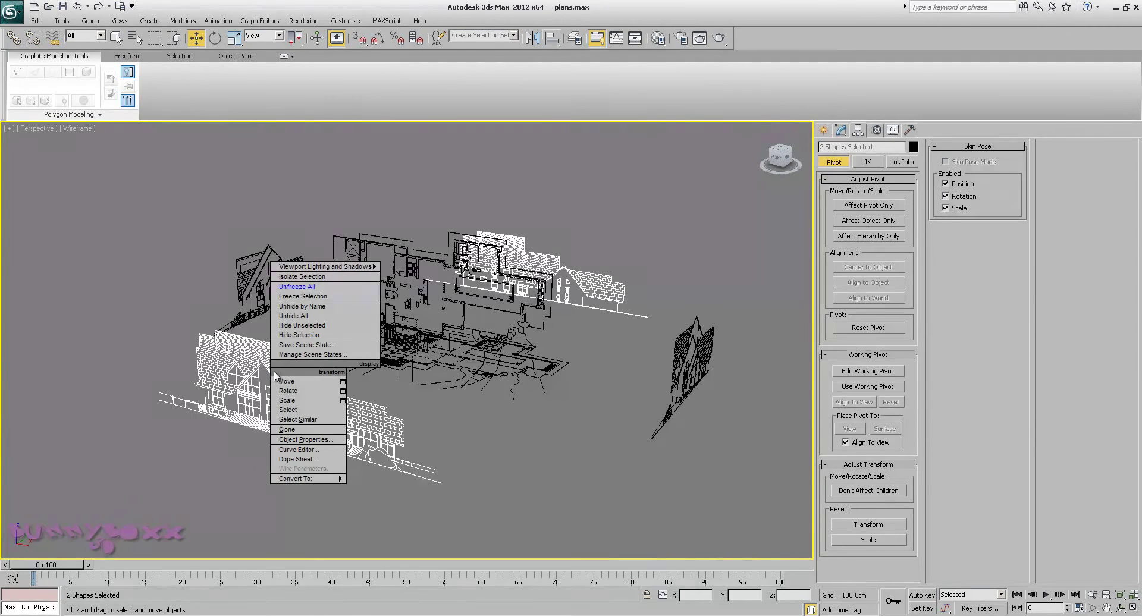
left_click(294, 297)
Delete the upright plan copy used for aligning the long elevations.
left_click(398, 257)
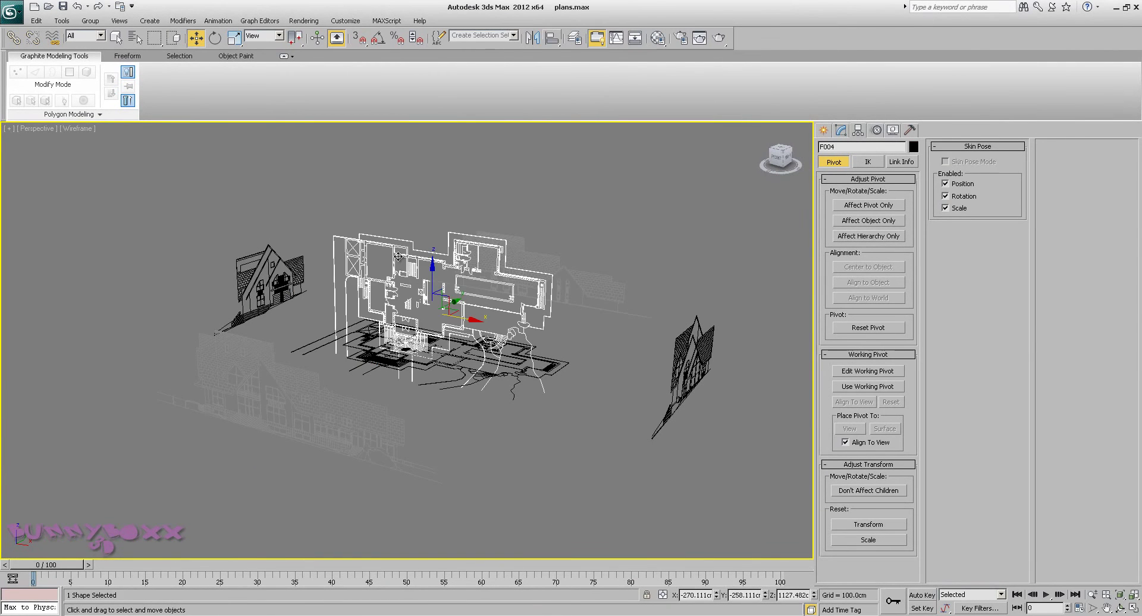
key("Delete")
mouse_move(421, 333)
middle_mouse_down("alt")
mouse_move(476, 336)
mouse_move(348, 337)
mouse_move(437, 321)
middle_mouse_up("alt")
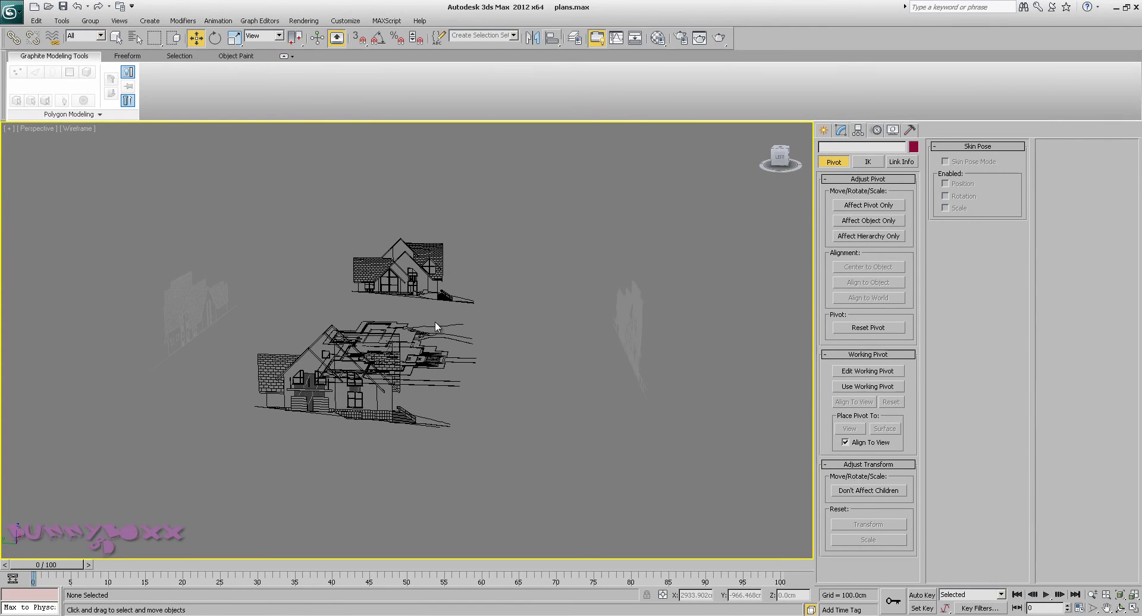
middle_click_drag(494, 290, 462, 308, "alt")
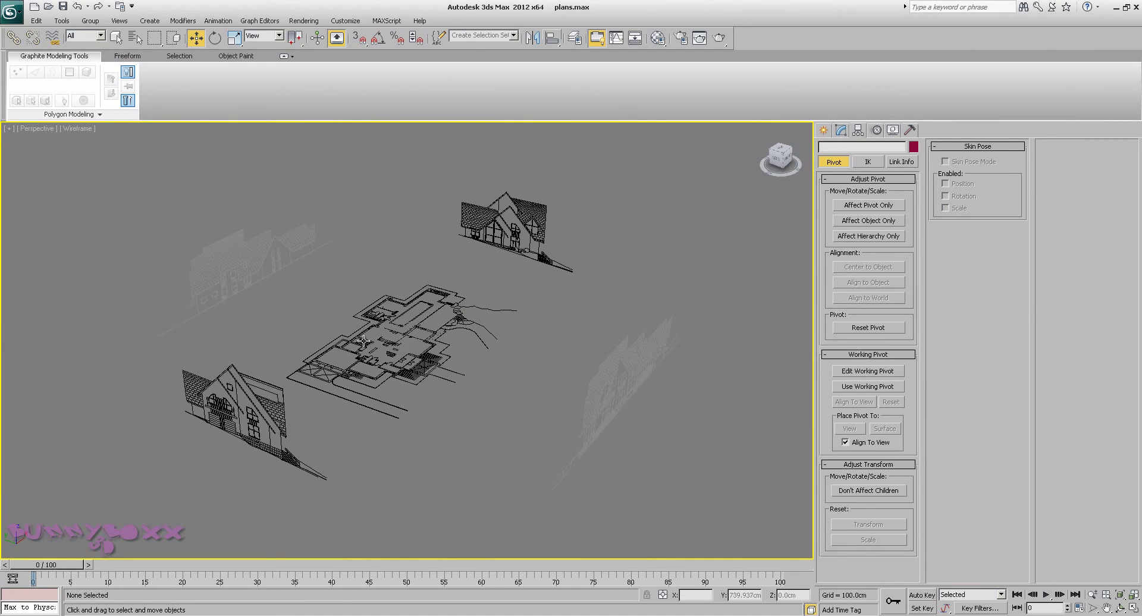
Make an upright copy of the flat plan by rotating it -90 degrees about Y, facing the gable elevations.
left_click(251, 390)
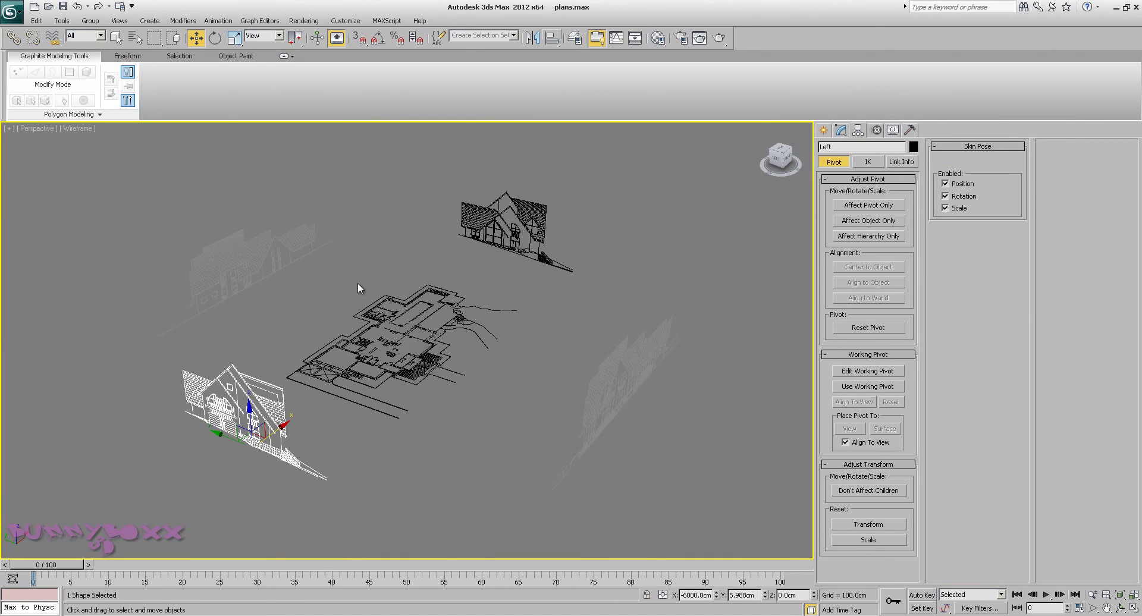
left_click(515, 219)
left_click(381, 312)
key("e")
left_click_drag(400, 310, 384, 364, "shift")
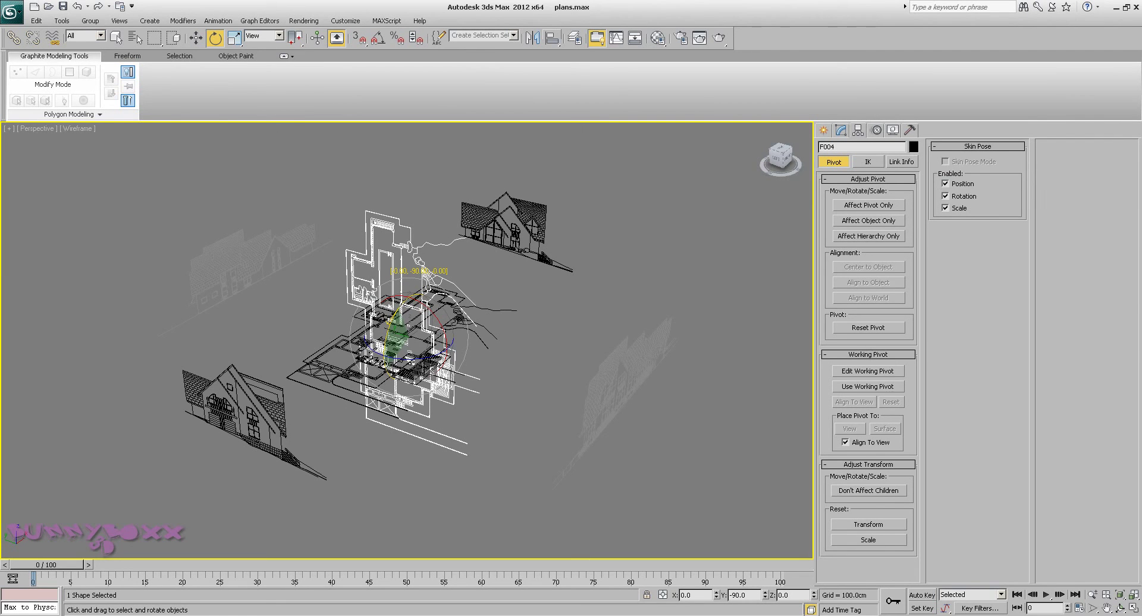
left_click_drag(384, 365, 385, 368, "shift")
left_click(569, 365)
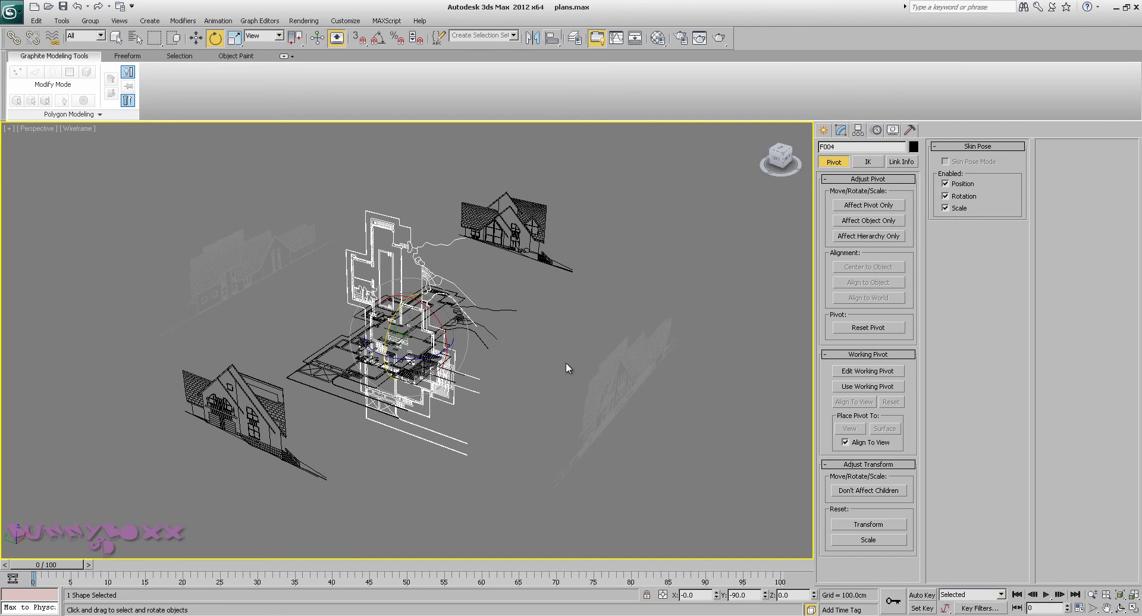
Raise the new upright plan copy in the left view to about Z 1219 cm.
key("f")
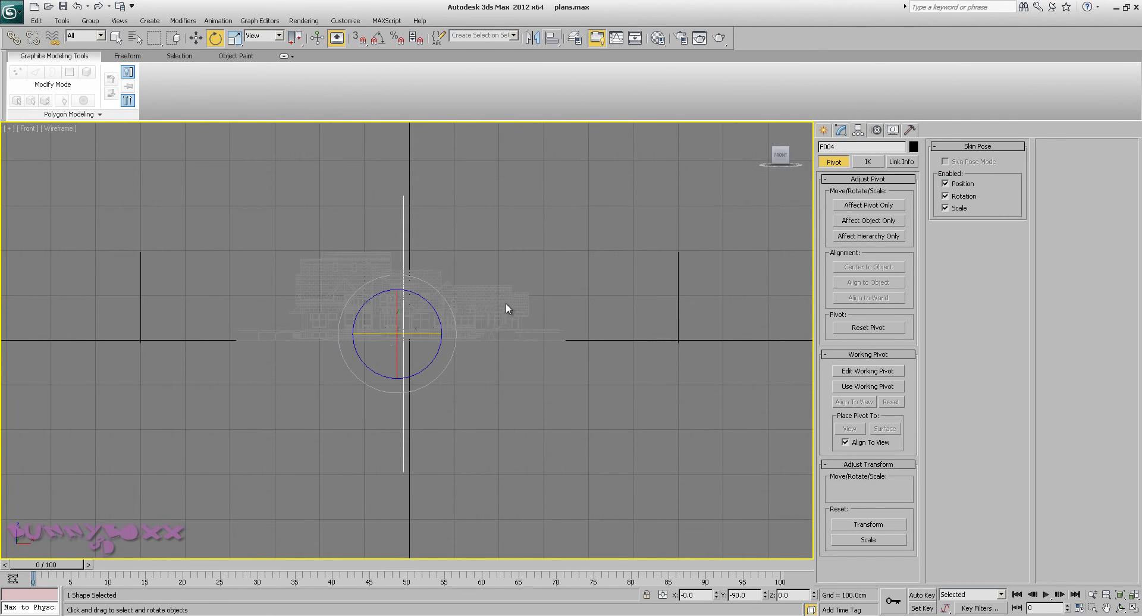
key("l")
middle_click_drag(552, 317, 539, 236)
scroll(541, 341, "up", 3)
key("w")
scroll(541, 356, "up", 4)
middle_click_drag(540, 356, 530, 397)
left_click_drag(374, 238, 369, 189)
middle_click_drag(577, 379, 407, 219)
middle_click_drag(385, 425, 416, 313)
left_click_drag(437, 408, 464, 182)
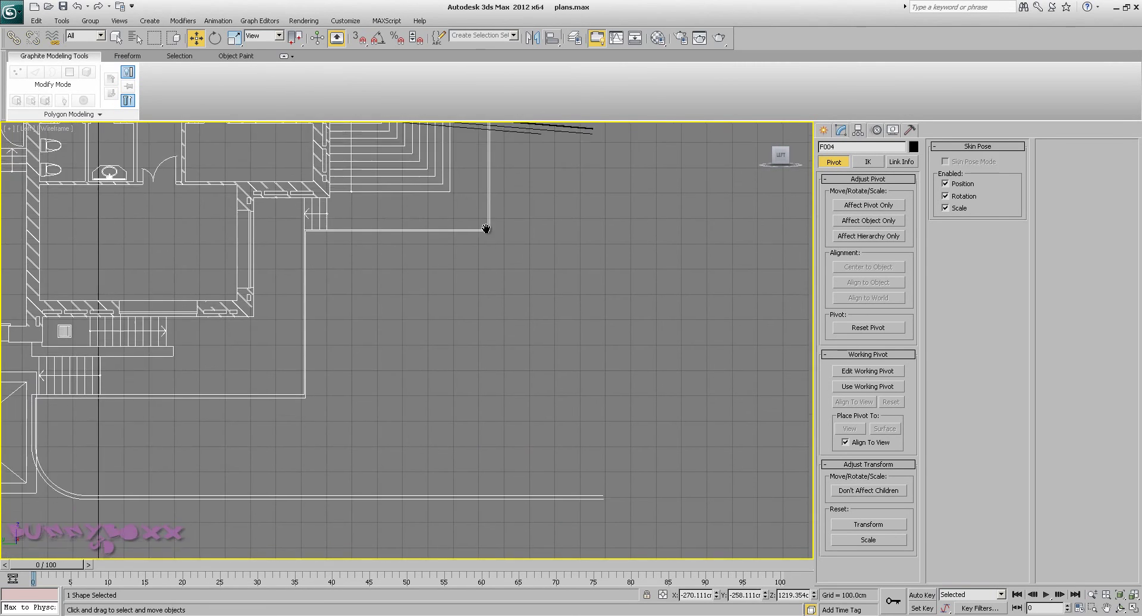
Raise the upright plan copy further to about Z 1515 cm, bringing its lower entrance step edge to the ground line.
middle_click_drag(479, 189, 466, 488)
scroll(462, 476, "up", 2)
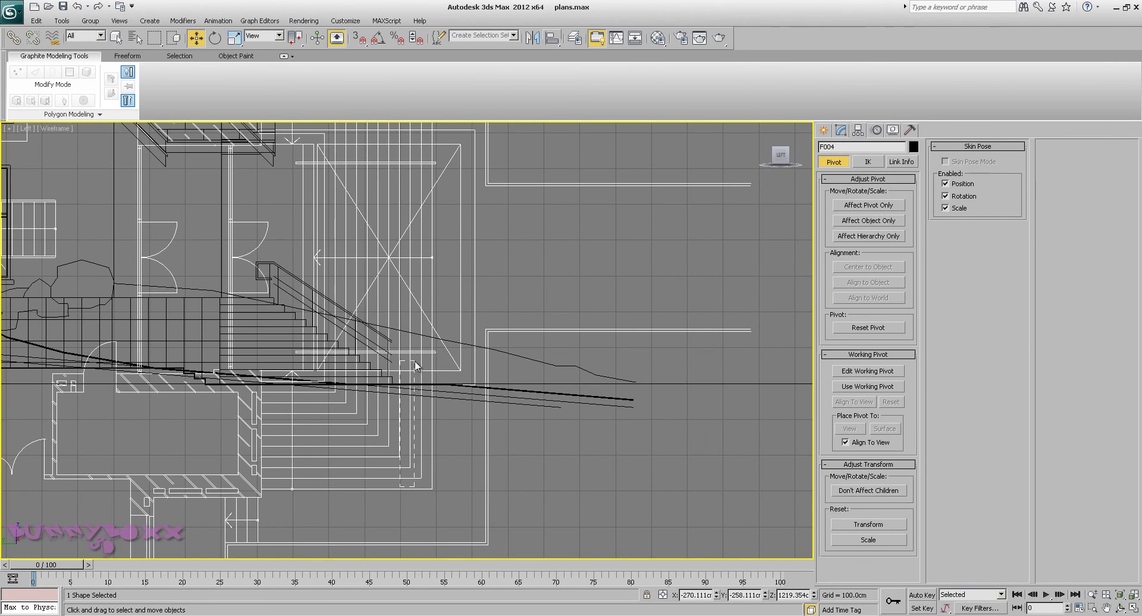
left_click_drag(406, 478, 410, 377)
Lower the upright plan copy by about 1.3 cm so its step line meets the gable elevation's ground line.
scroll(481, 319, "up", 5)
scroll(478, 316, "up", 1)
middle_click_drag(585, 280, 368, 467)
scroll(541, 347, "up", 1)
scroll(533, 294, "up", 2)
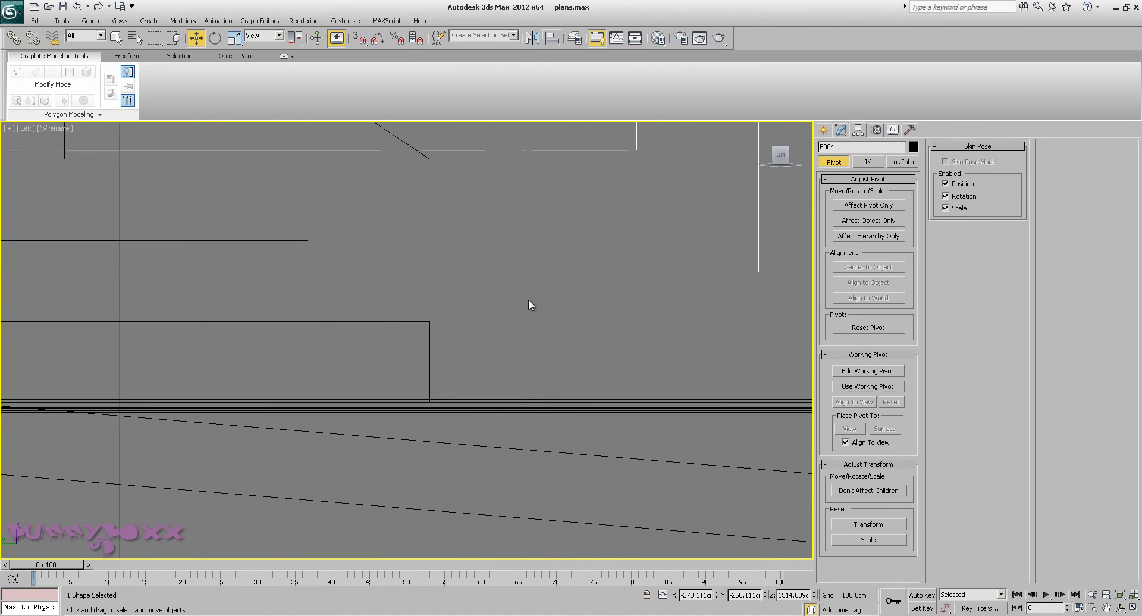
left_click_drag(523, 269, 526, 271)
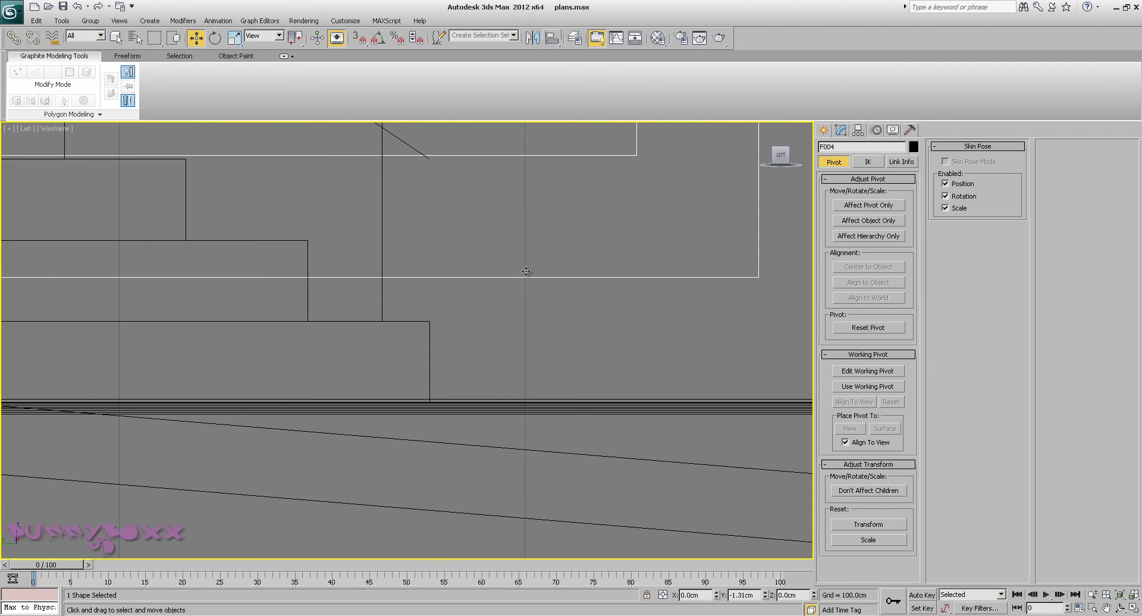
scroll(572, 299, "down", 5)
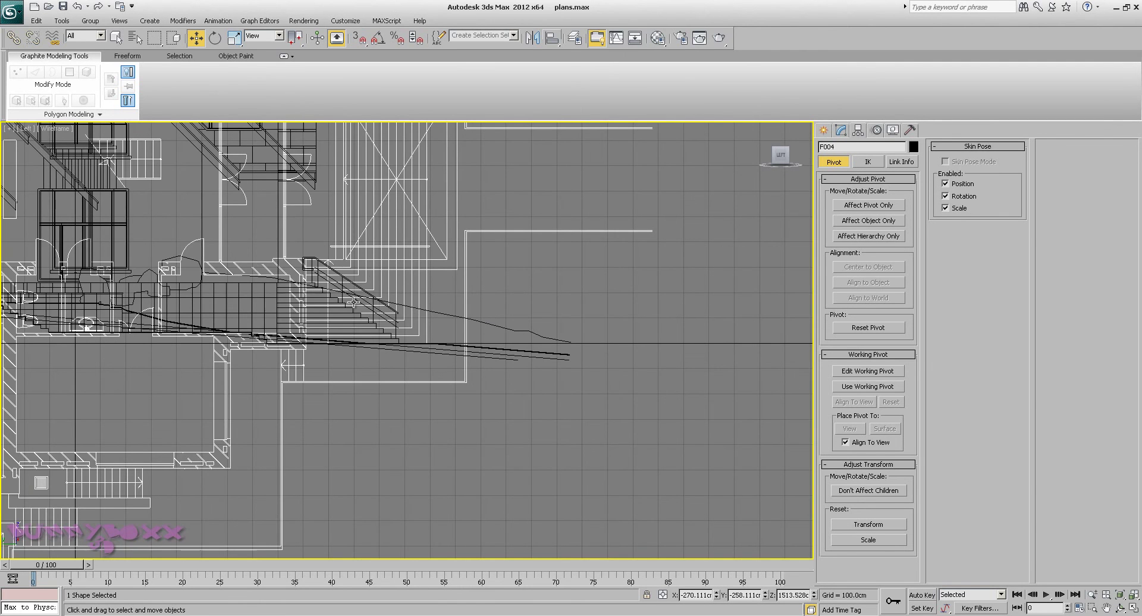
scroll(353, 302, "down", 6)
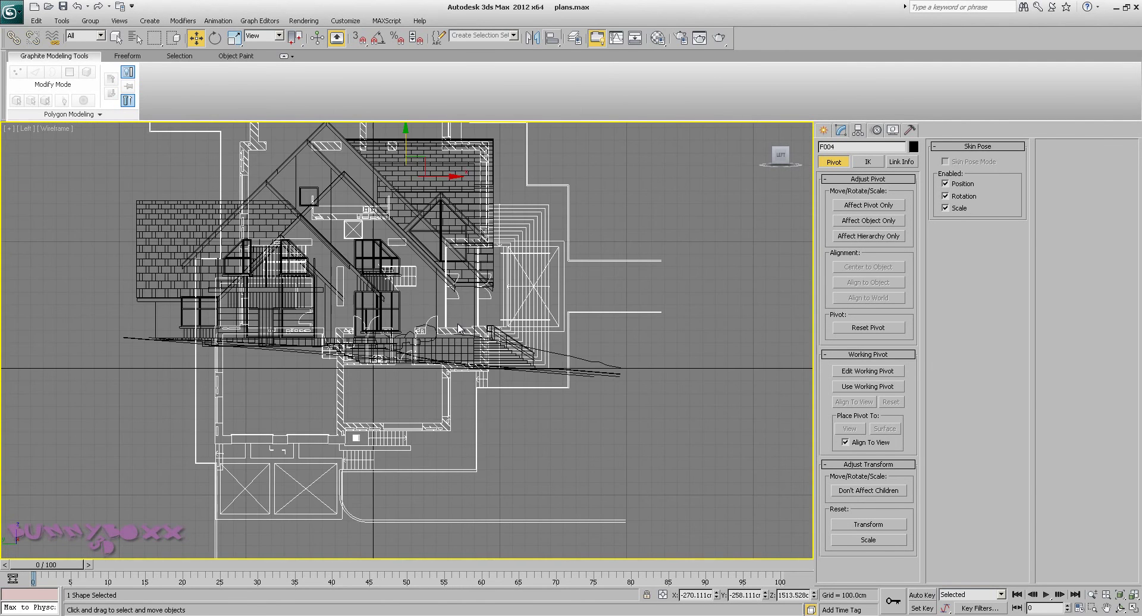
scroll(458, 327, "down", 2)
middle_click_drag(566, 302, 546, 361)
Select the Right and Left gable elevations together in the perspective view.
key("p")
scroll(547, 366, "down", 6)
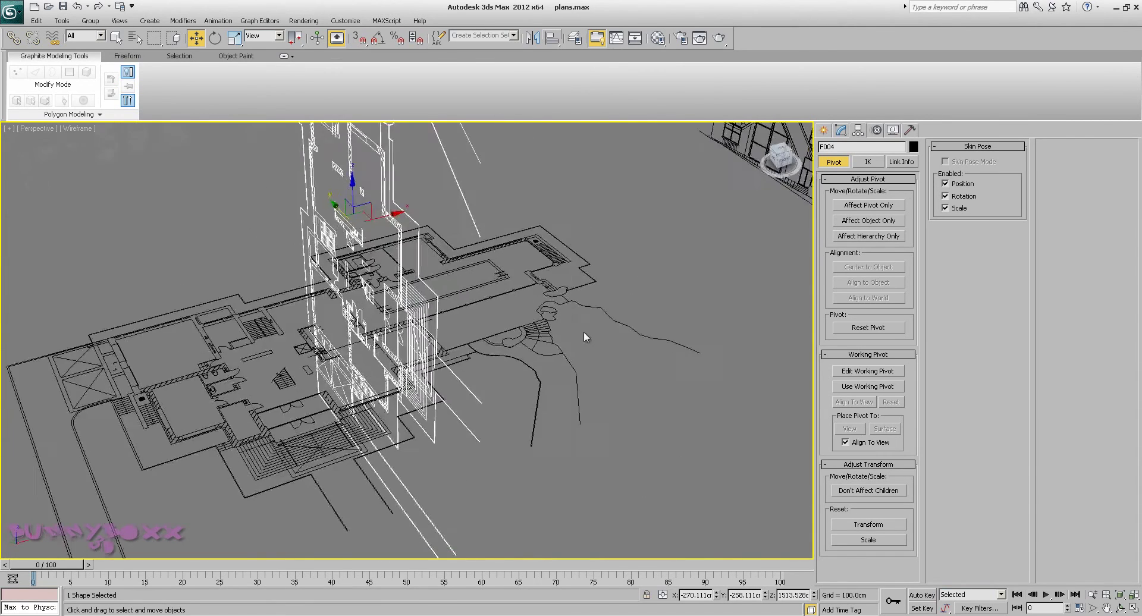
middle_click_drag(556, 308, 461, 285, "alt")
left_click(462, 286)
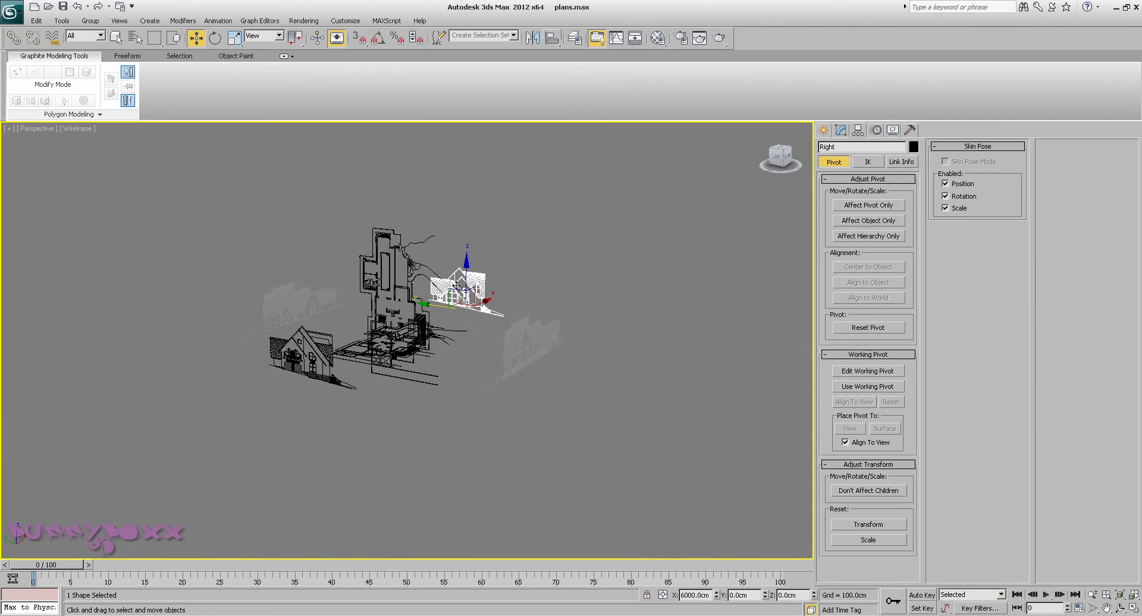
left_click(312, 350, "ctrl")
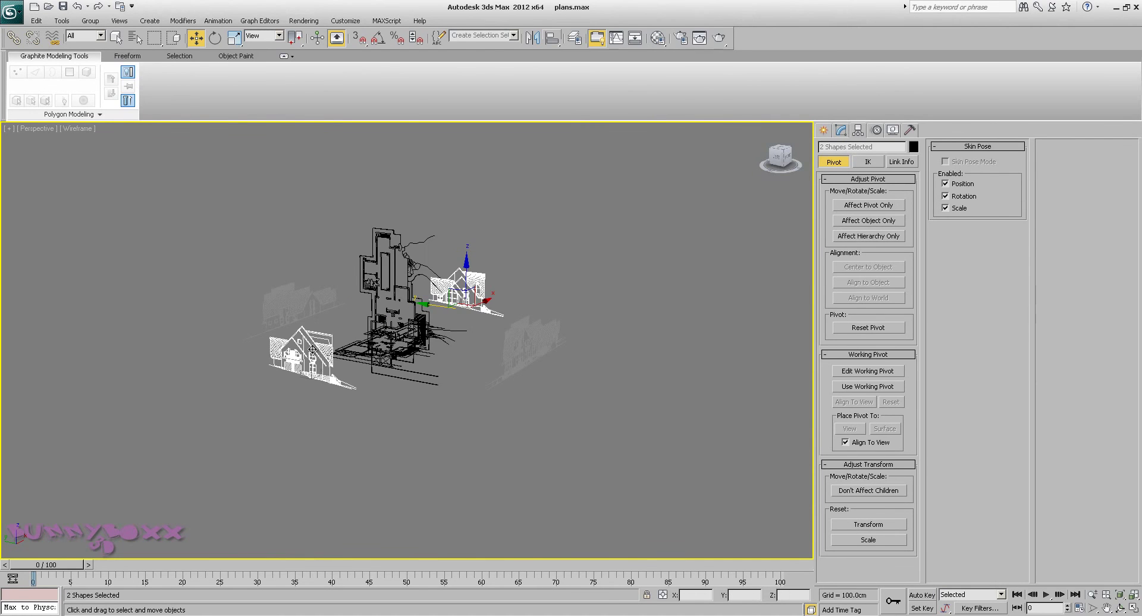
Move both gable elevations horizontally in the left view so their entrance steps reach the upright plan's steps.
key("l")
middle_click_drag(496, 308, 184, 426)
scroll(377, 408, "down", 5)
middle_click_drag(687, 393, 429, 379)
scroll(429, 379, "up", 3)
middle_click_drag(296, 394, 659, 393)
scroll(642, 393, "down", 1)
scroll(411, 348, "down", 3)
left_click_drag(245, 344, 273, 350)
middle_click_drag(605, 388, 447, 346)
Fine-tune both gable elevations horizontally so their lowest step edge meets the plan's outer step line.
scroll(533, 367, "up", 4)
middle_click_drag(417, 300, 509, 479)
scroll(496, 425, "up", 3)
scroll(498, 428, "up", 3)
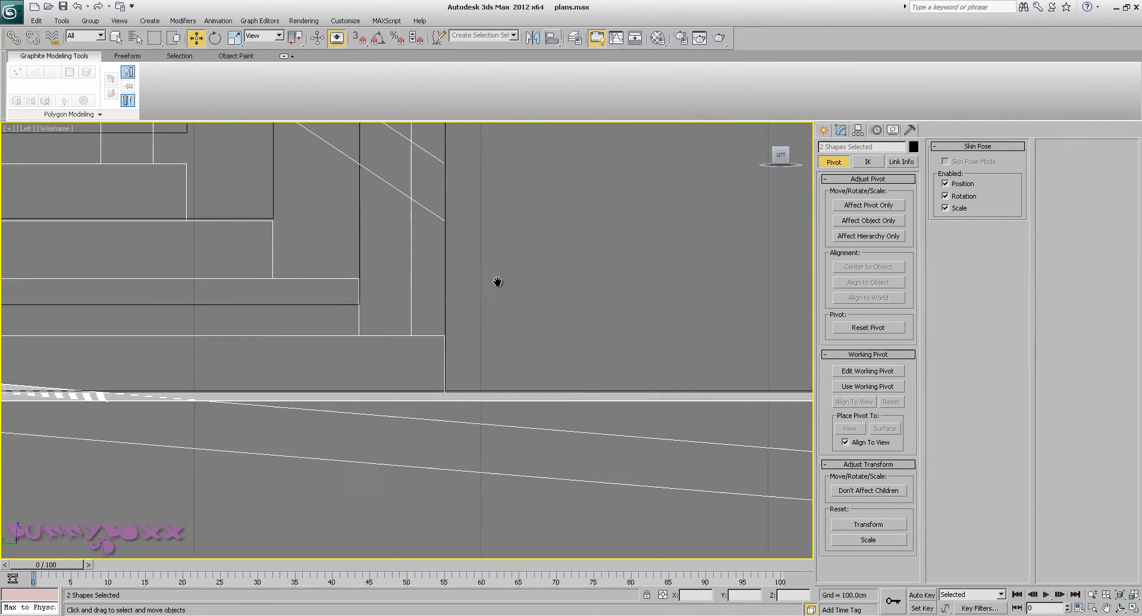
left_click_drag(403, 314, 401, 316)
scroll(404, 312, "down", 12)
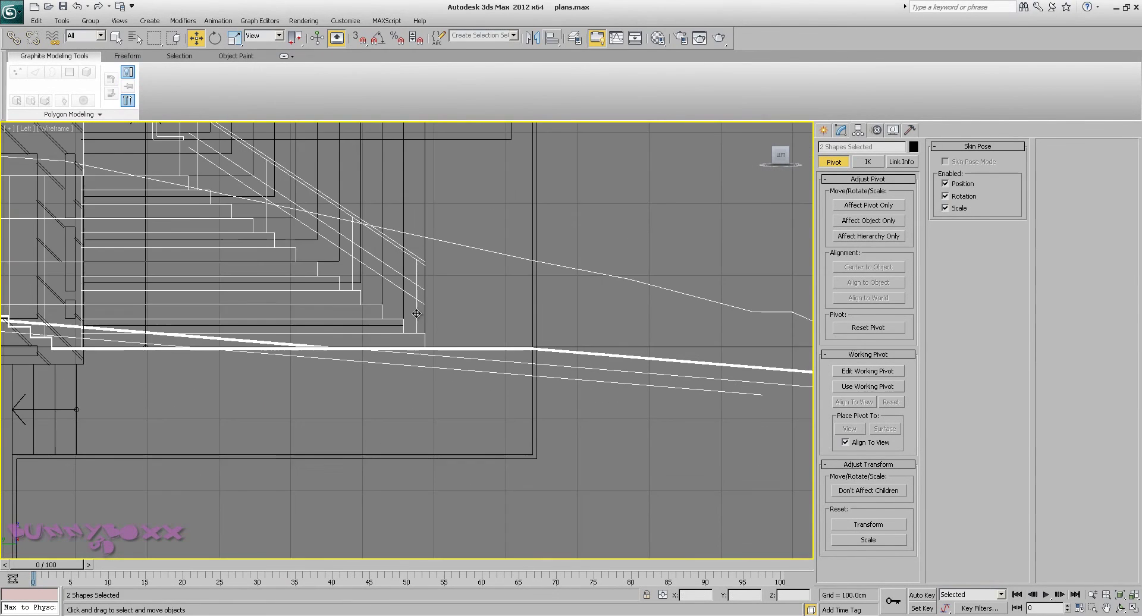
Delete the upright plan copy standing between the gable elevations.
key("p")
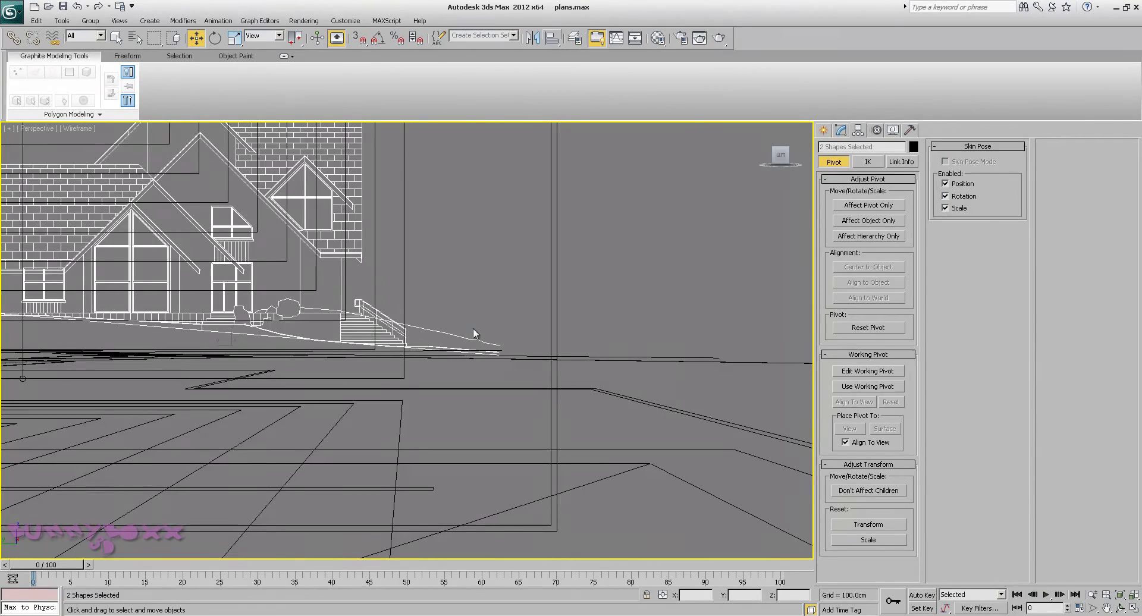
middle_click_drag(522, 294, 484, 310, "alt")
scroll(459, 280, "down", 10)
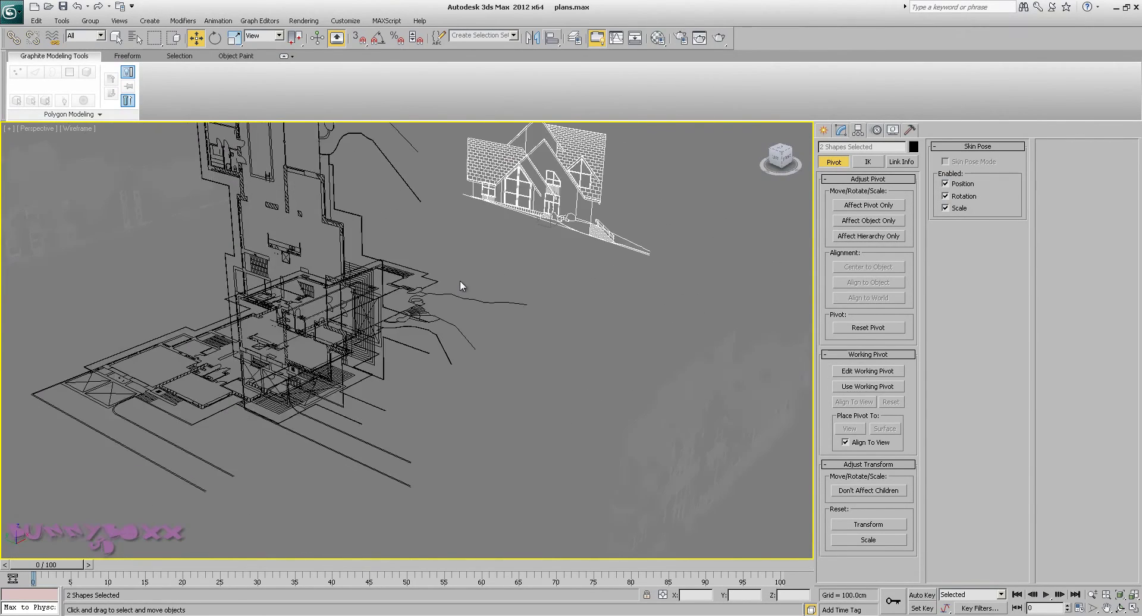
middle_click_drag(382, 332, 434, 305, "alt")
scroll(434, 305, "down", 6)
scroll(434, 305, "up", 8)
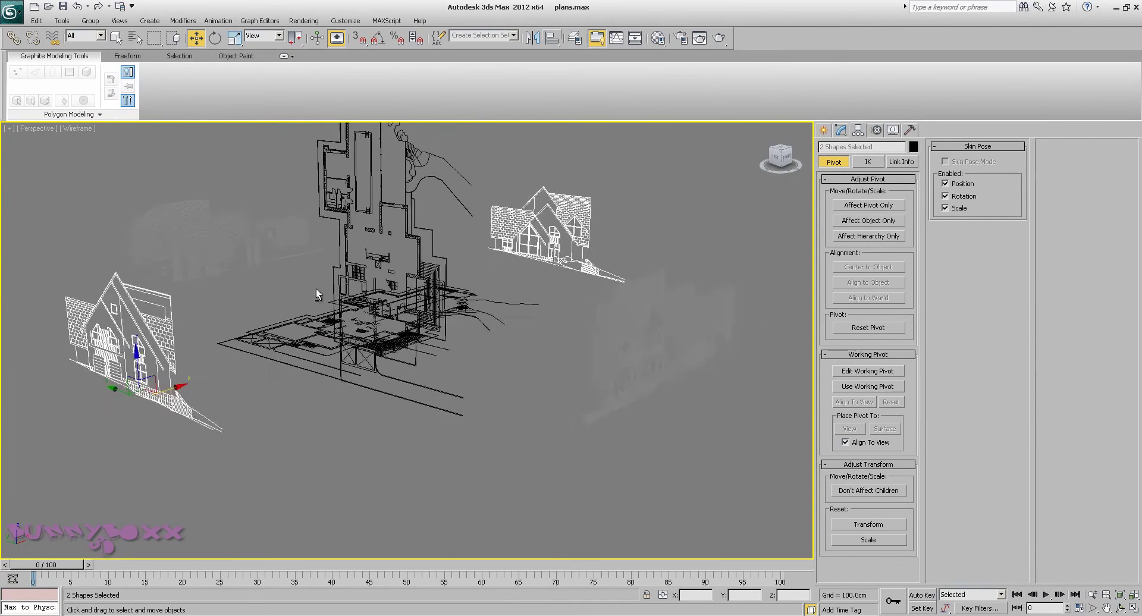
left_click(378, 188)
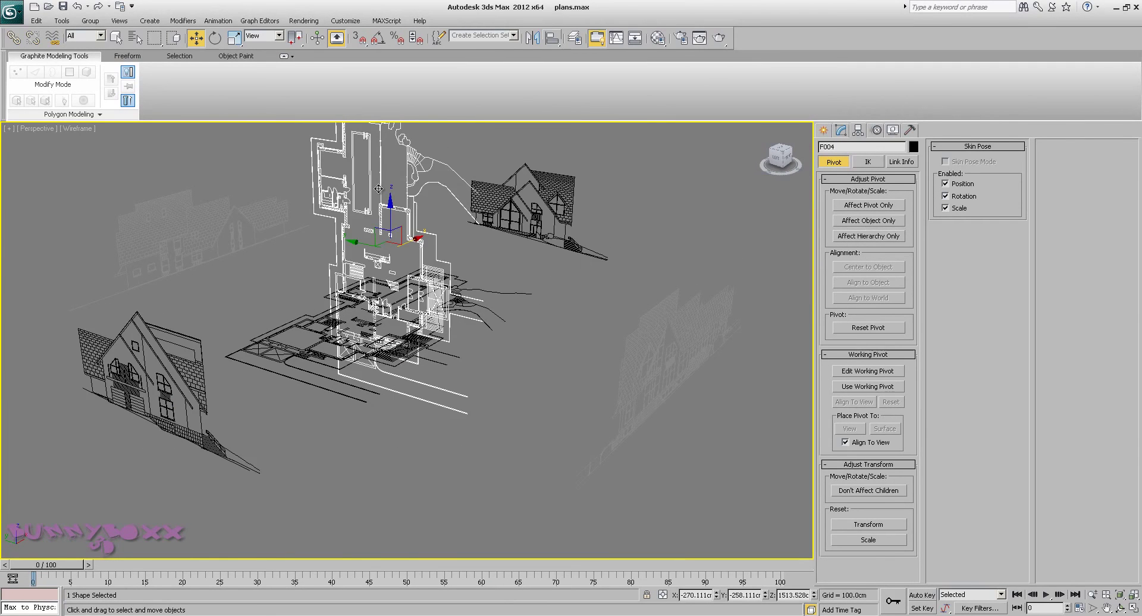
key("Delete")
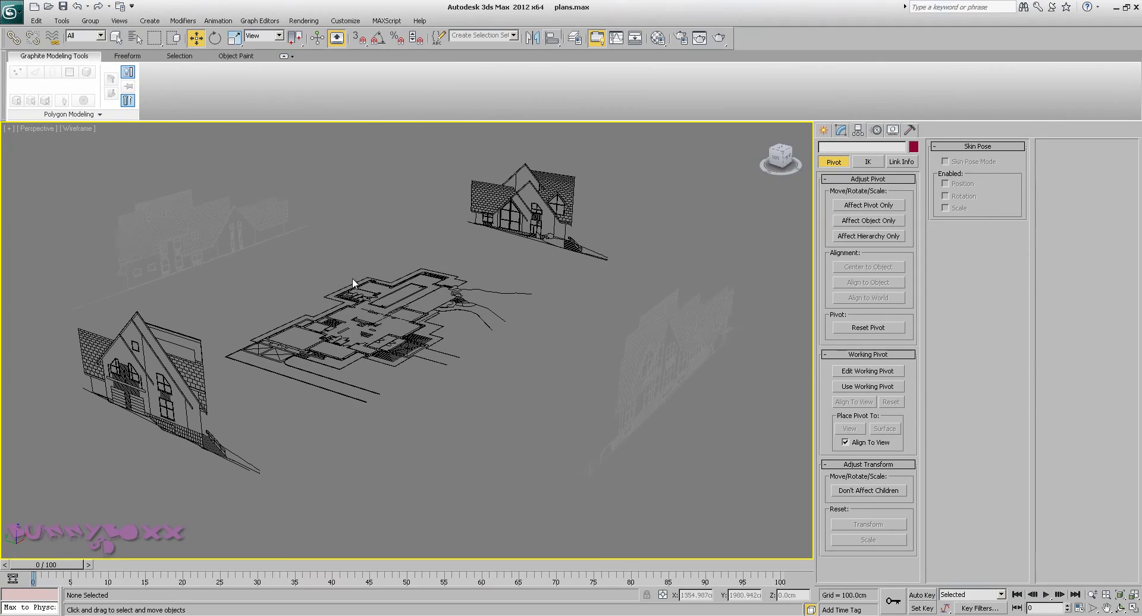
Unfreeze all objects and view the four elevations arranged around the flat plans.
right_click(348, 256)
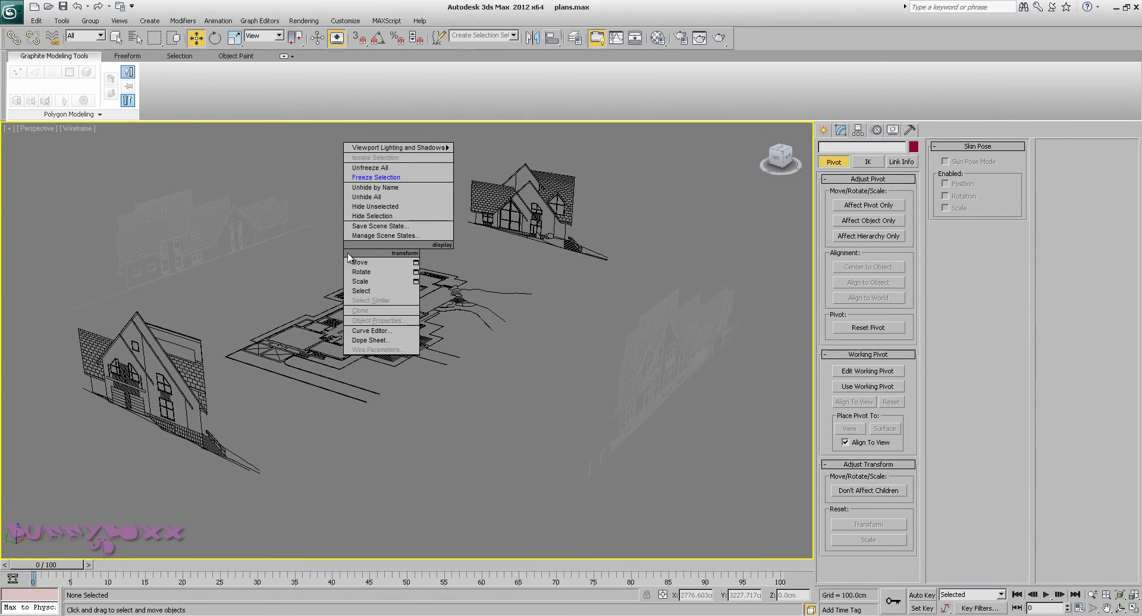
left_click(369, 167)
middle_click_drag(329, 251, 311, 266, "alt")
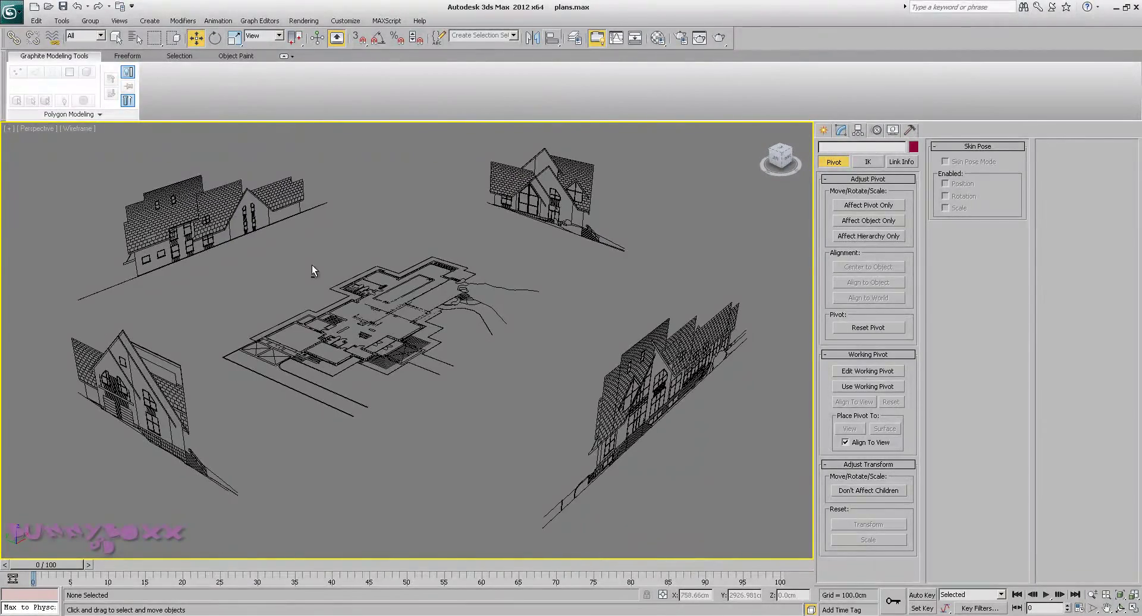
middle_click_drag(233, 338, 262, 303, "alt")
scroll(388, 501, "down", 3)
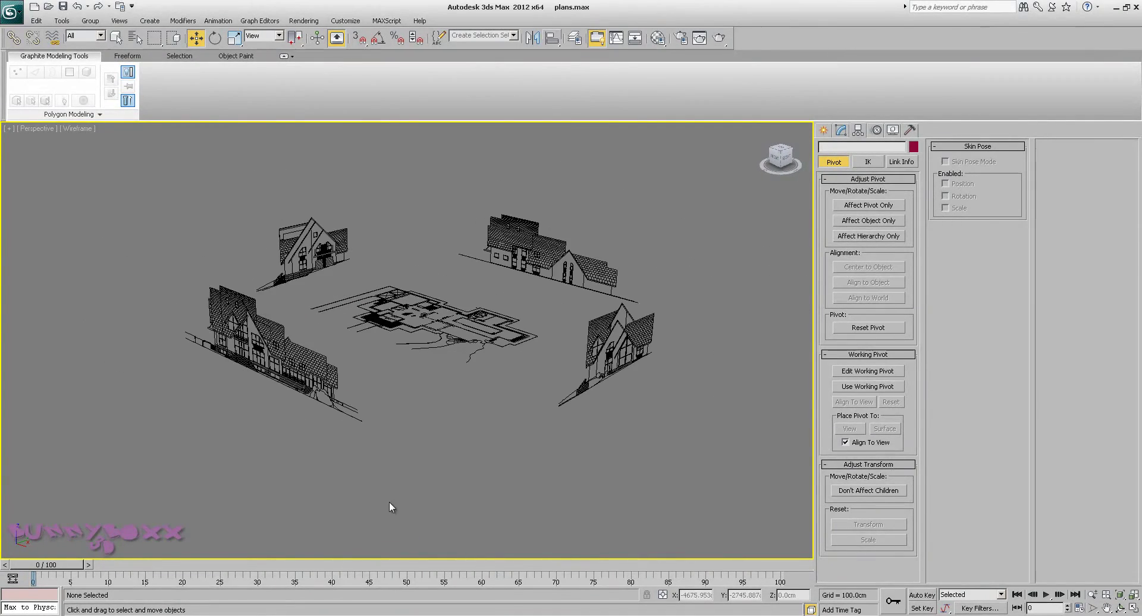
middle_click_drag(327, 282, 361, 302, "alt")
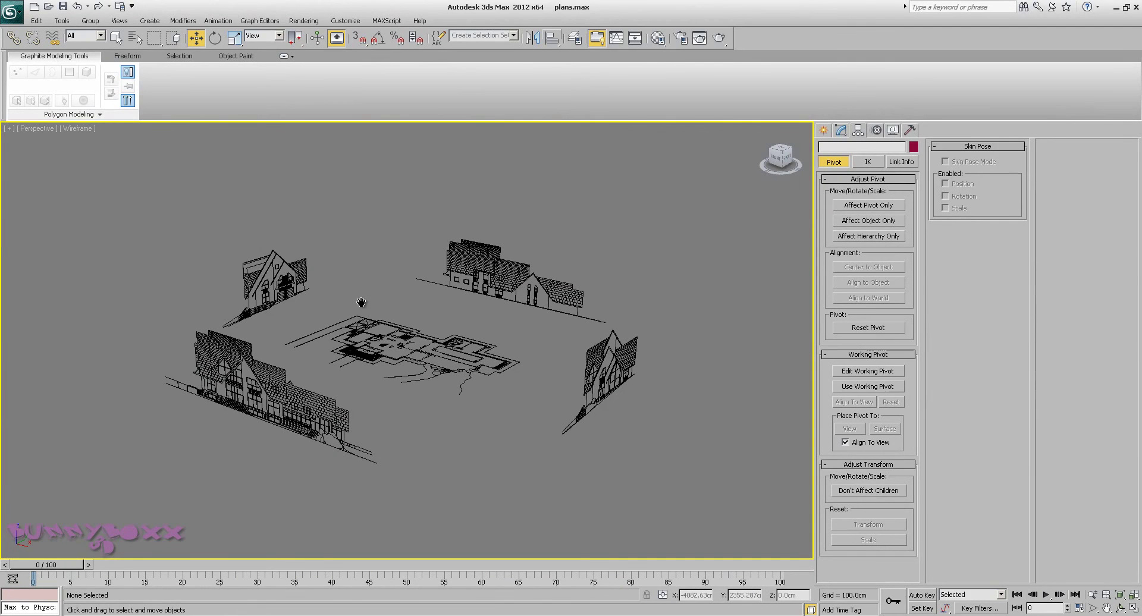